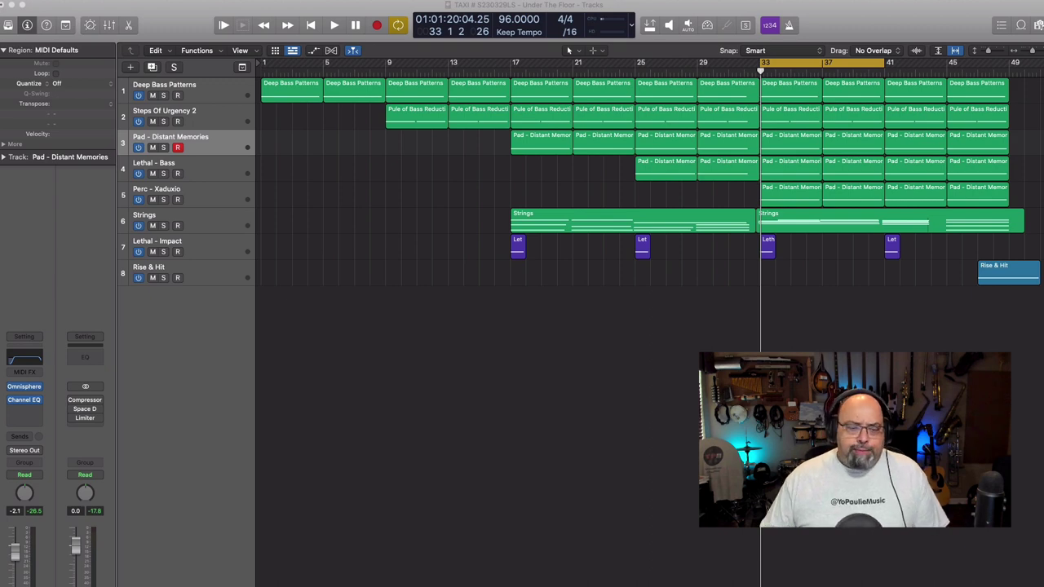
# Switch to the browser and read through the TAXI listing for pulsing investigative tension instrumentals, including its references and submission requirements.
pyautogui.press('super+Tab')
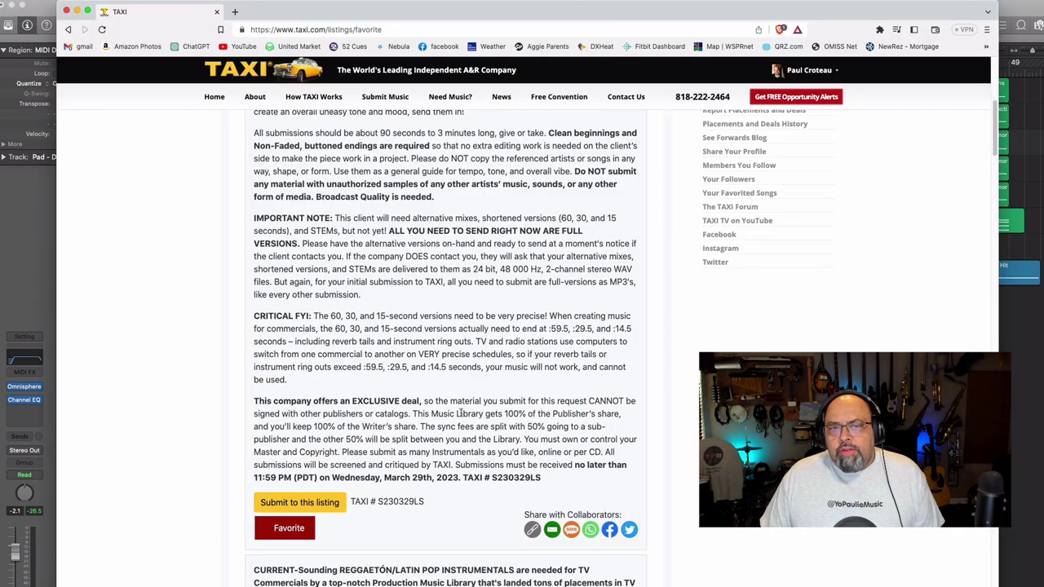
pyautogui.scroll(5, 991, 130)
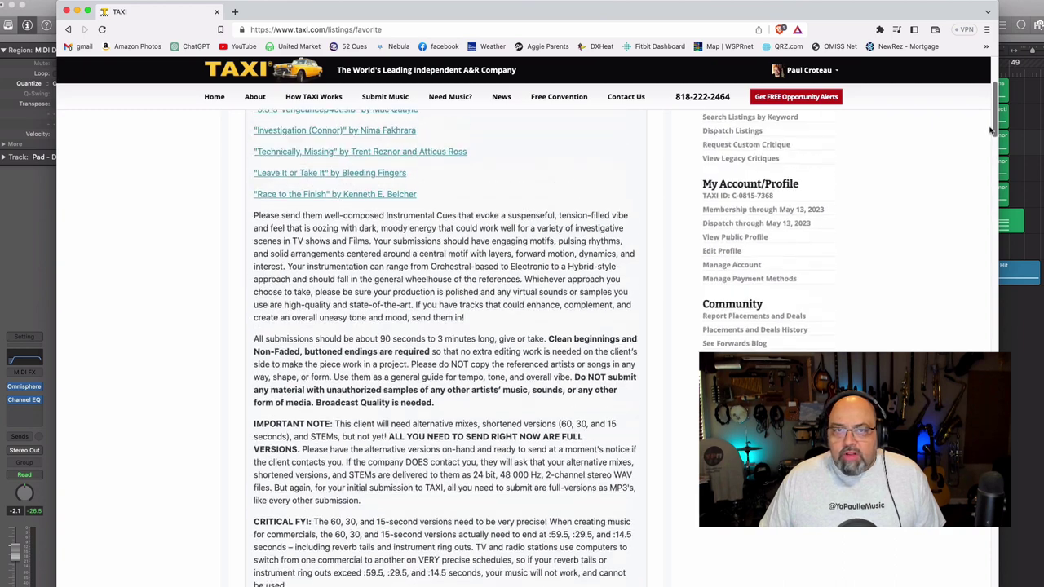
pyautogui.moveTo(990, 130)
pyautogui.mouseDown()
pyautogui.moveTo(991, 109)
pyautogui.moveTo(992, 118)
pyautogui.mouseUp()
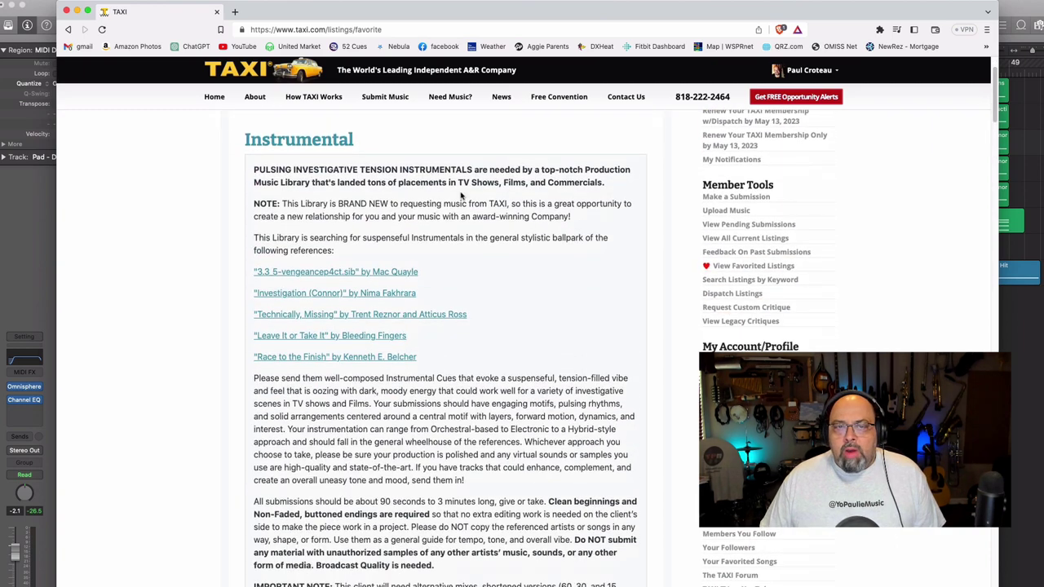
pyautogui.moveTo(300, 204); pyautogui.dragTo(427, 209)
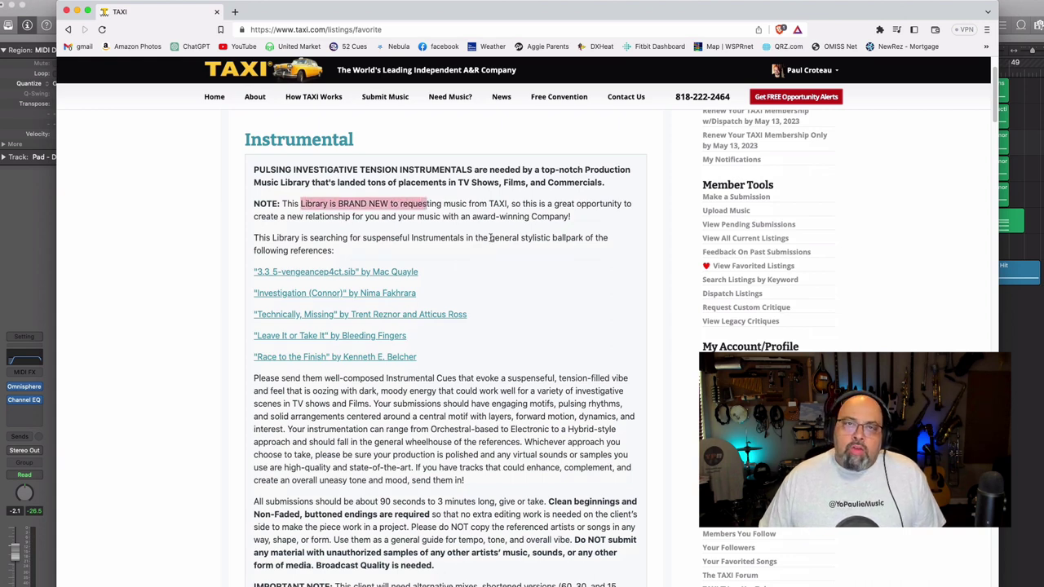
pyautogui.click(488, 228)
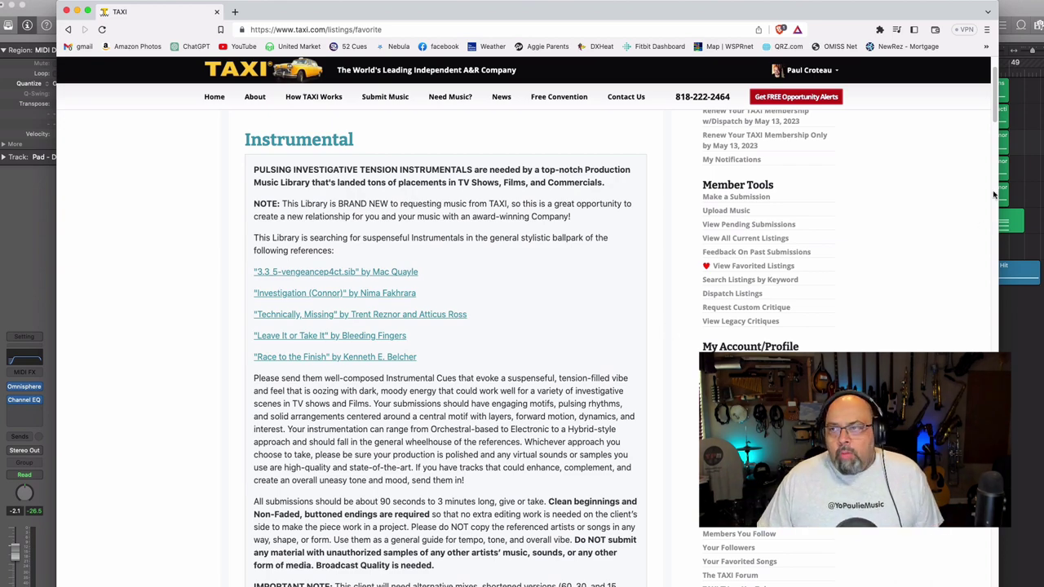
pyautogui.moveTo(996, 86); pyautogui.dragTo(995, 104)
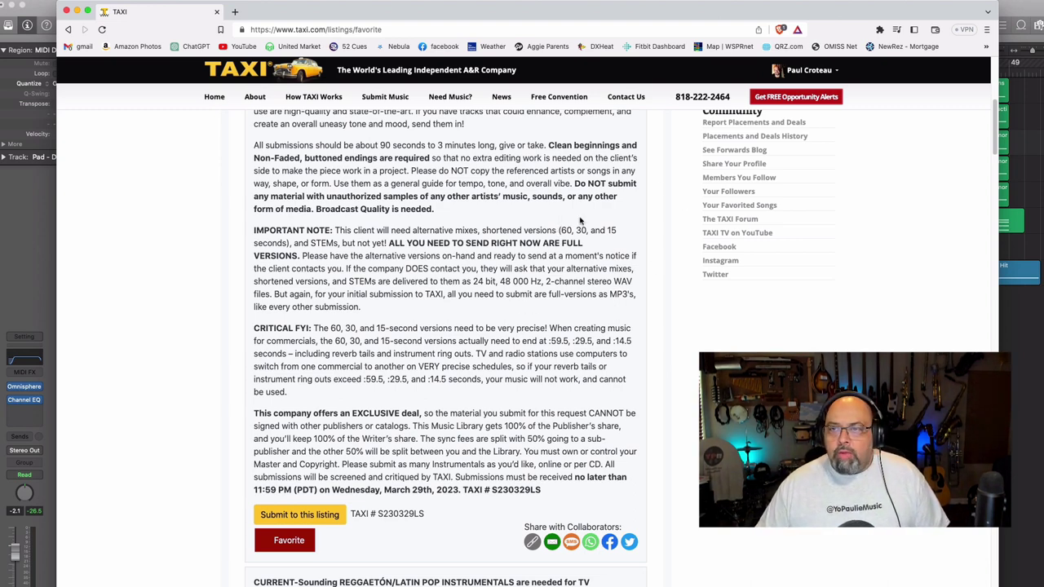
# Switch back to the Logic Pro project and play the full arrangement from bar 33, stopping around bar 43.
pyautogui.click(29, 296)
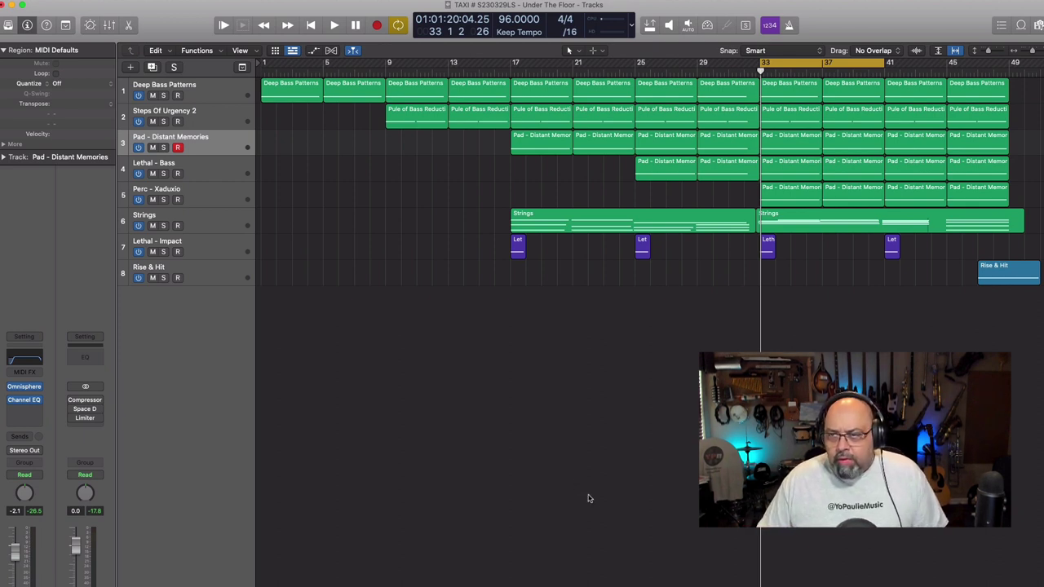
pyautogui.press('space')
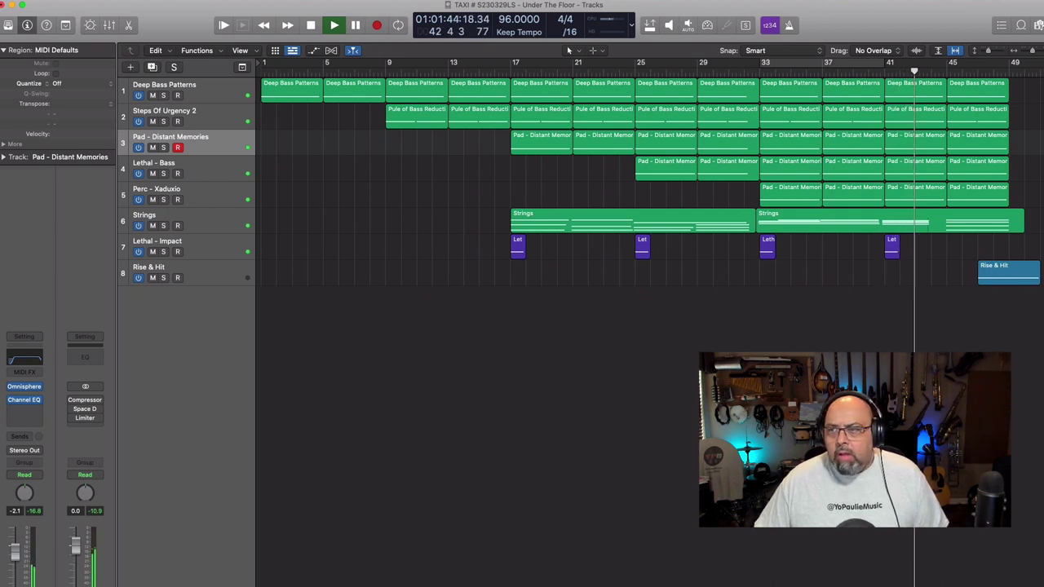
pyautogui.press('space')
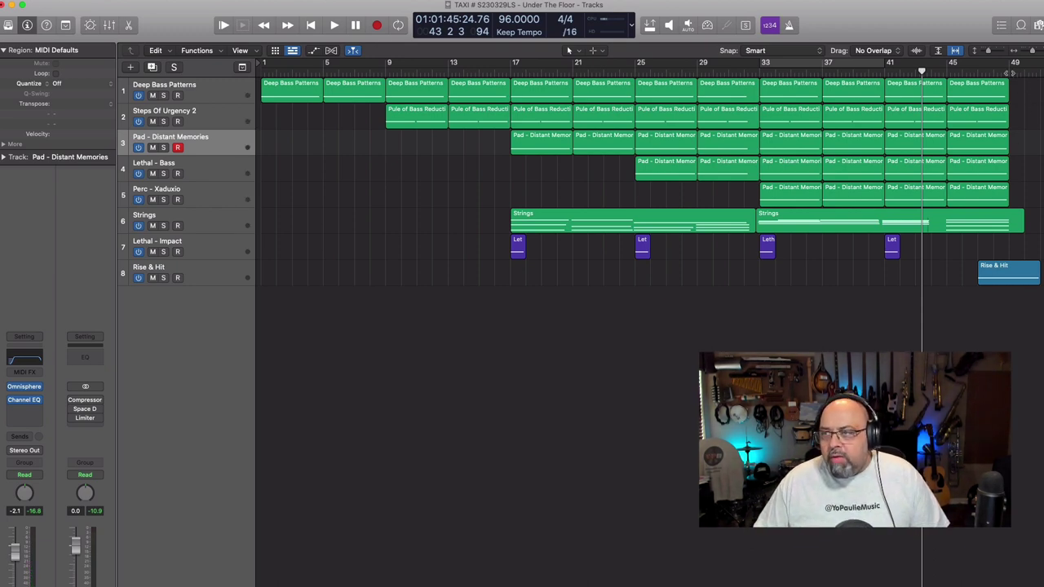
# Place the playhead at bar 50 and go through the Rise & Hit, Deep Bass Patterns, Steps Of Urgency 2, Pad - Distant Memories and Lethal - Bass tracks.
pyautogui.moveTo(1010, 71); pyautogui.dragTo(1034, 71)
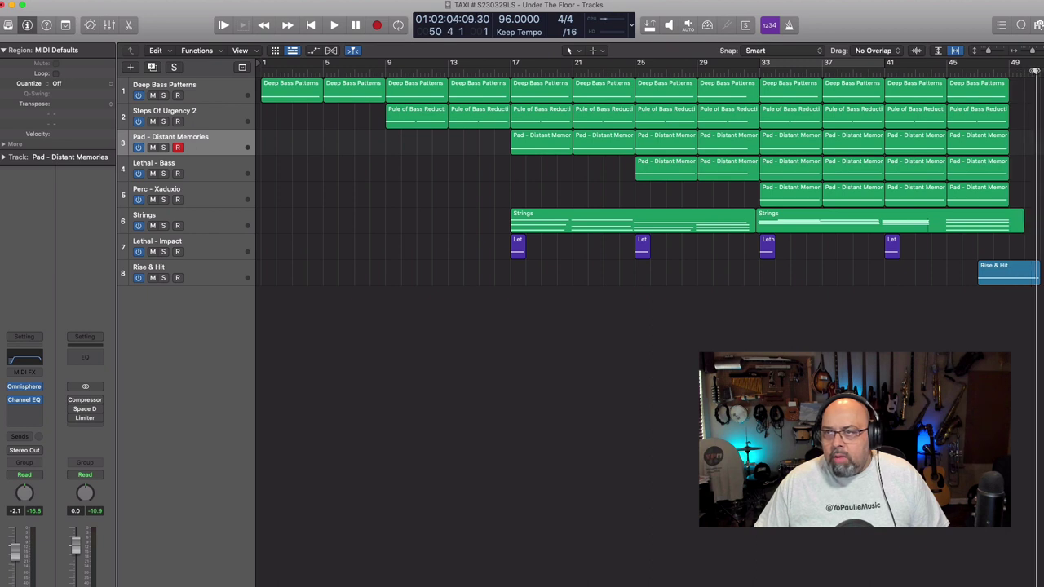
pyautogui.click(216, 271)
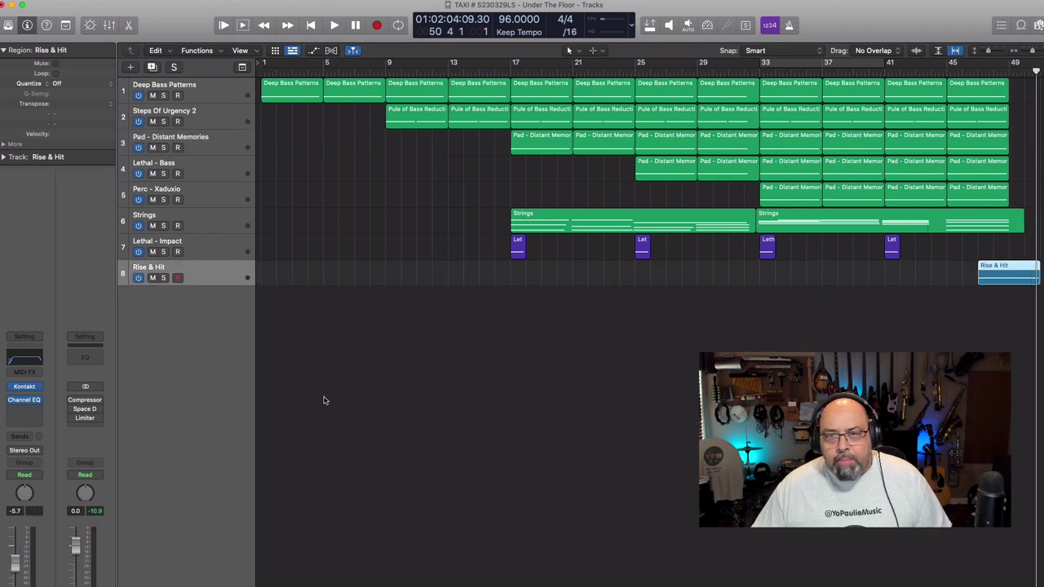
pyautogui.click(202, 88)
pyautogui.click(209, 118)
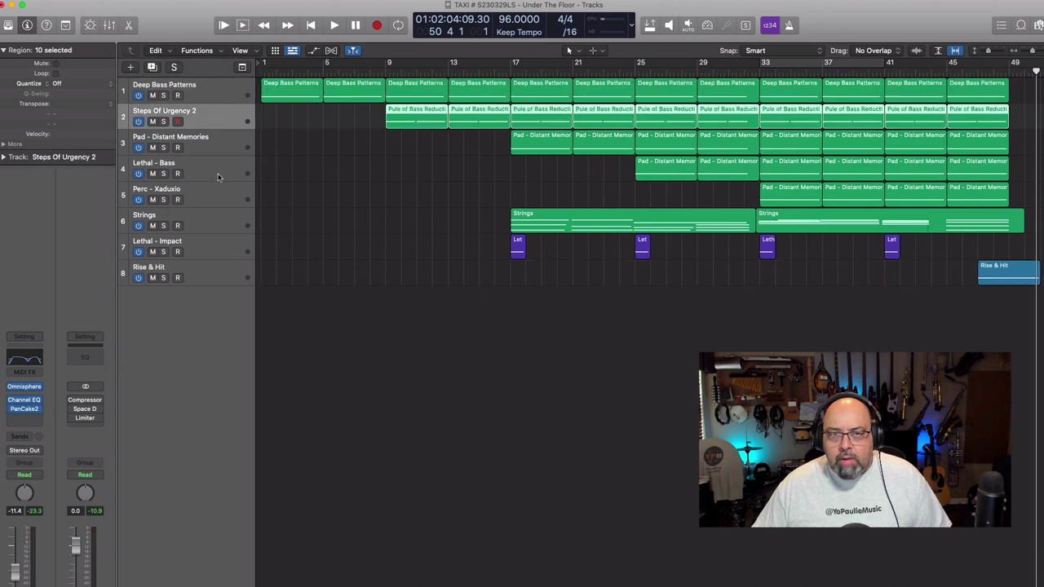
pyautogui.click(211, 147)
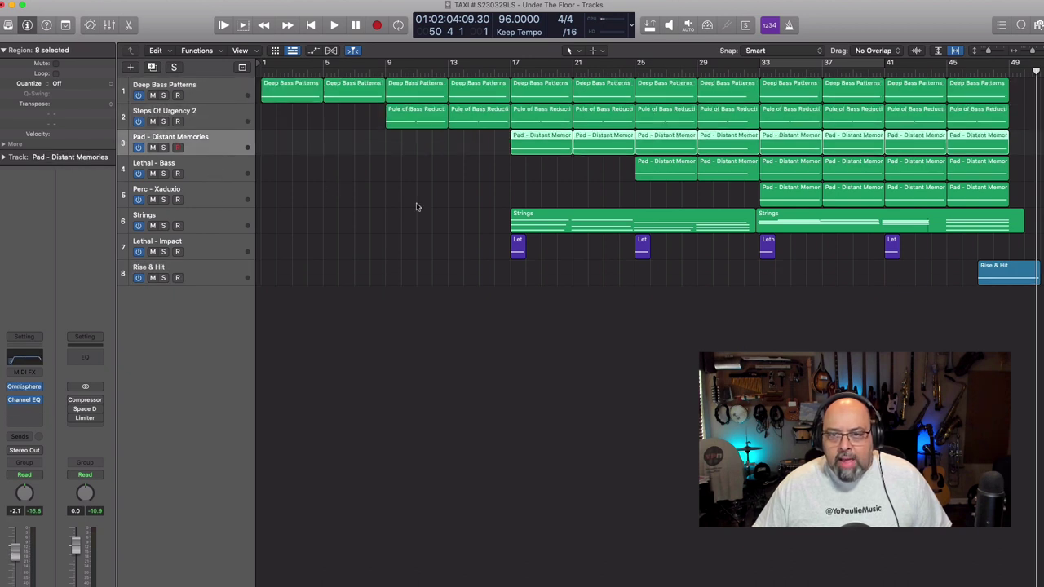
pyautogui.click(222, 167)
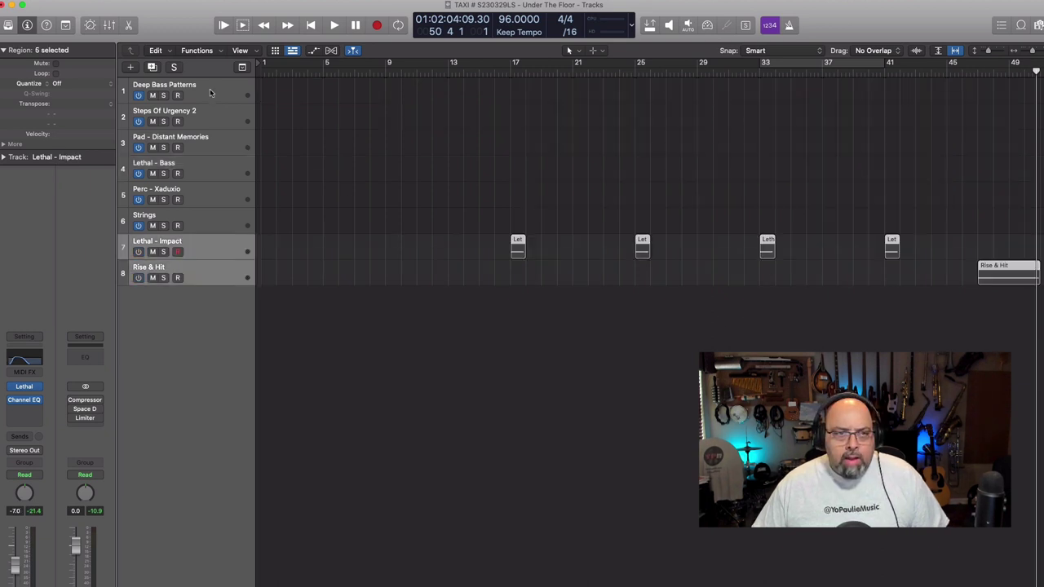
# Select the Deep Bass Patterns track, examine the Alchemy preset it uses and close the instrument window.
pyautogui.click(209, 93)
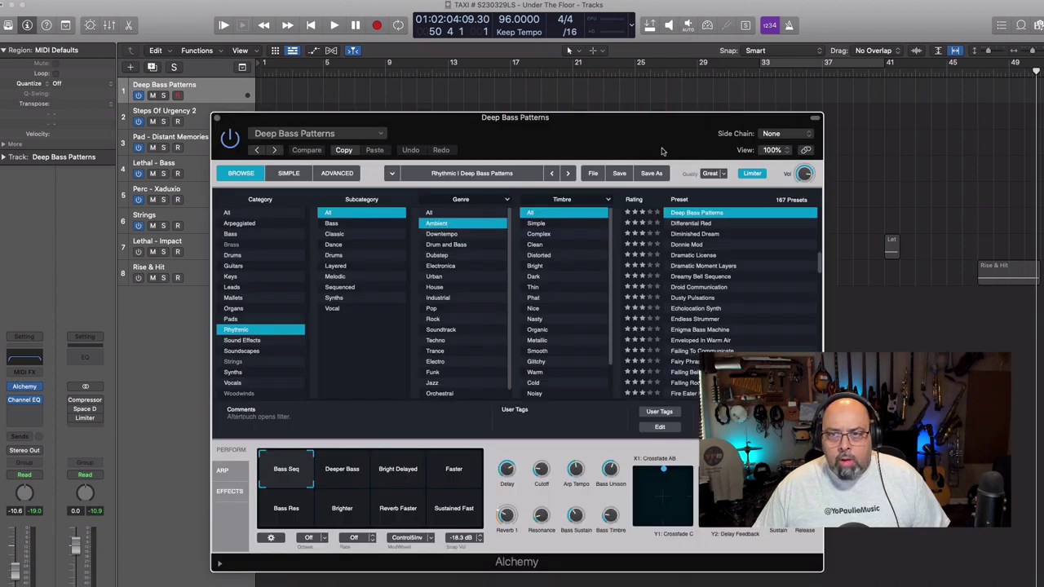
pyautogui.moveTo(659, 142)
pyautogui.mouseDown()
pyautogui.moveTo(689, 130)
pyautogui.moveTo(662, 132)
pyautogui.mouseUp()
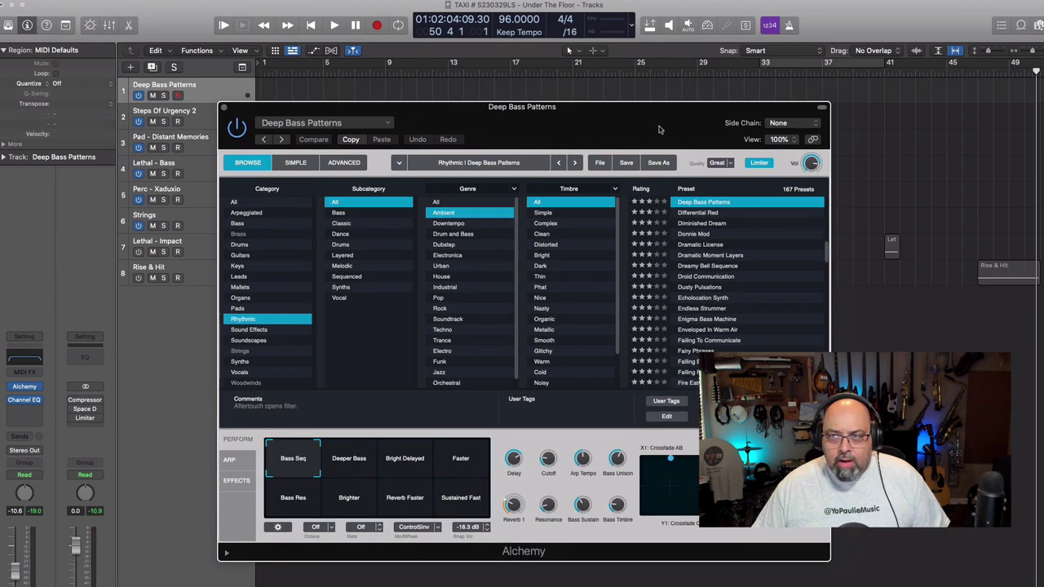
pyautogui.moveTo(652, 114); pyautogui.dragTo(656, 112)
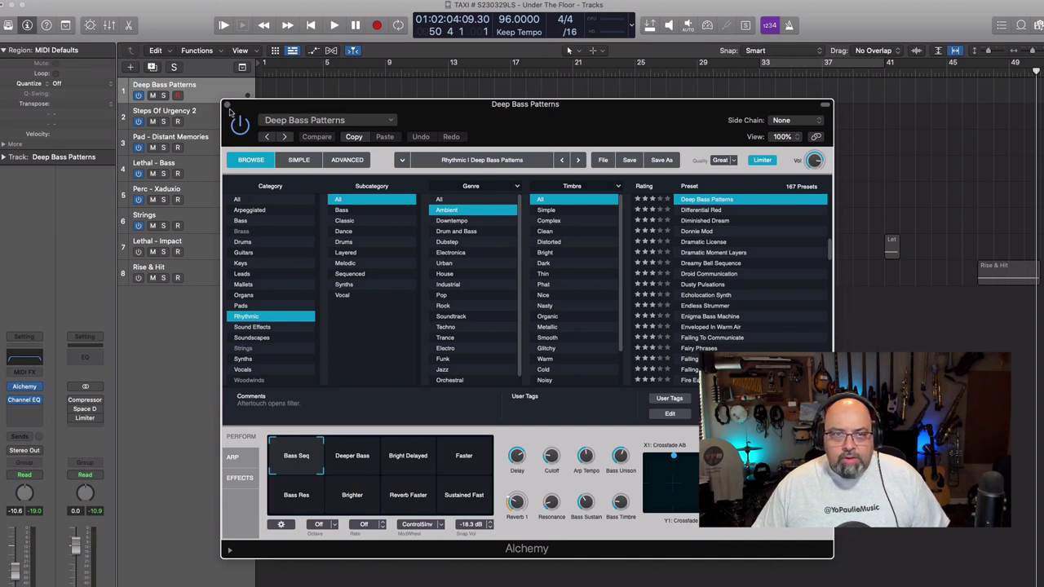
pyautogui.click(227, 105)
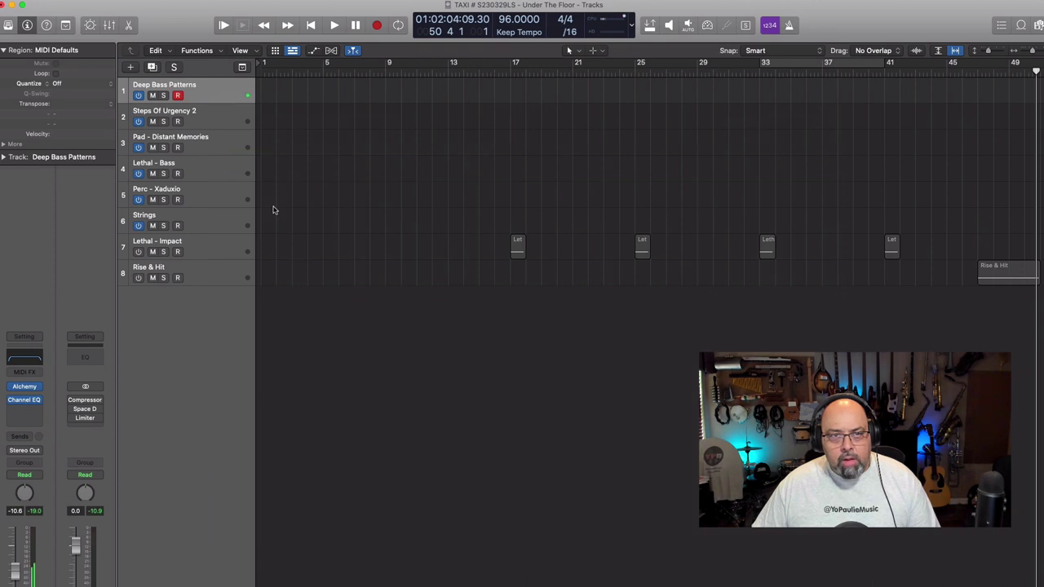
# Return the playhead to the project start and audition the sounds of the Deep Bass Patterns, Steps Of Urgency 2 and Pad - Distant Memories tracks.
pyautogui.press('Return')
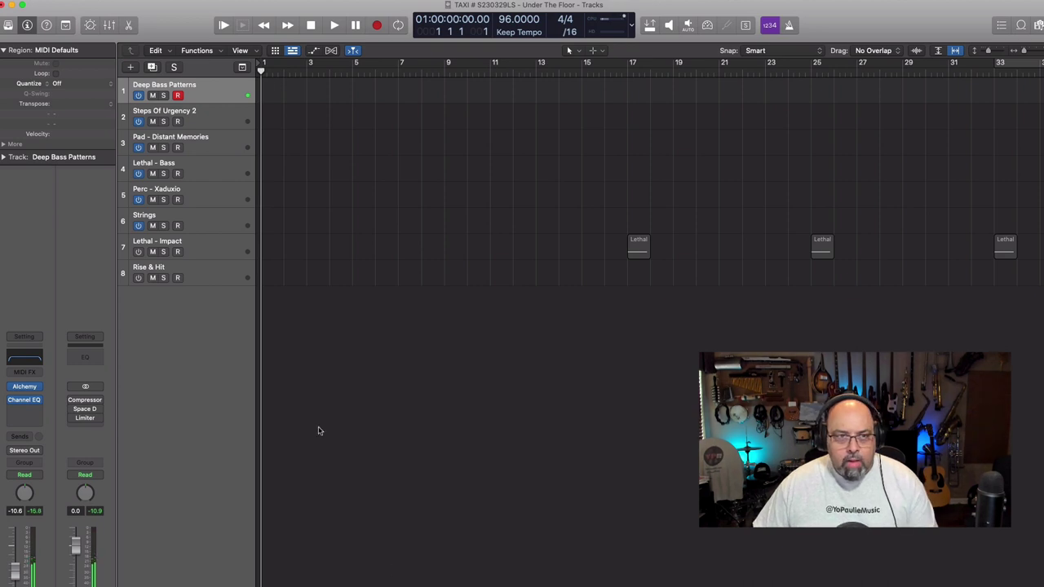
pyautogui.click(216, 115)
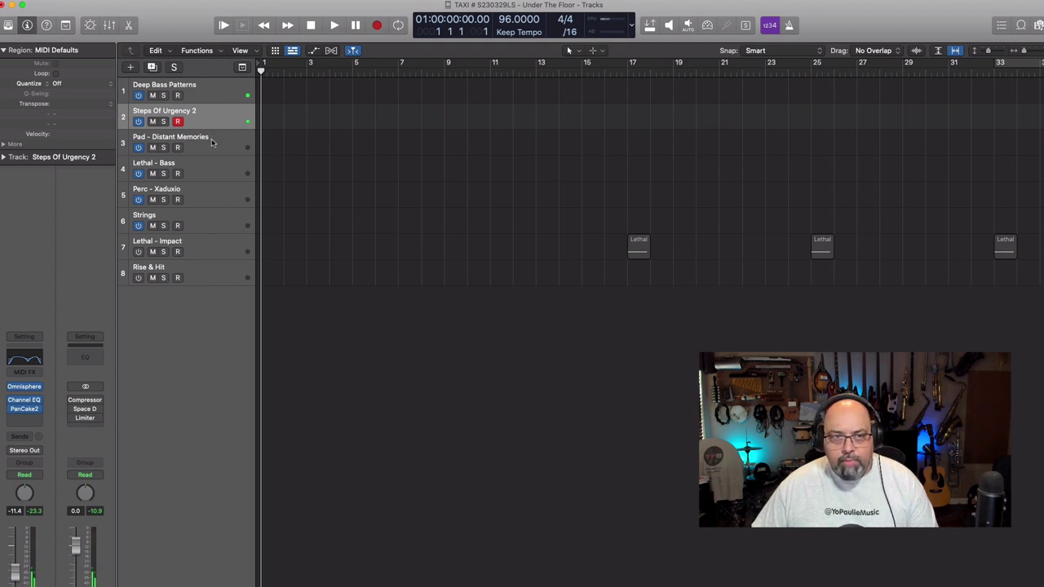
pyautogui.click(211, 95)
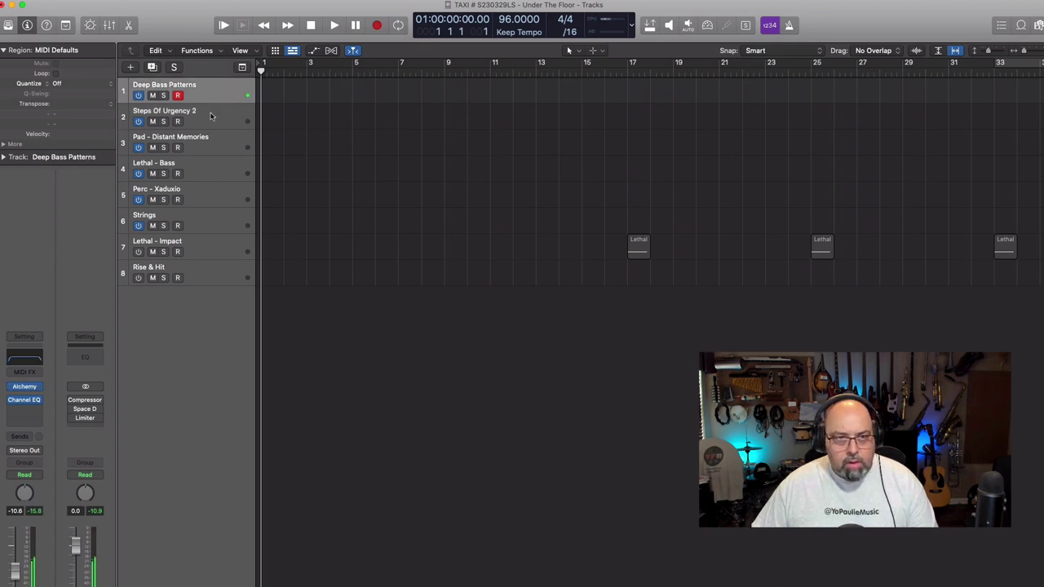
pyautogui.click(211, 116)
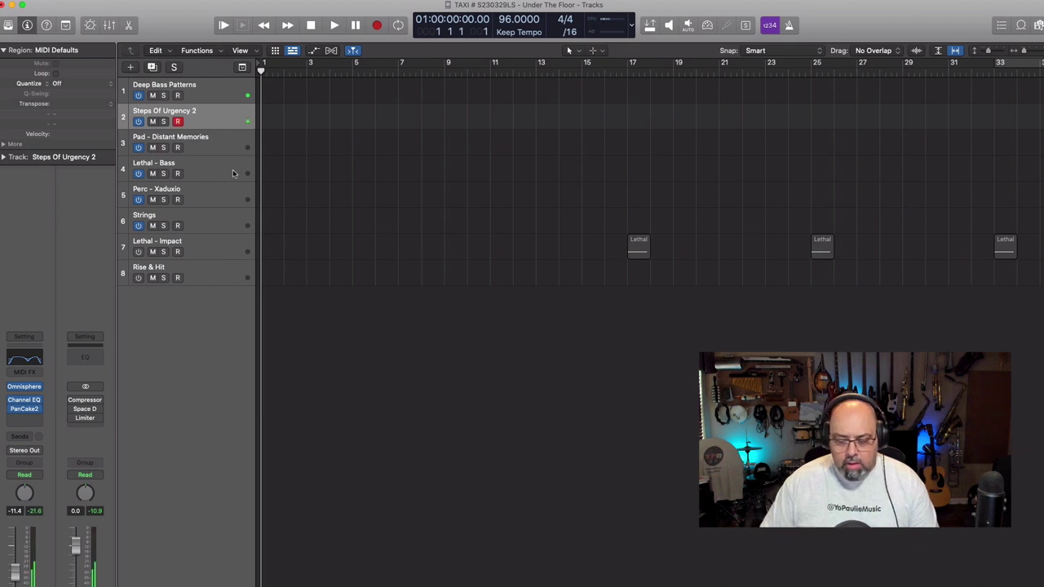
pyautogui.click(213, 137)
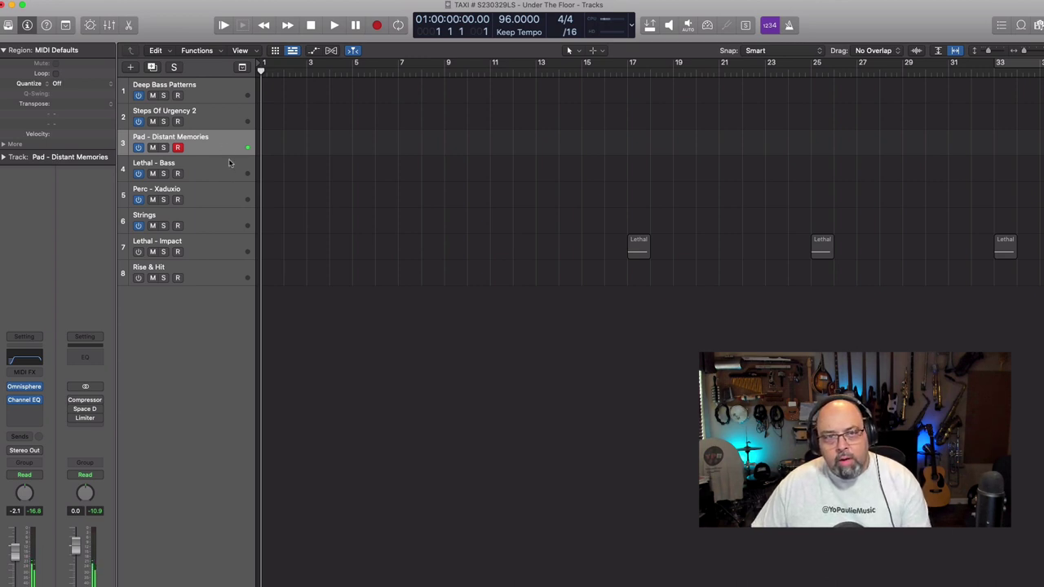
# Examine the Omnisphere patches on the Steps Of Urgency 2 and Pad - Distant Memories tracks, then close the instrument window.
pyautogui.click(222, 114)
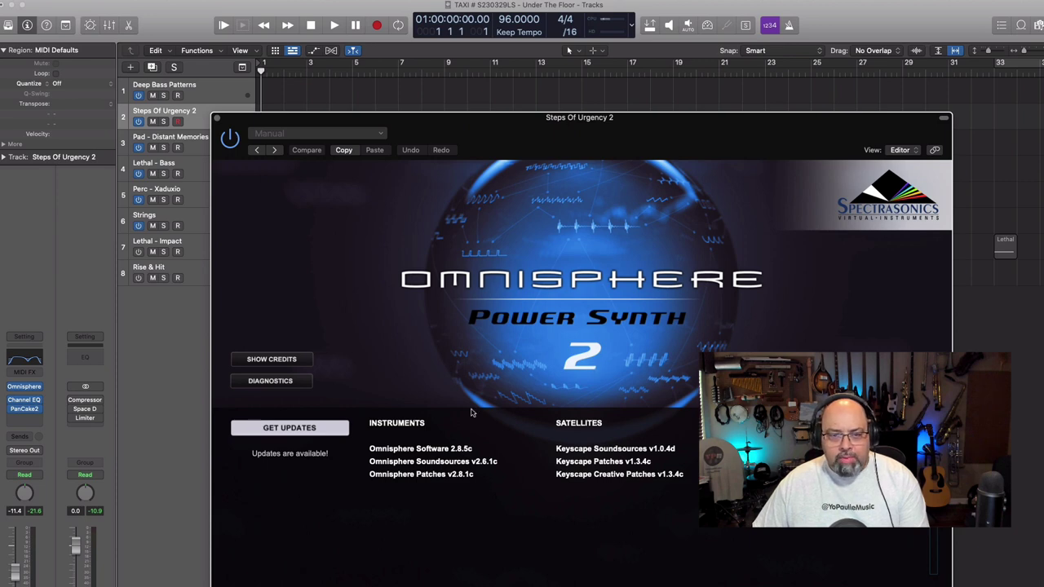
pyautogui.click(513, 360)
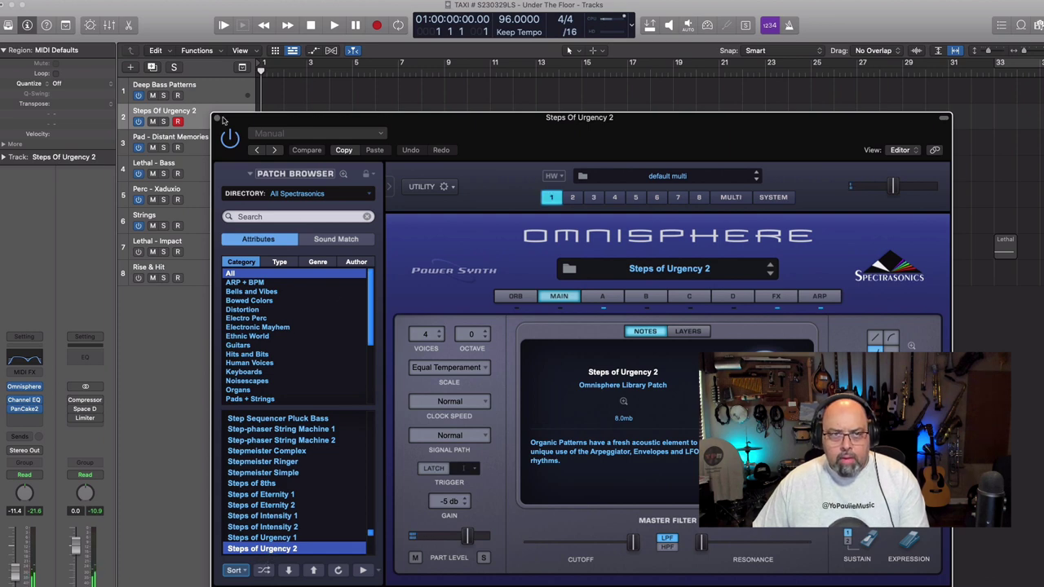
pyautogui.press('Down')
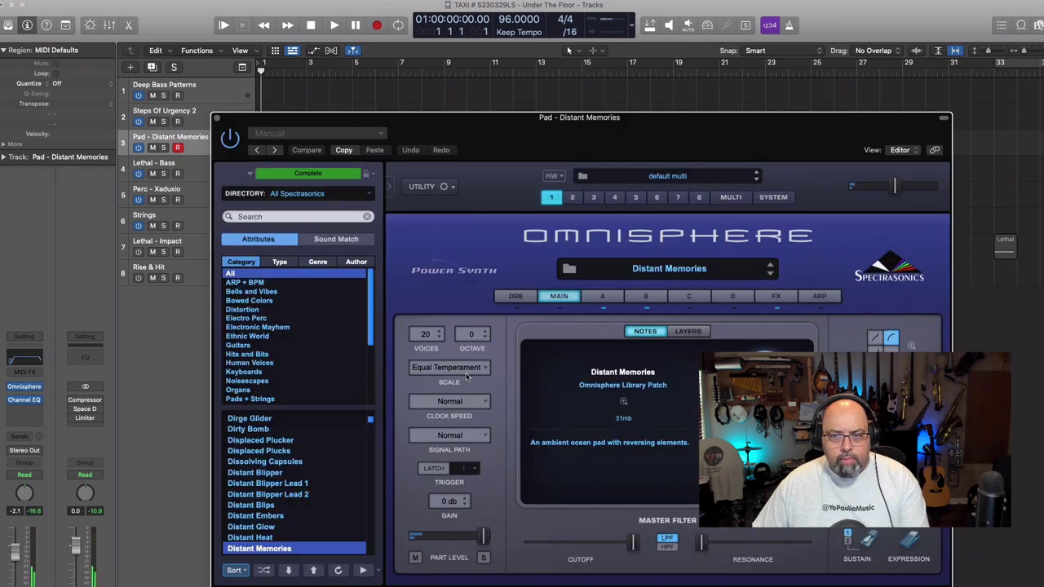
pyautogui.click(216, 118)
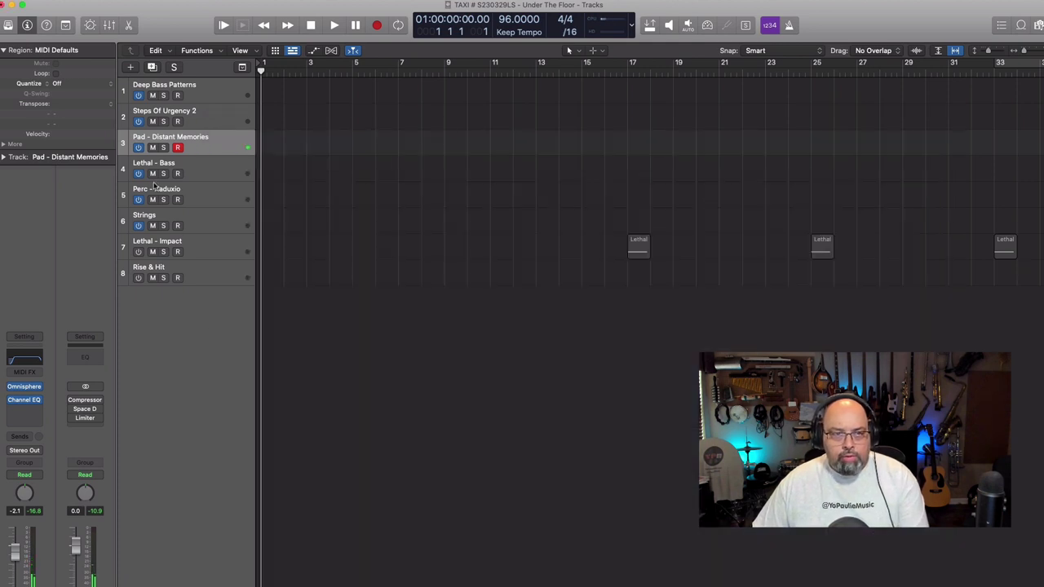
# Audition the sounds of the Lethal - Bass, Perc - Xaduxio and Strings tracks and open the Strings track's Omnisphere instrument.
pyautogui.click(212, 168)
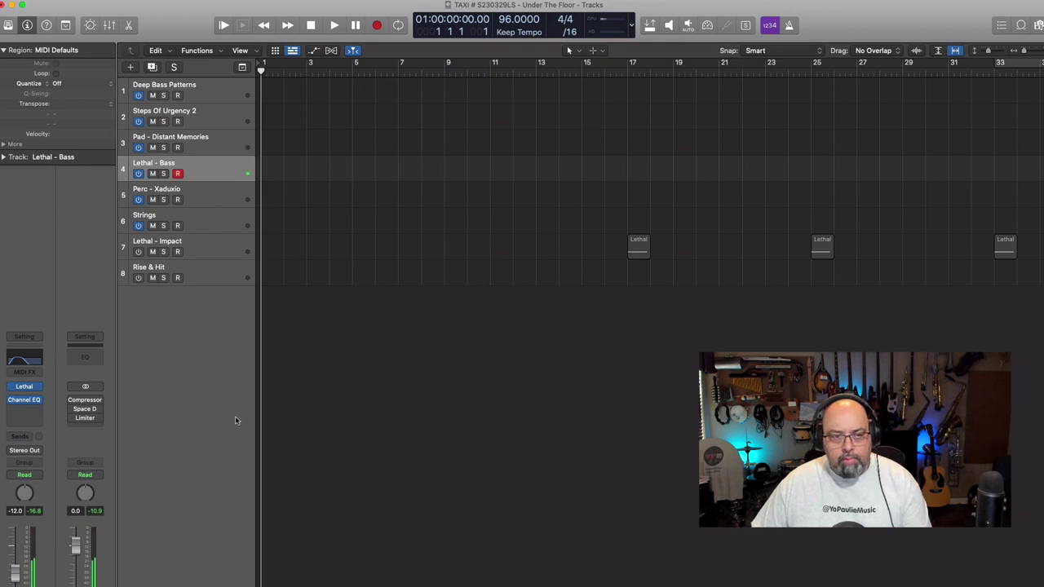
pyautogui.click(214, 195)
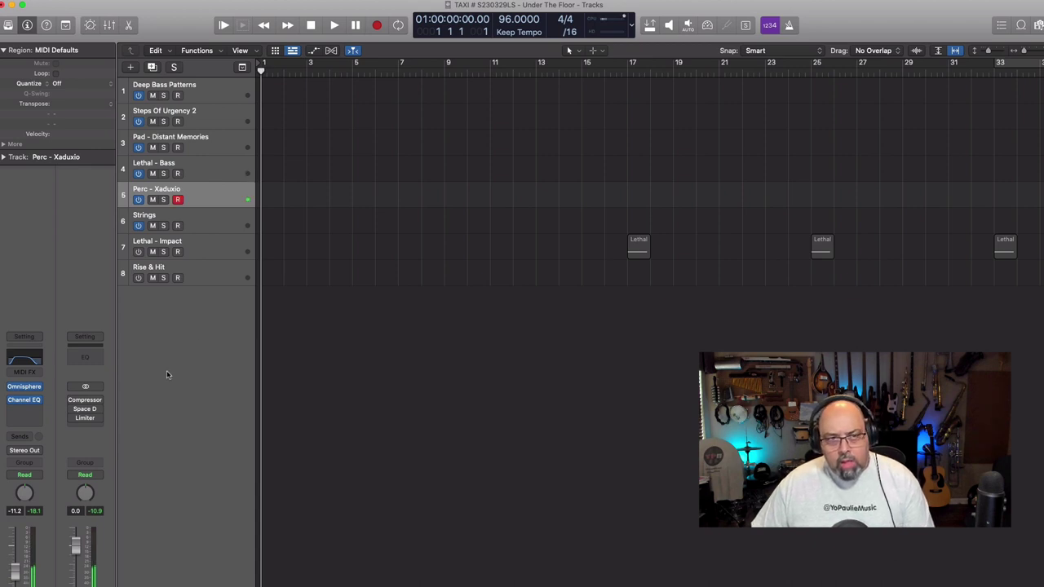
pyautogui.click(221, 230)
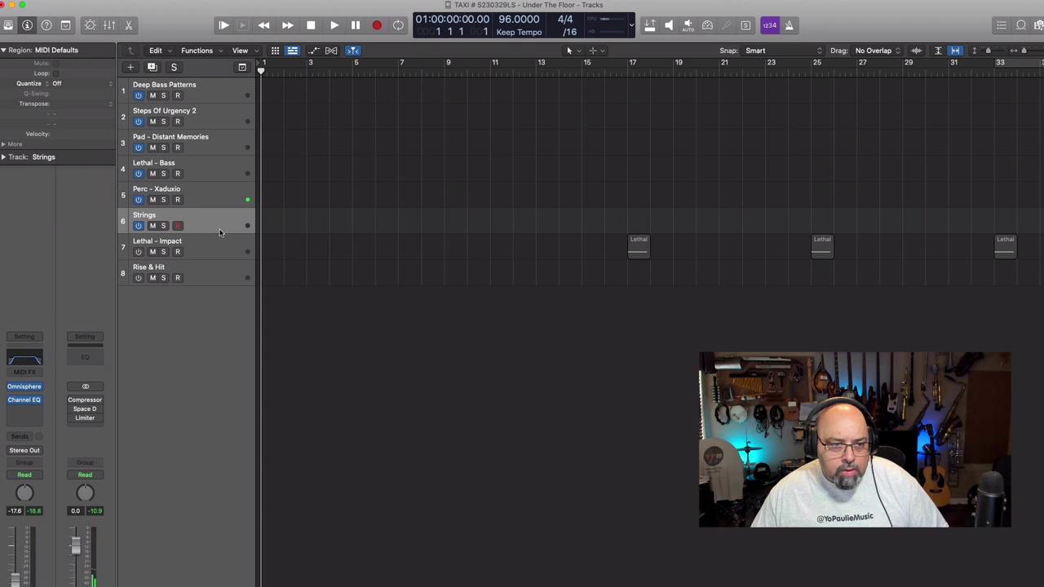
pyautogui.click(24, 387)
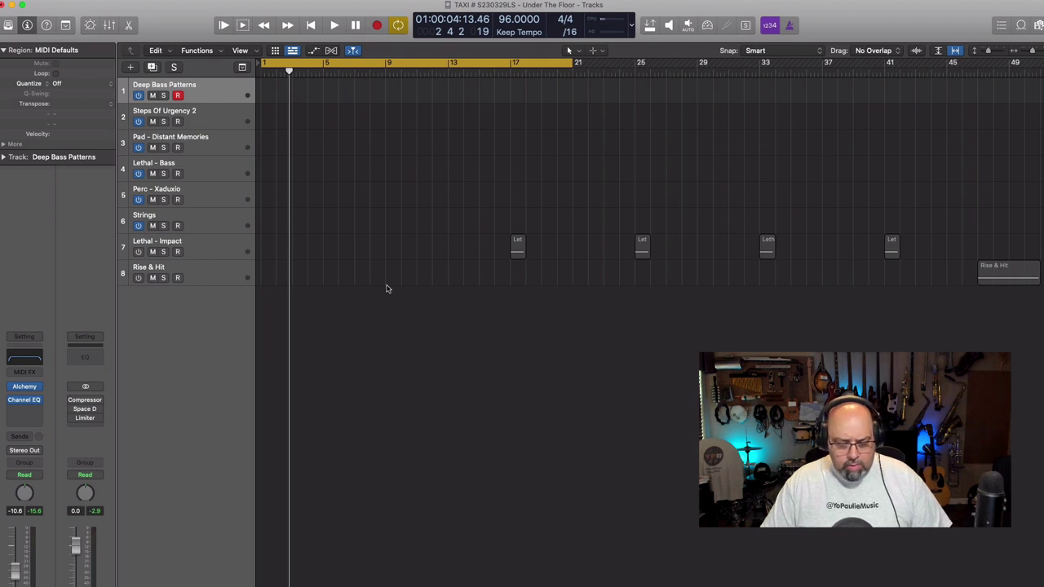
# Record a four-bar held note on the Deep Bass Patterns track from bar 1 and align the note's start to bar 1 in the Piano Roll.
pyautogui.press('r')
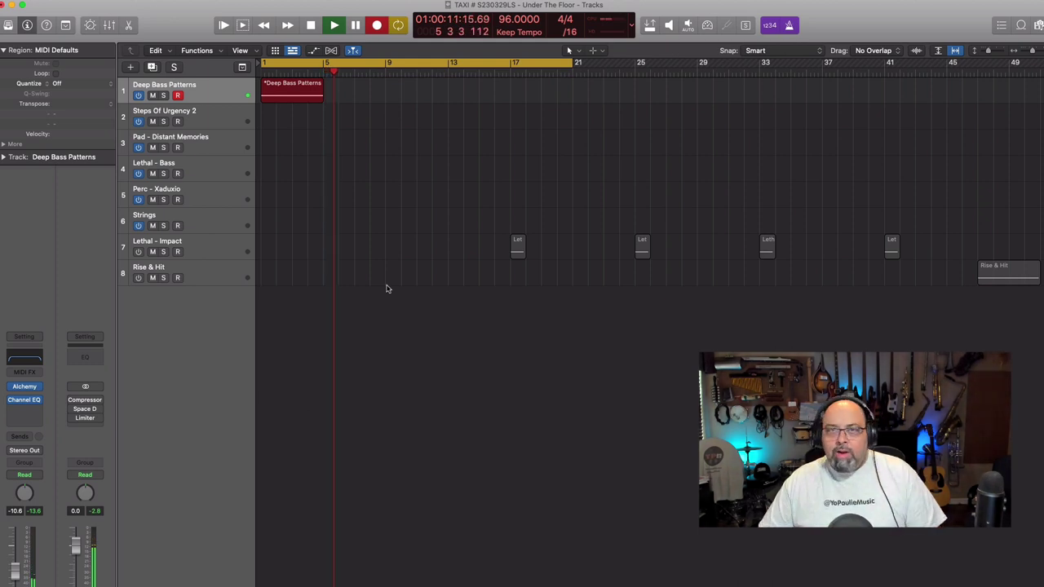
pyautogui.press('space')
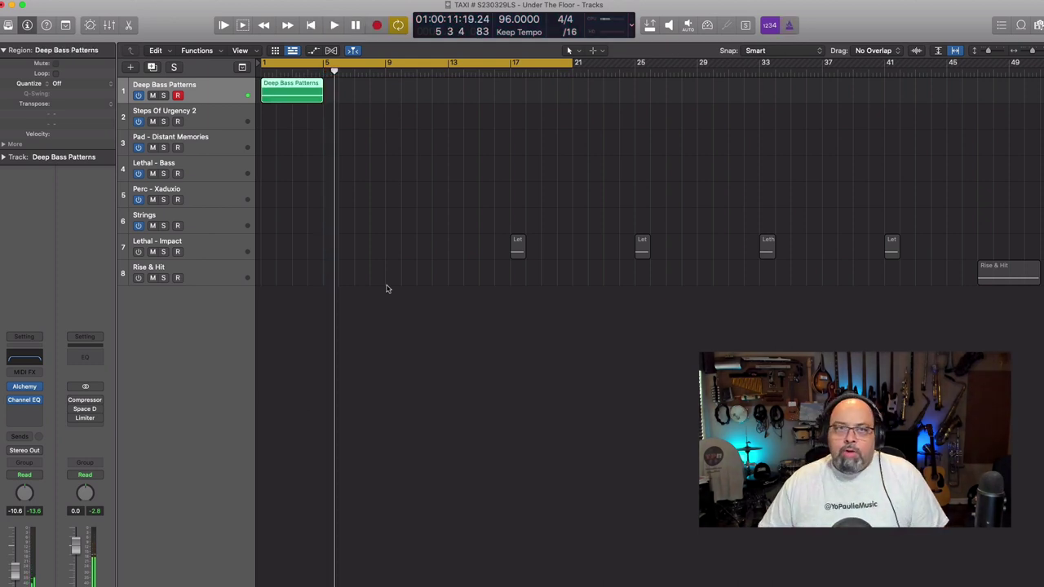
pyautogui.doubleClick(279, 92)
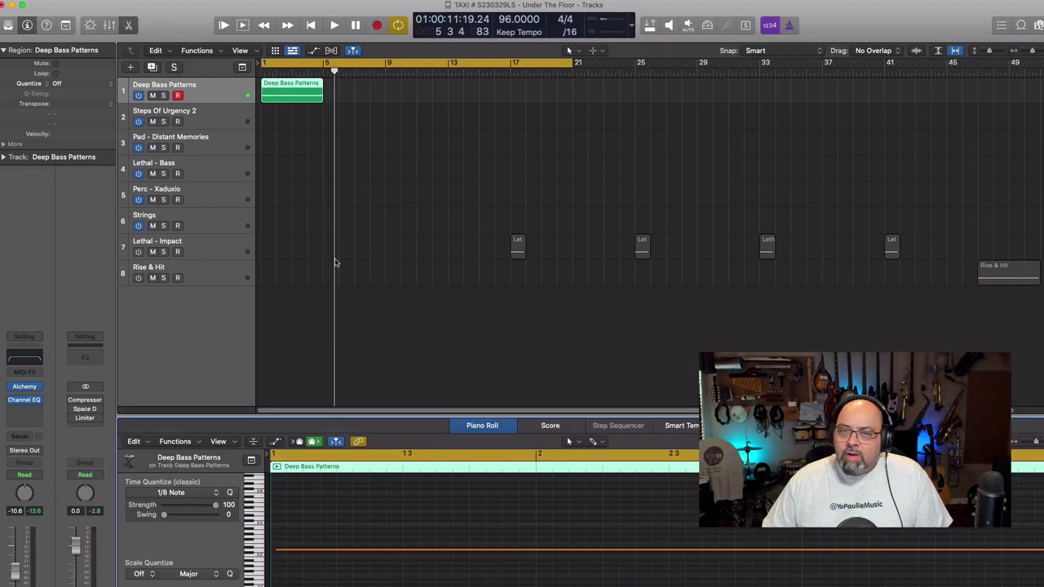
pyautogui.click(277, 551)
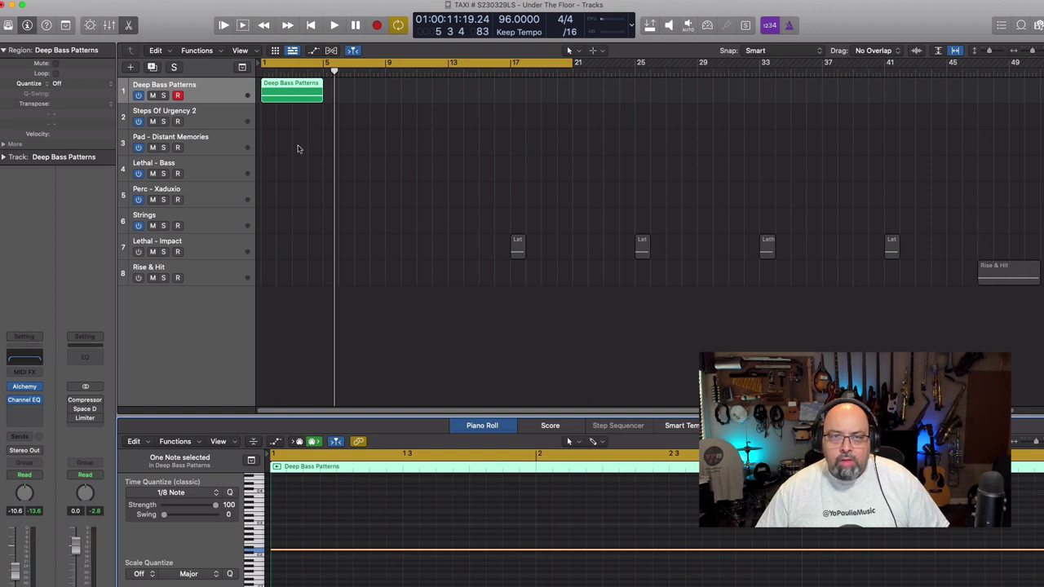
# Repeat the four-bar Deep Bass Patterns region three times up to bar 17 and extend the cycle range to bar 49.
pyautogui.click(297, 93)
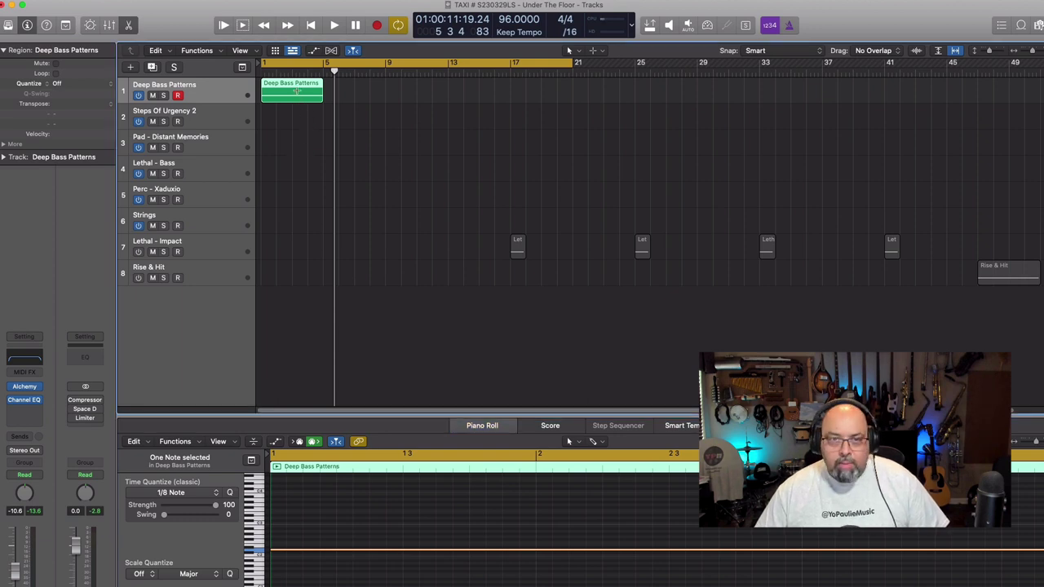
pyautogui.press('super+r')
pyautogui.press('super+r')
pyautogui.press('super+r')
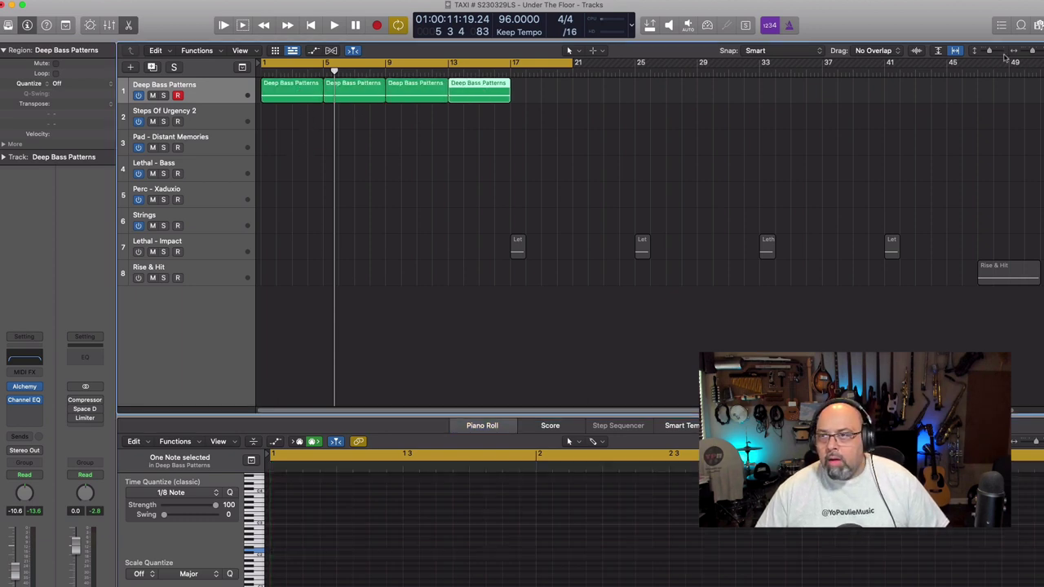
pyautogui.click(1009, 72)
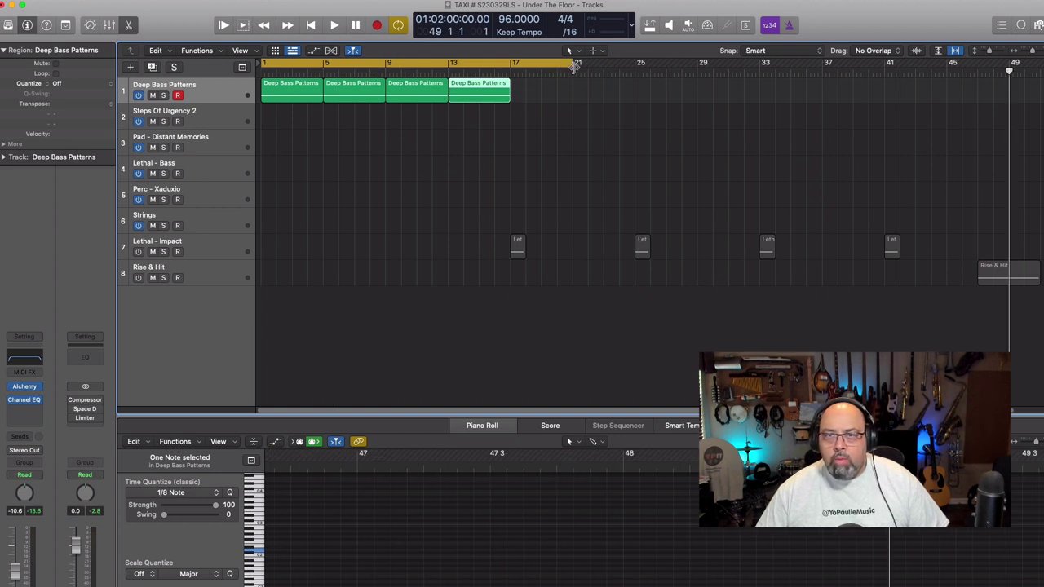
pyautogui.moveTo(562, 65); pyautogui.dragTo(1011, 65)
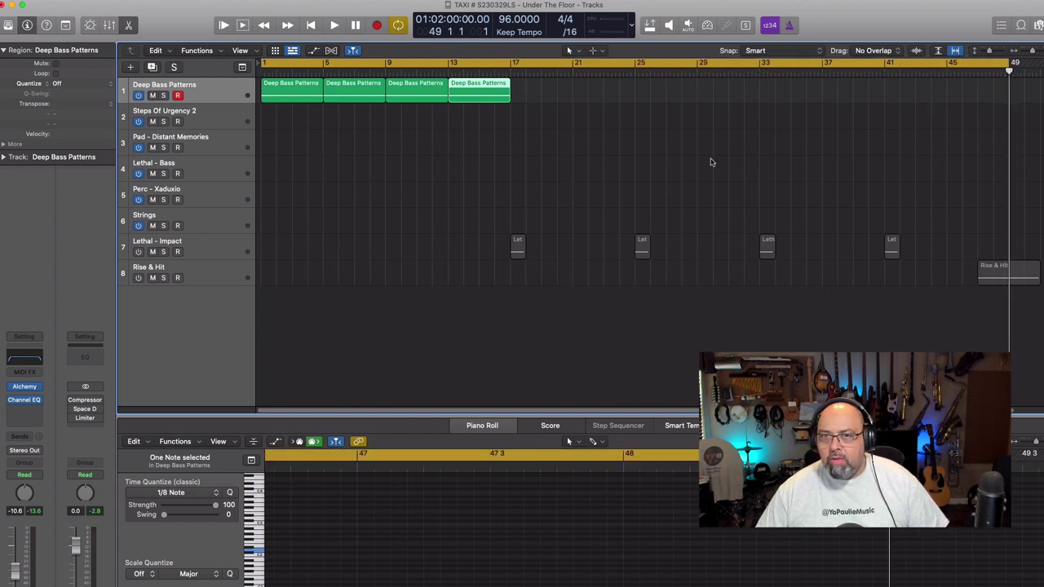
# Repeat the last Deep Bass Patterns region eight more times to fill the track up to bar 49.
pyautogui.press('super+r')
pyautogui.press('super+r')
pyautogui.press('super+r')
pyautogui.press('super+r')
pyautogui.press('super+r')
pyautogui.press('super+r')
pyautogui.press('super+r')
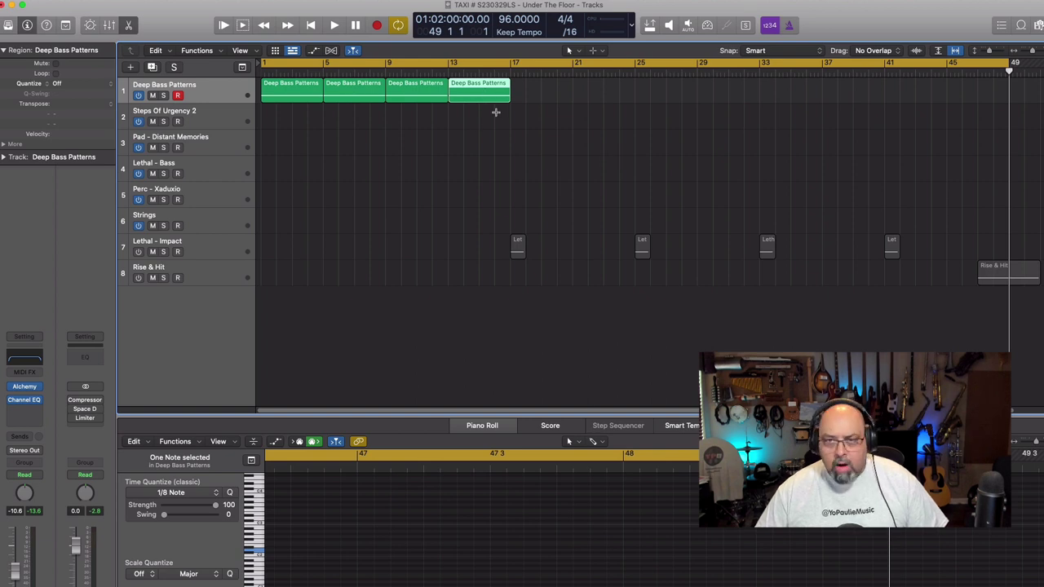
pyautogui.press('super+r')
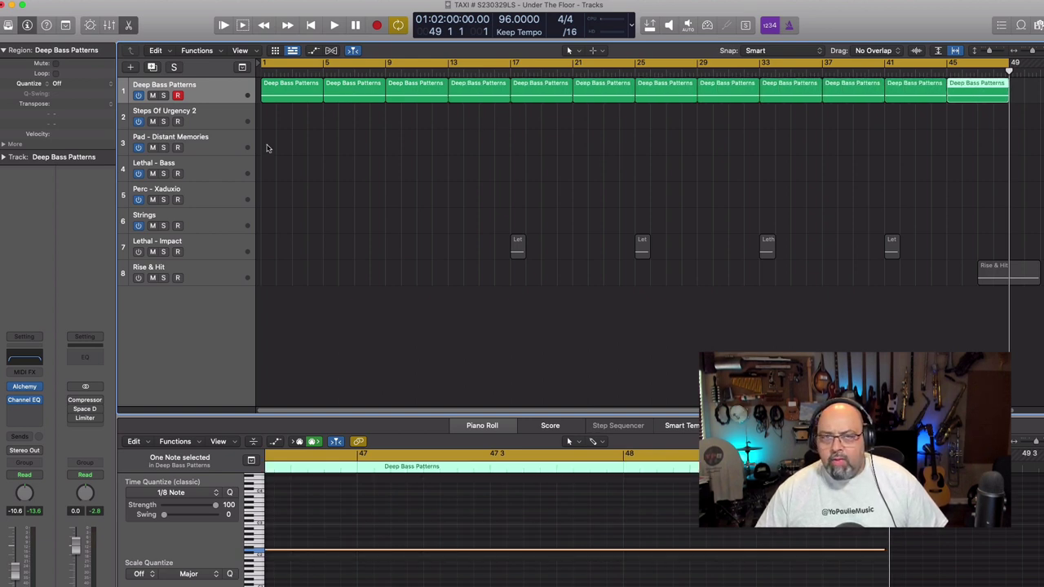
# Select all regions on the Deep Bass Patterns track and audition the opening bars.
pyautogui.click(215, 97)
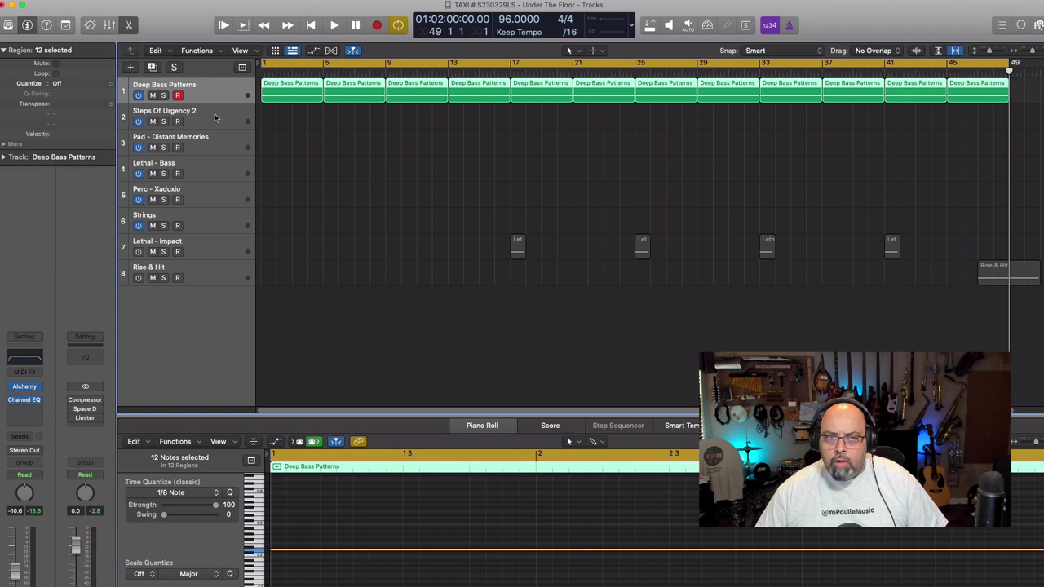
pyautogui.press('space')
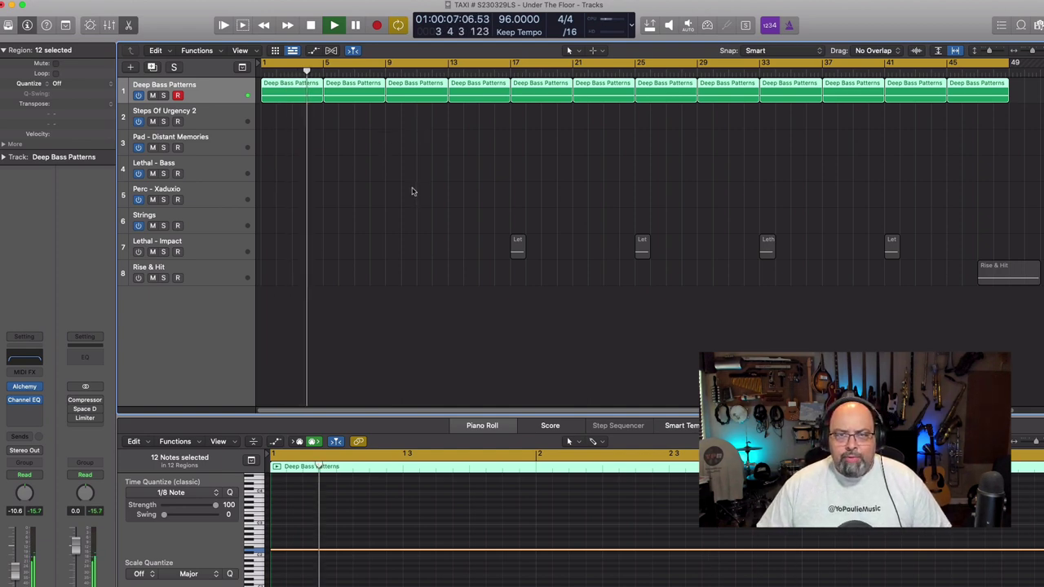
pyautogui.press('space')
# Replace the four-bar repeats on the Deep Bass Patterns track with three two-bar regions spanning bars 1 to 7.
pyautogui.click(446, 184)
pyautogui.moveTo(993, 125); pyautogui.dragTo(371, 102)
pyautogui.press('Delete')
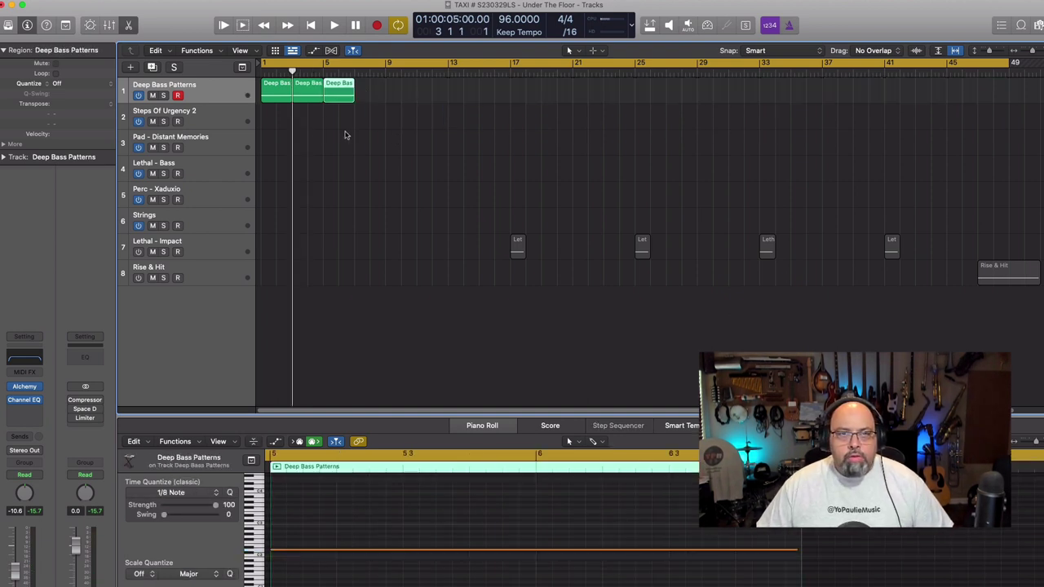
pyautogui.click(407, 116)
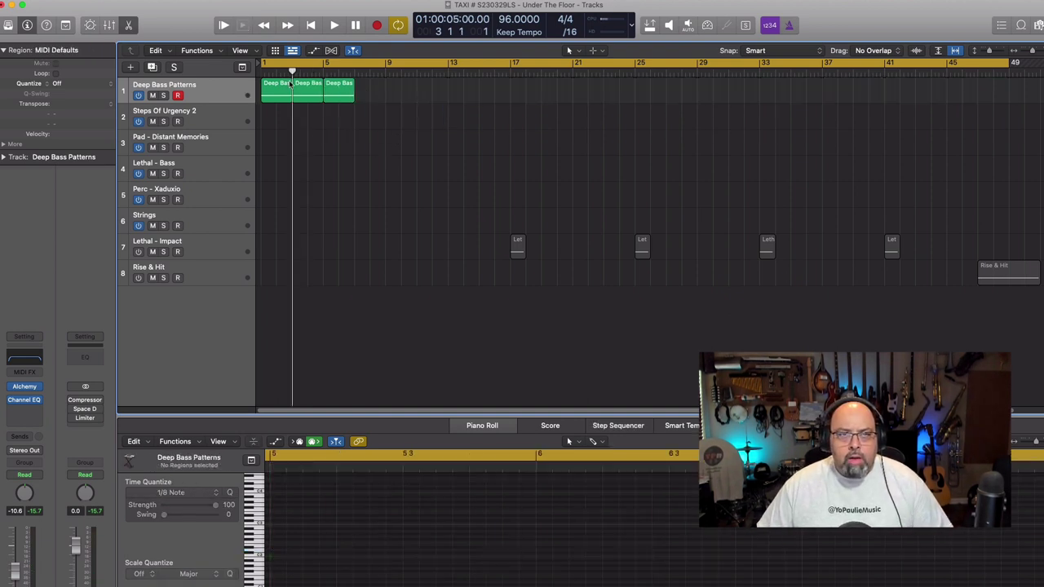
# Audition the three two-bar bass regions from bar 1 and join them into a single six-bar region.
pyautogui.press('Return')
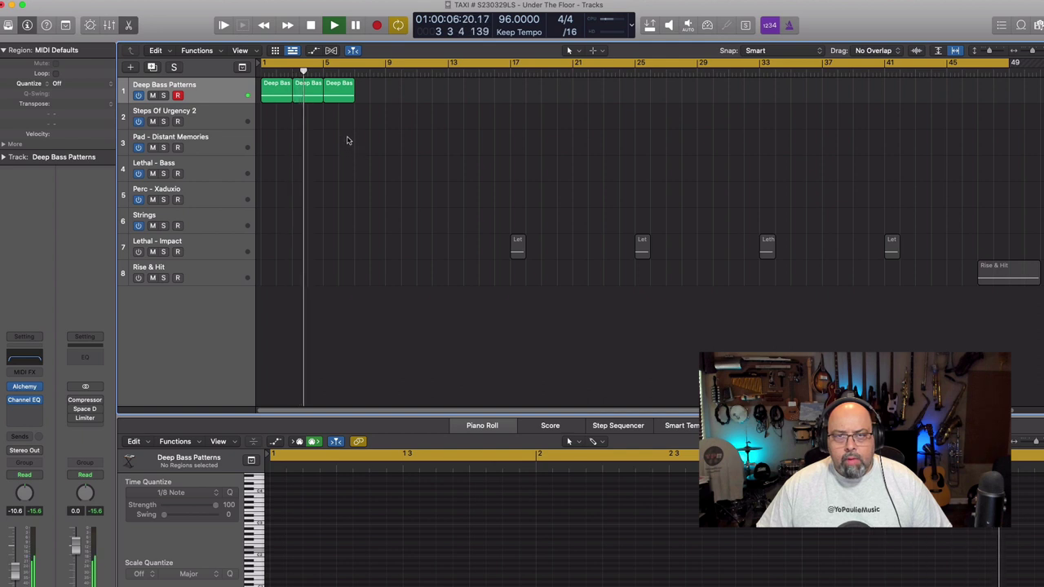
pyautogui.press('space')
pyautogui.moveTo(350, 144); pyautogui.dragTo(271, 94)
pyautogui.press('super+j')
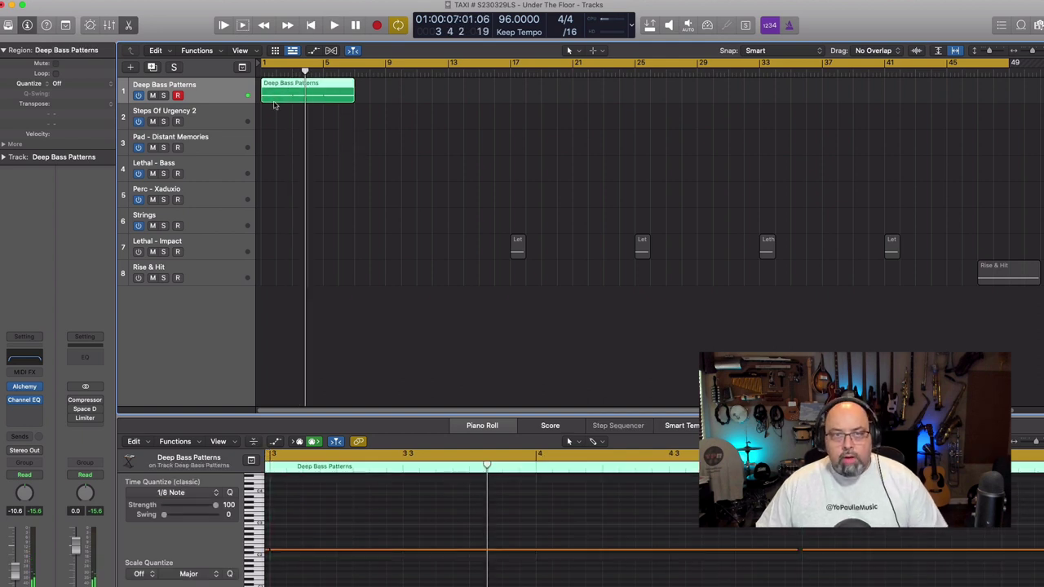
pyautogui.press('Return')
pyautogui.press('space')
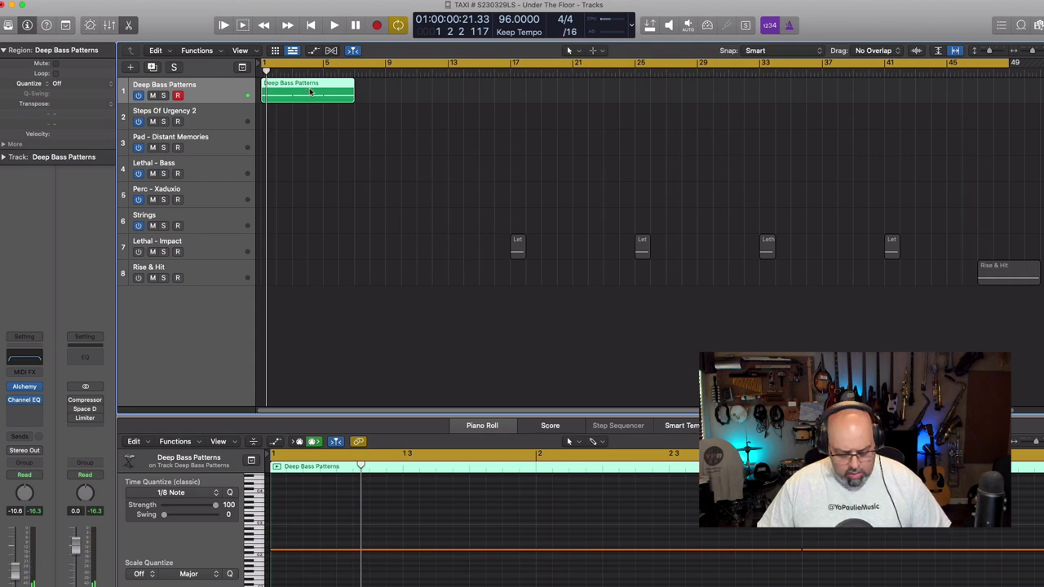
# Repeat the joined six-bar Deep Bass Patterns region seven times to fill the track up to bar 49.
pyautogui.press('super+r')
pyautogui.press('super+r')
pyautogui.press('super+r')
pyautogui.press('super+r')
pyautogui.press('super+r')
pyautogui.press('super+r')
pyautogui.press('super+r')
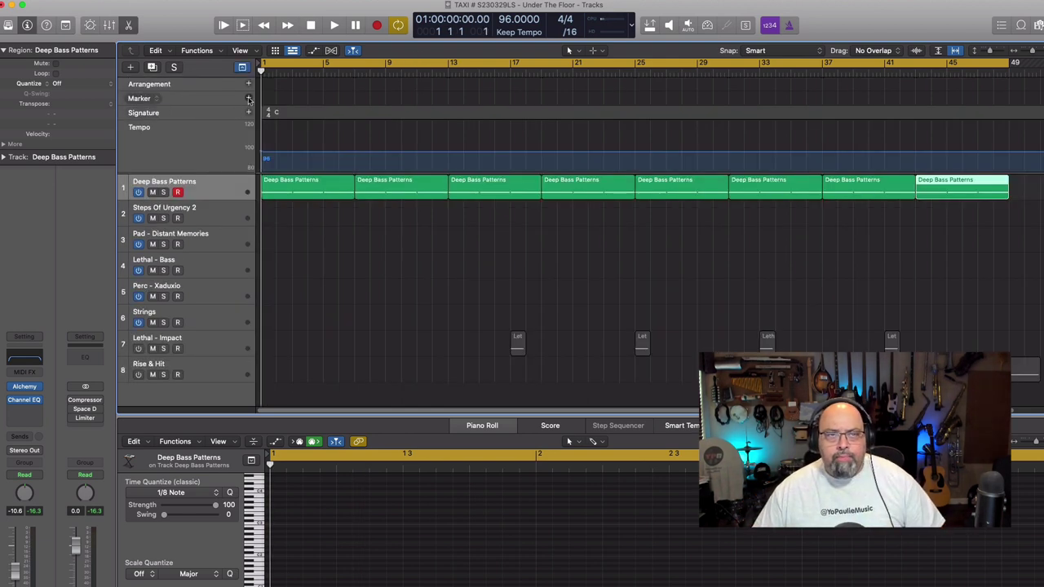
# Add eight markers at six-bar intervals from bar 1 to bar 43 and rename the first one 15 sec.
pyautogui.click(249, 99)
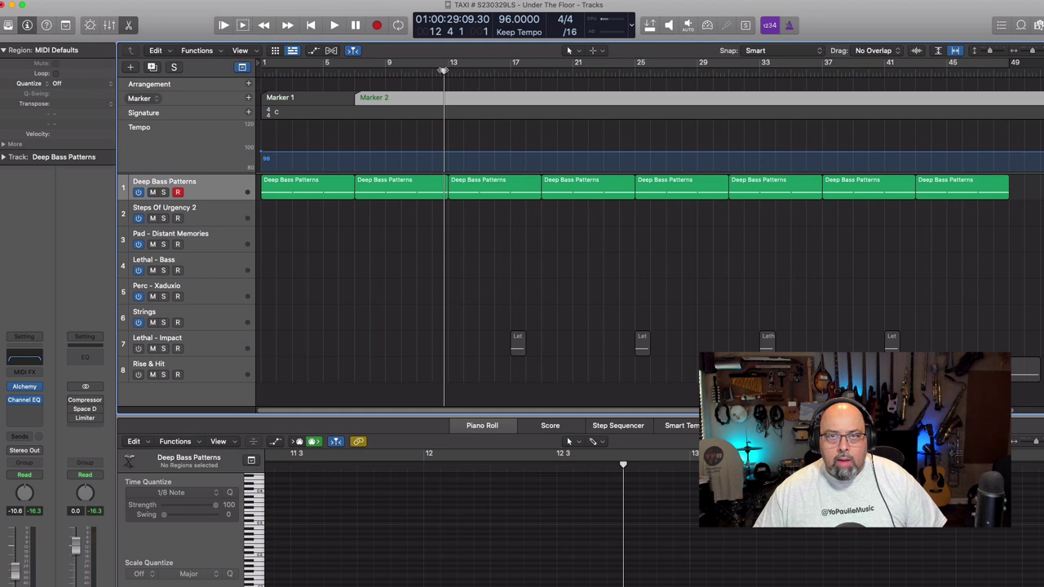
pyautogui.moveTo(443, 71); pyautogui.dragTo(448, 71)
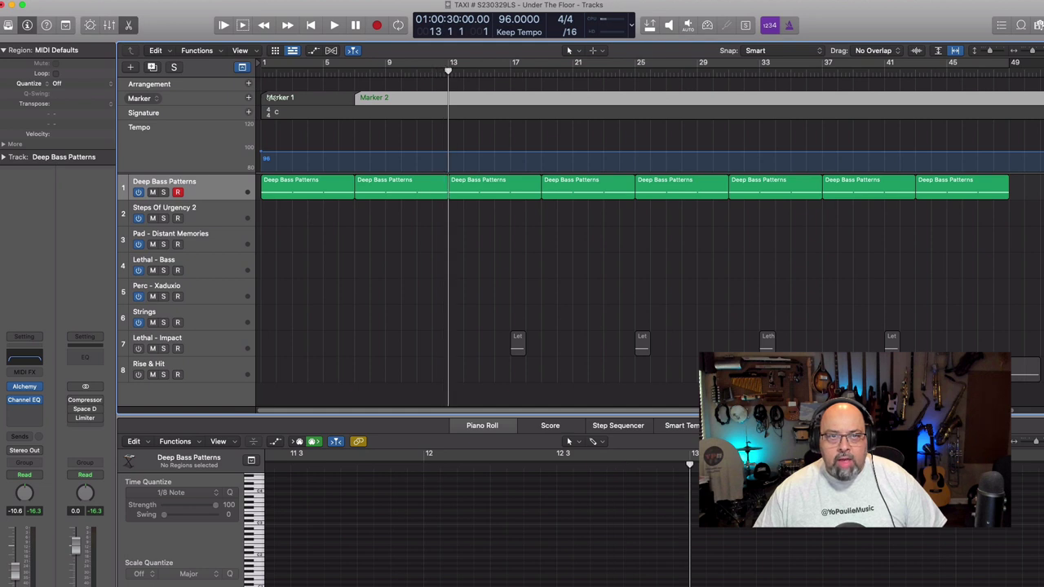
pyautogui.click(248, 98)
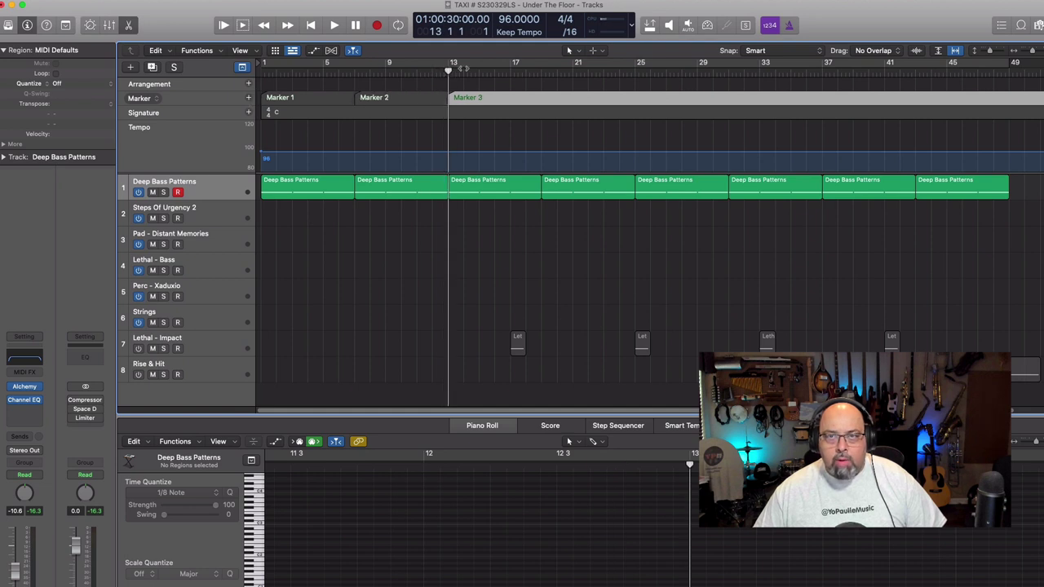
pyautogui.moveTo(462, 68); pyautogui.dragTo(571, 65)
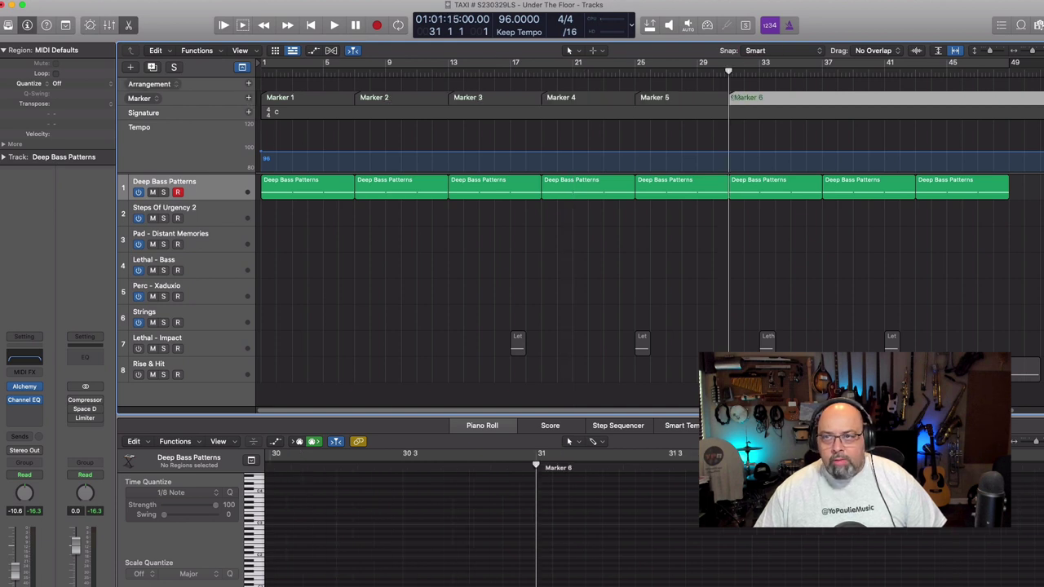
pyautogui.moveTo(730, 72); pyautogui.dragTo(821, 75)
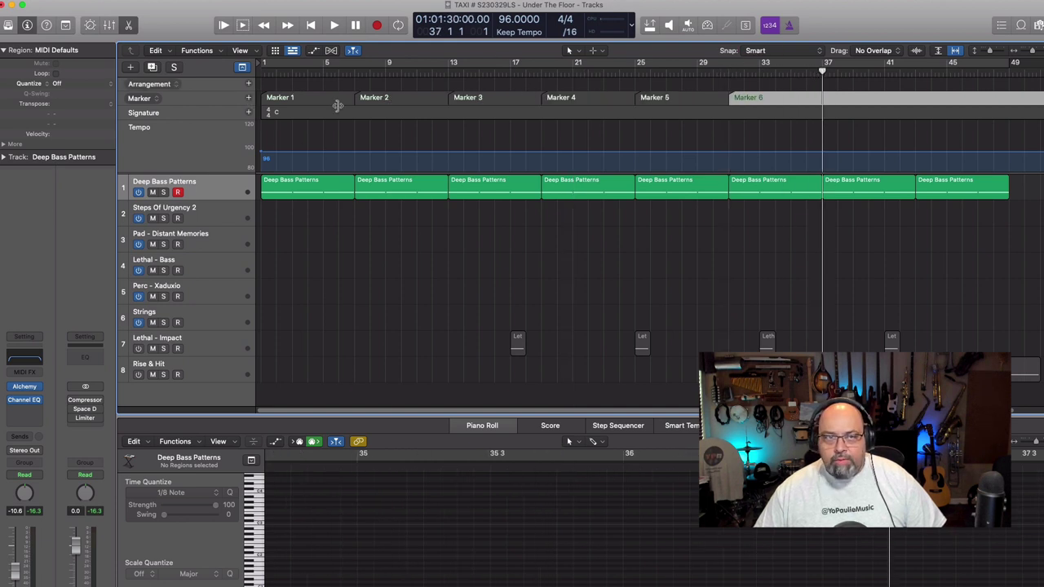
pyautogui.click(249, 97)
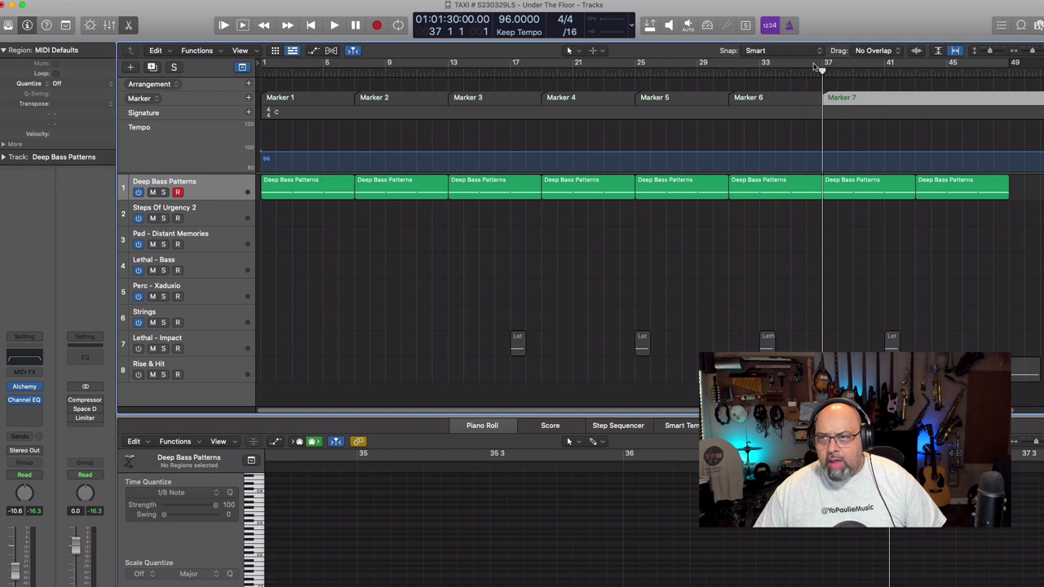
pyautogui.moveTo(823, 71); pyautogui.dragTo(916, 74)
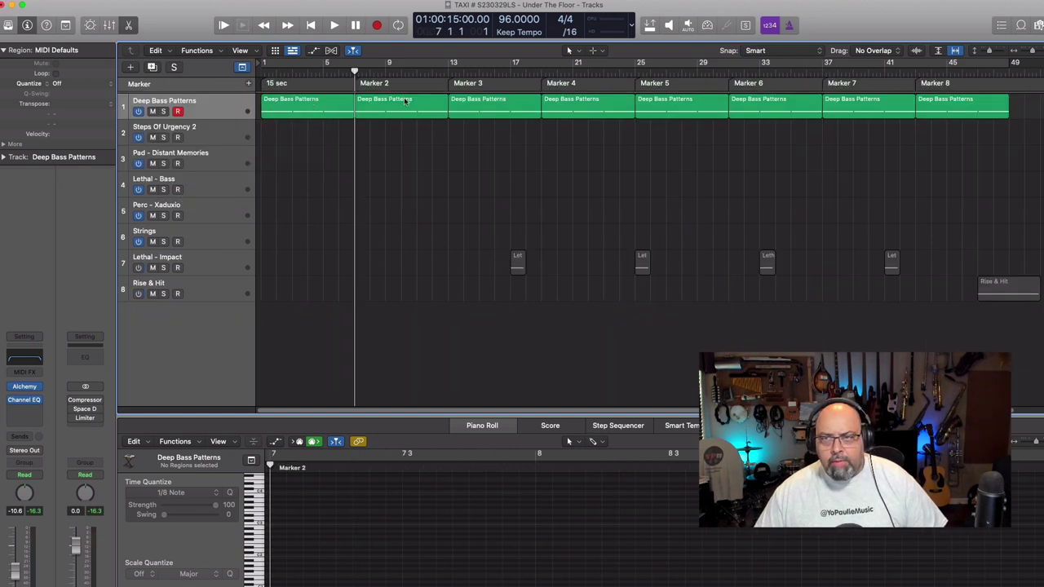
# Play on from bar 7 and copy the seven bass regions from bar 7 onward to the Steps Of Urgency 2 track.
pyautogui.press('space')
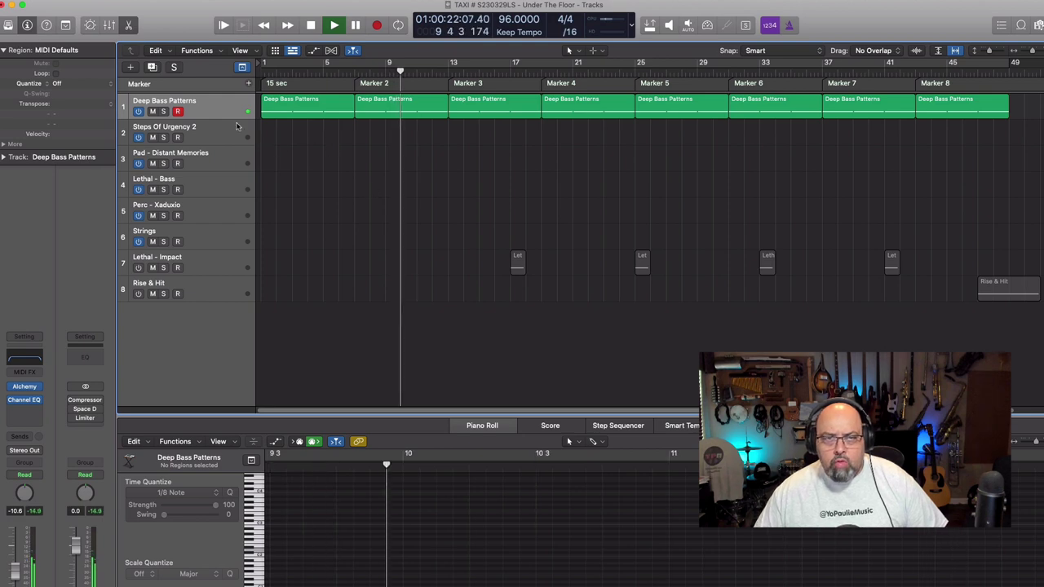
pyautogui.click(236, 115)
pyautogui.press('space')
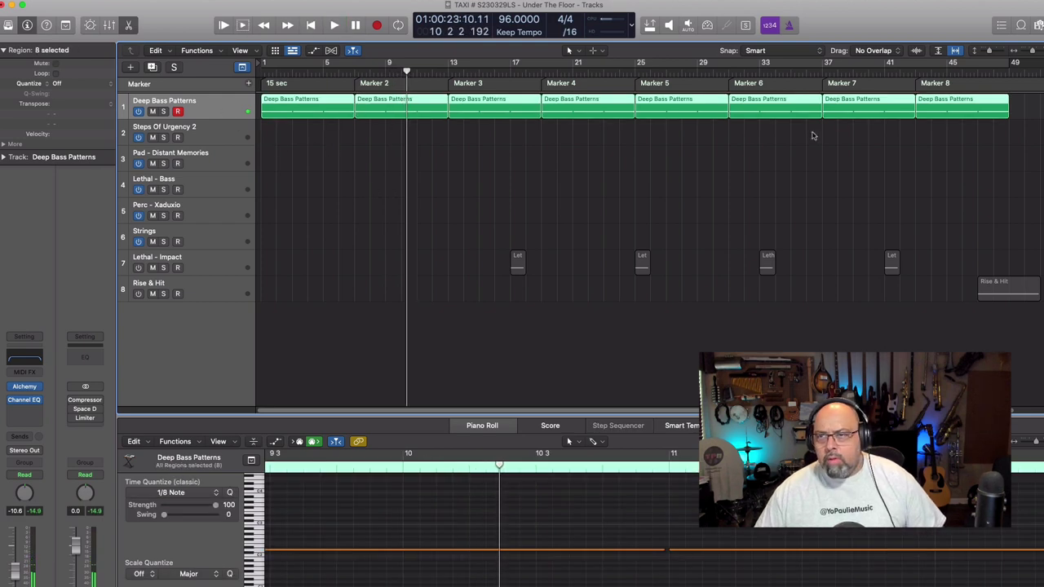
pyautogui.keyDown('shift'); pyautogui.click(310, 115); pyautogui.keyUp('shift')
pyautogui.moveTo(379, 108); pyautogui.dragTo(382, 134)
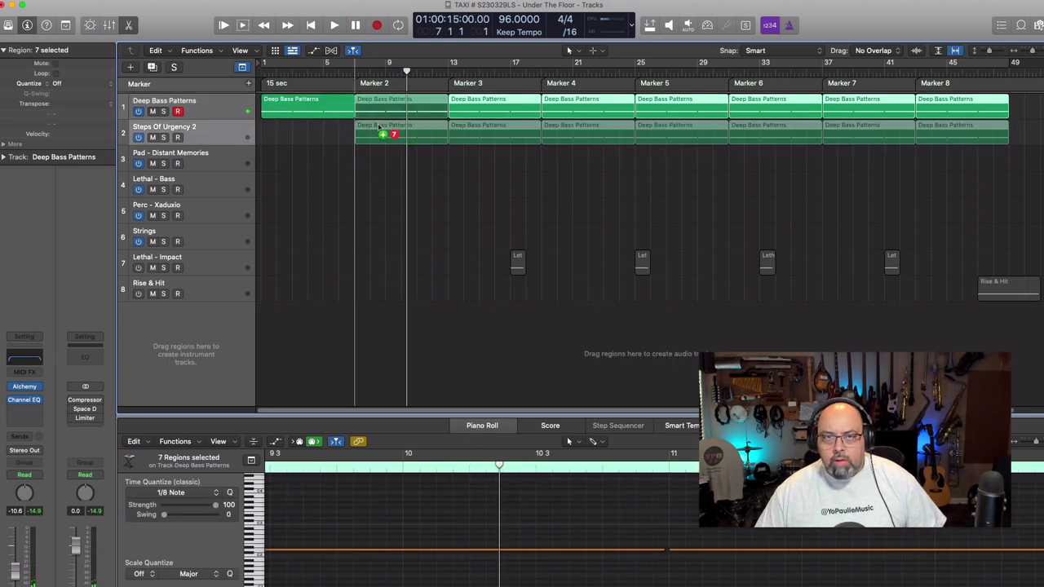
# Play the arrangement from bar 1 through the entrance of the Steps Of Urgency 2 part at bar 7.
pyautogui.click(262, 75)
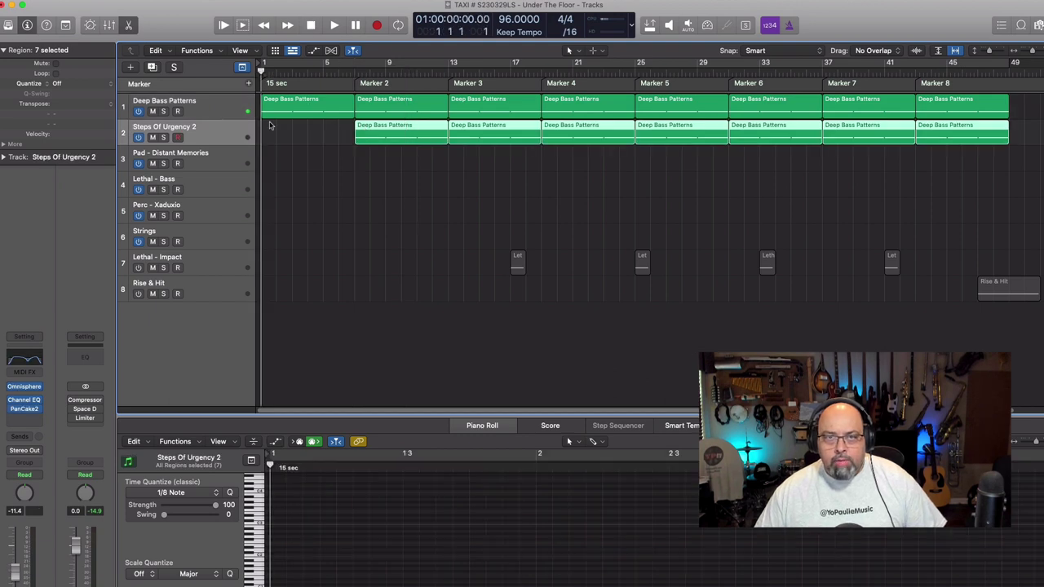
pyautogui.press('space')
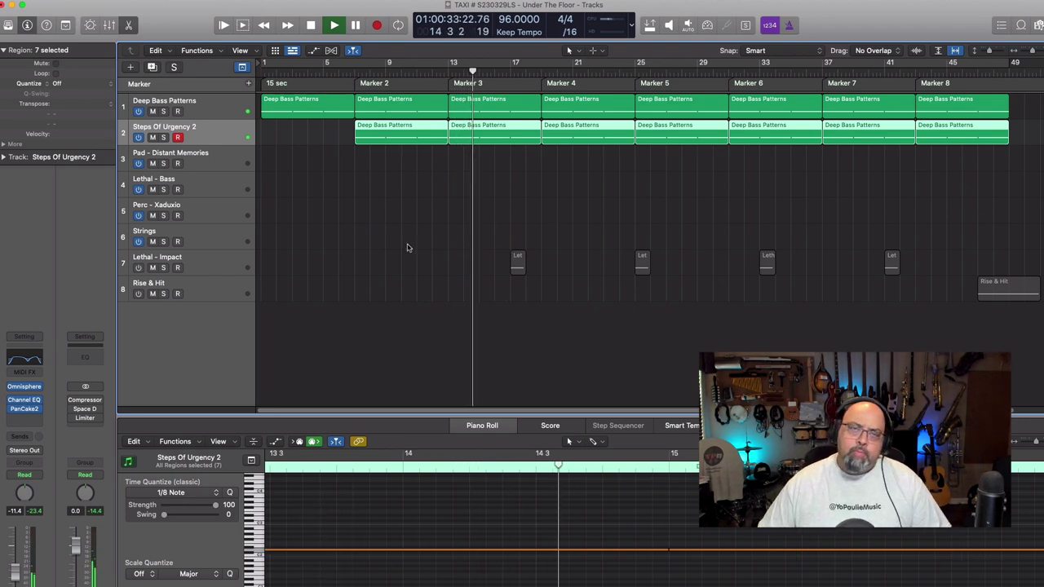
pyautogui.press('space')
# Copy the six Steps Of Urgency 2 regions from bar 13 onward to the Pad - Distant Memories track and audition the layers.
pyautogui.keyDown('shift'); pyautogui.click(406, 144); pyautogui.keyUp('shift')
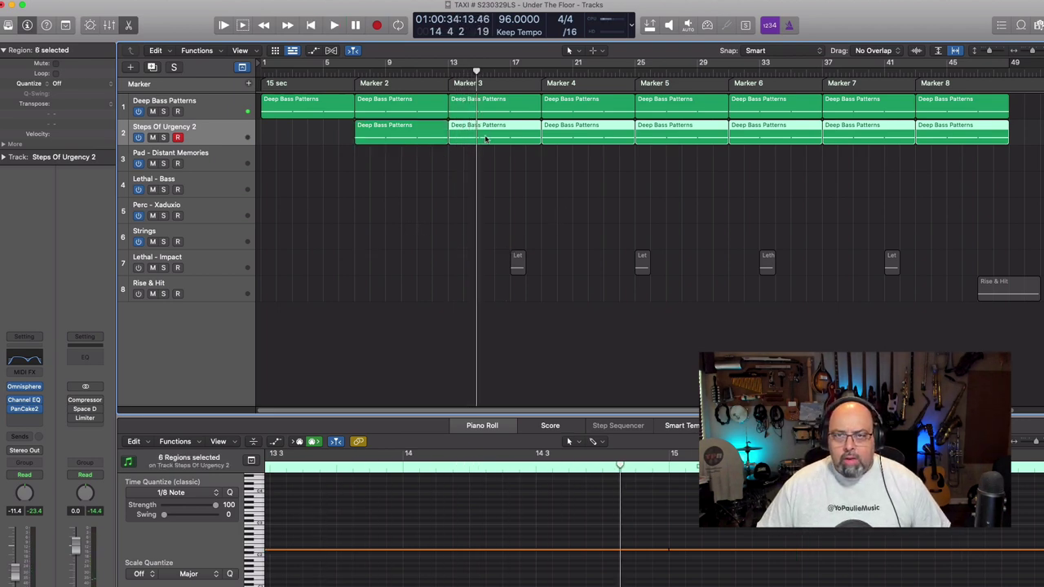
pyautogui.moveTo(488, 138); pyautogui.dragTo(494, 158)
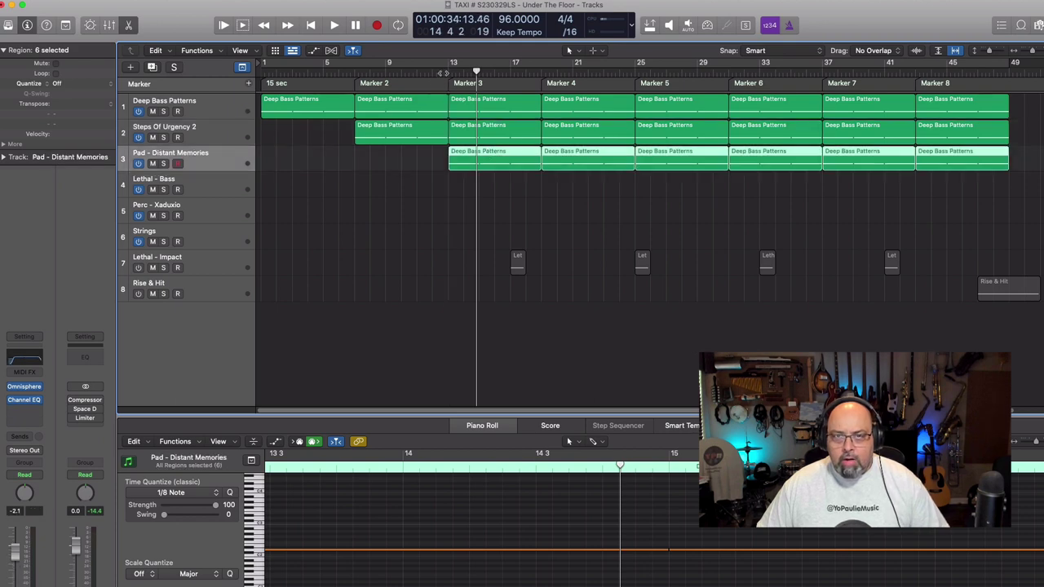
pyautogui.press('space')
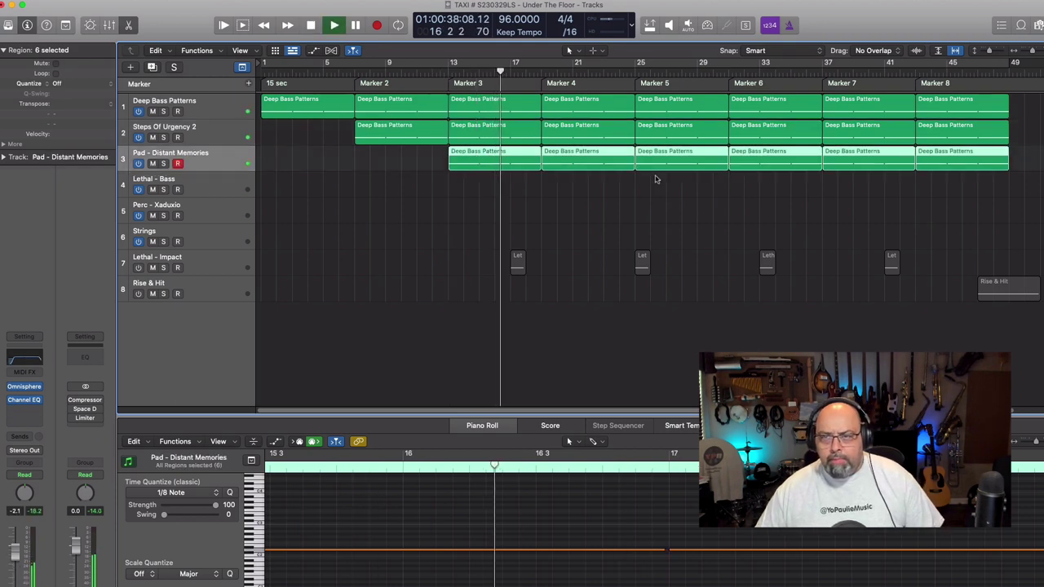
pyautogui.press('space')
# Copy the five pad regions from bar 19 onward to the Lethal - Bass track.
pyautogui.click(217, 184)
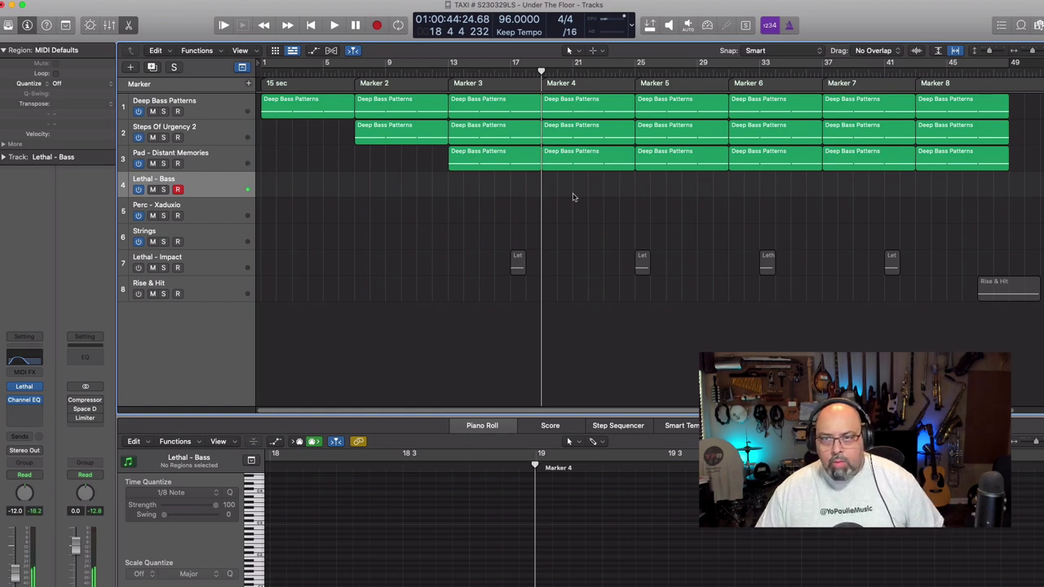
pyautogui.moveTo(799, 218); pyautogui.dragTo(988, 163)
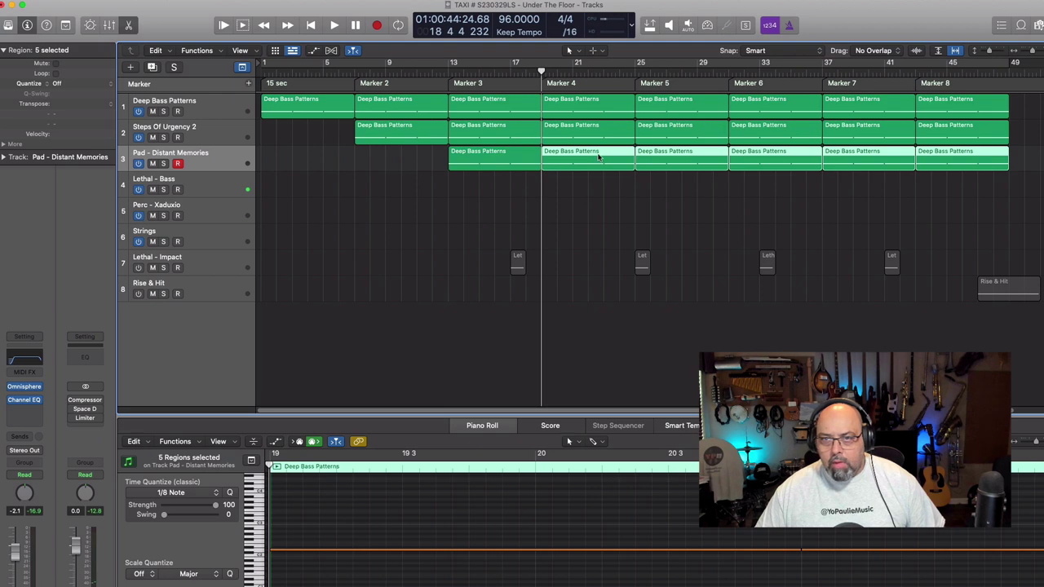
pyautogui.moveTo(599, 157); pyautogui.dragTo(606, 183)
pyautogui.click(417, 385)
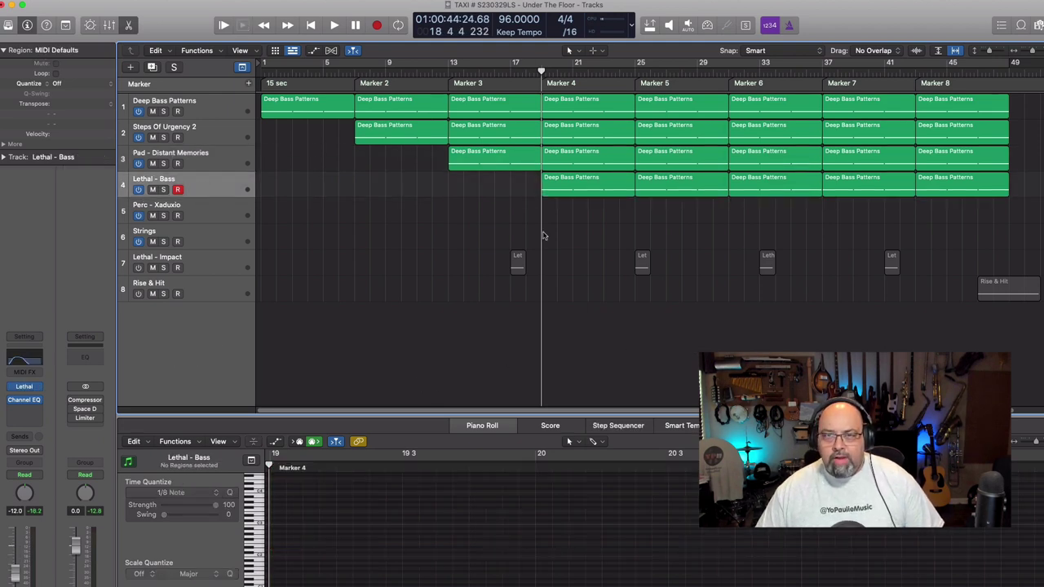
# Play the layers from bar 19 to bar 25 and shorten the four Marker 4 regions to end on beat 2 of bar 24.
pyautogui.press('space')
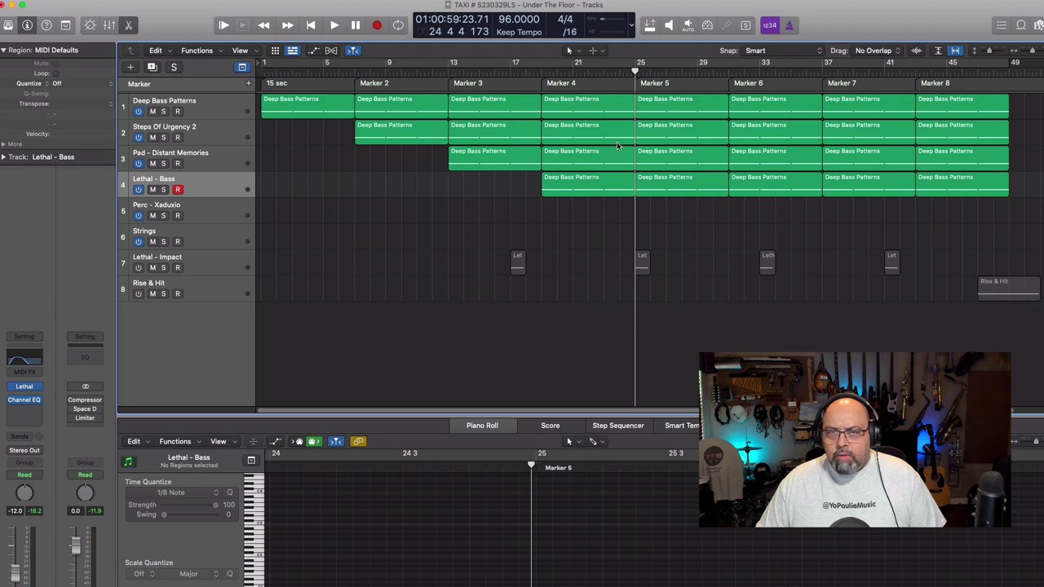
pyautogui.moveTo(635, 71)
pyautogui.mouseDown()
pyautogui.moveTo(648, 71)
pyautogui.moveTo(637, 71)
pyautogui.mouseUp()
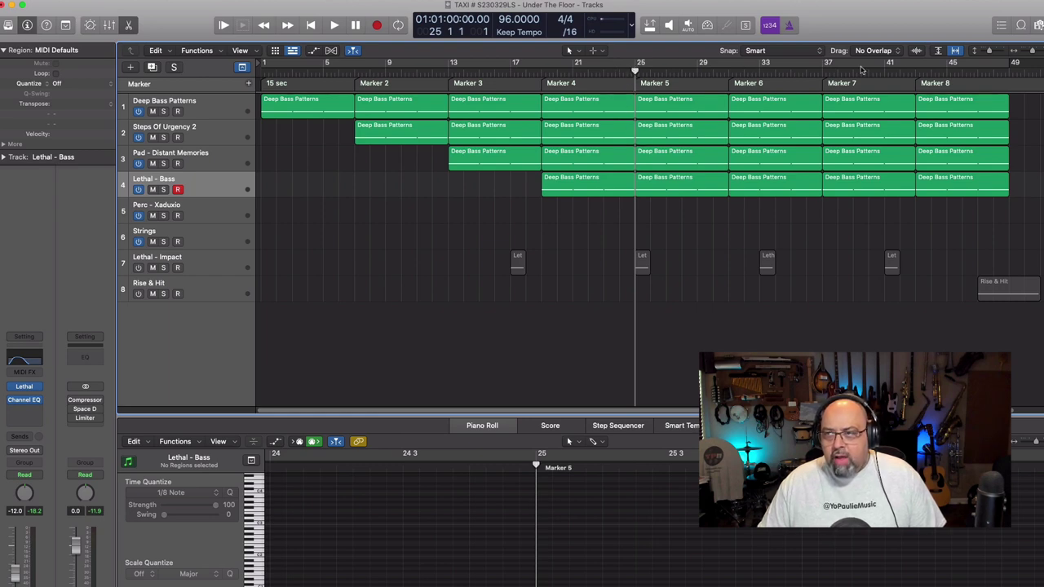
pyautogui.moveTo(1033, 51); pyautogui.dragTo(1026, 60)
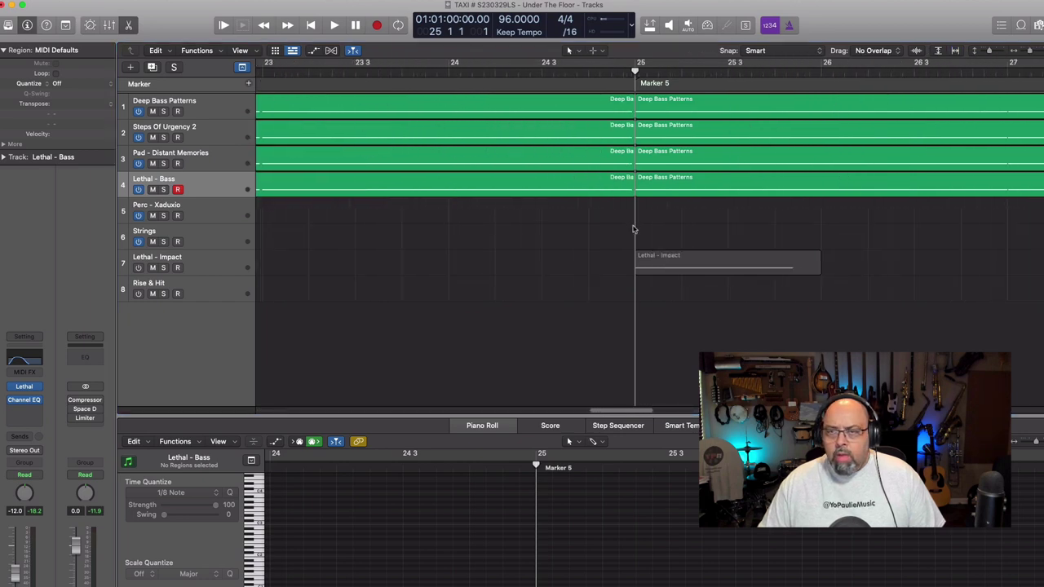
pyautogui.moveTo(595, 232); pyautogui.dragTo(581, 95)
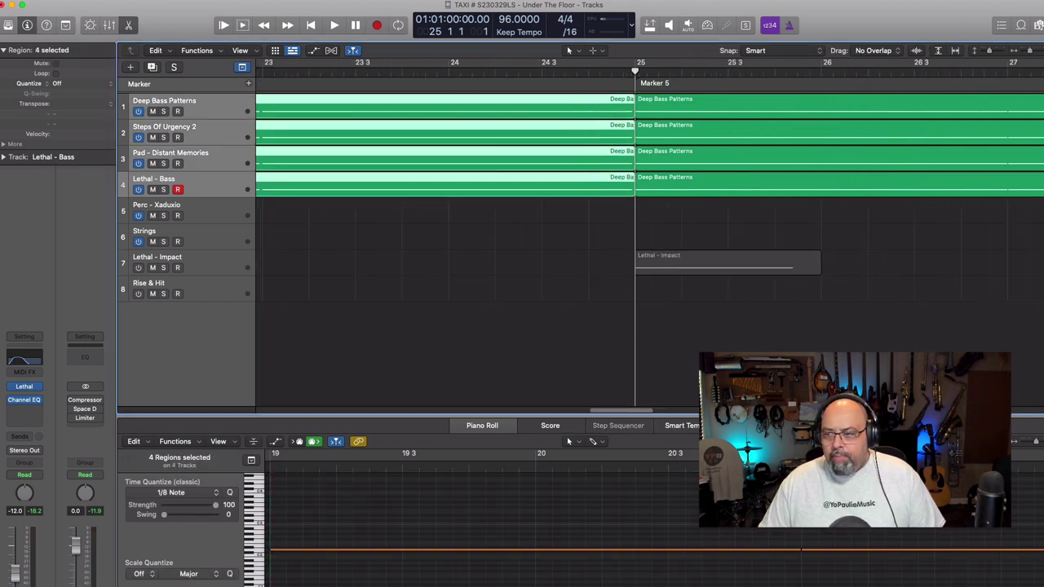
pyautogui.moveTo(1035, 443); pyautogui.dragTo(1017, 455)
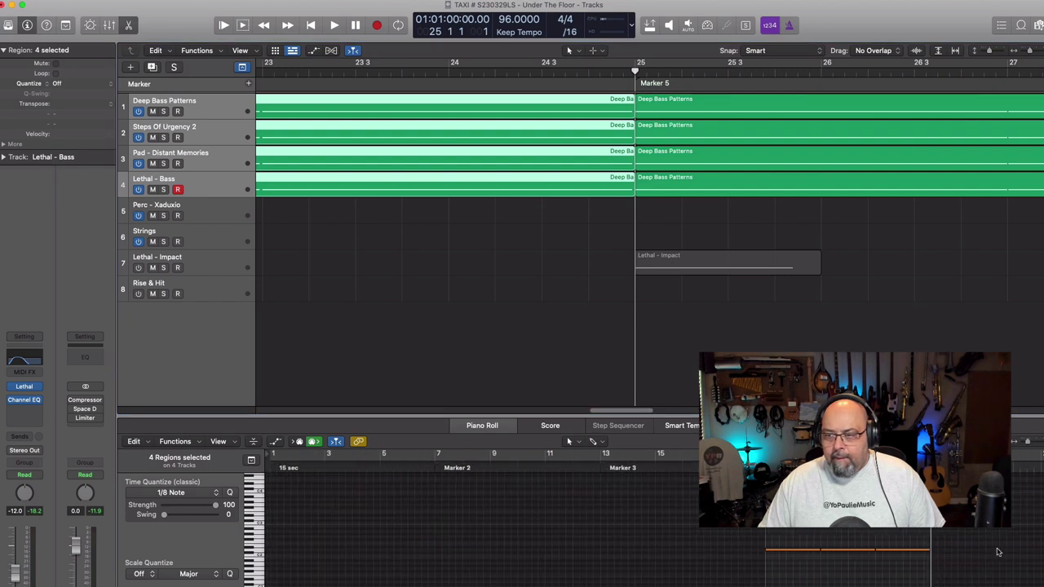
pyautogui.moveTo(987, 534); pyautogui.dragTo(908, 553)
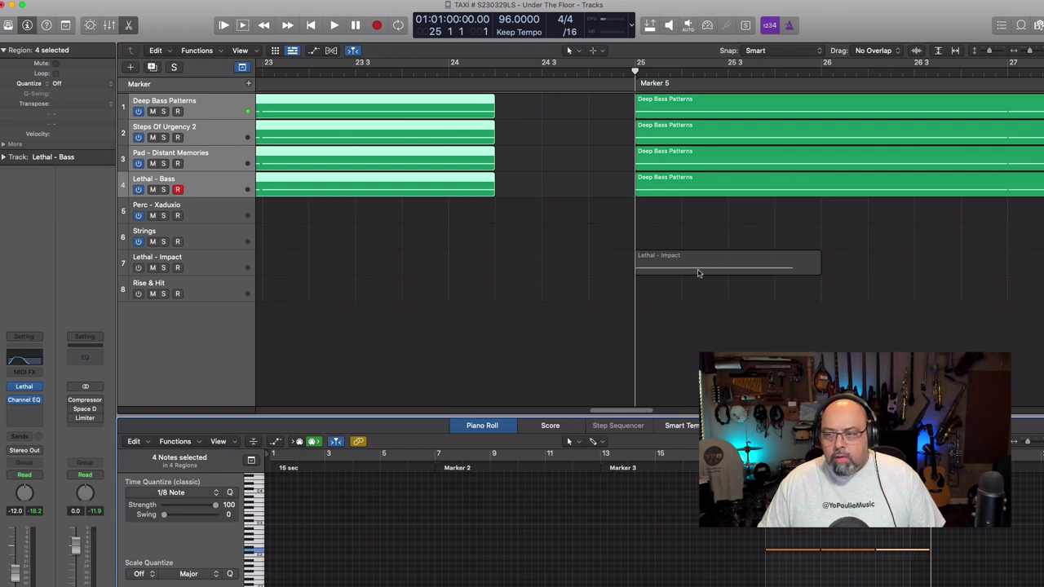
# Audition the shortened regions from bar 23 and listen to the gap before Marker 5.
pyautogui.moveTo(1030, 51); pyautogui.dragTo(1027, 51)
pyautogui.moveTo(635, 419); pyautogui.dragTo(574, 419)
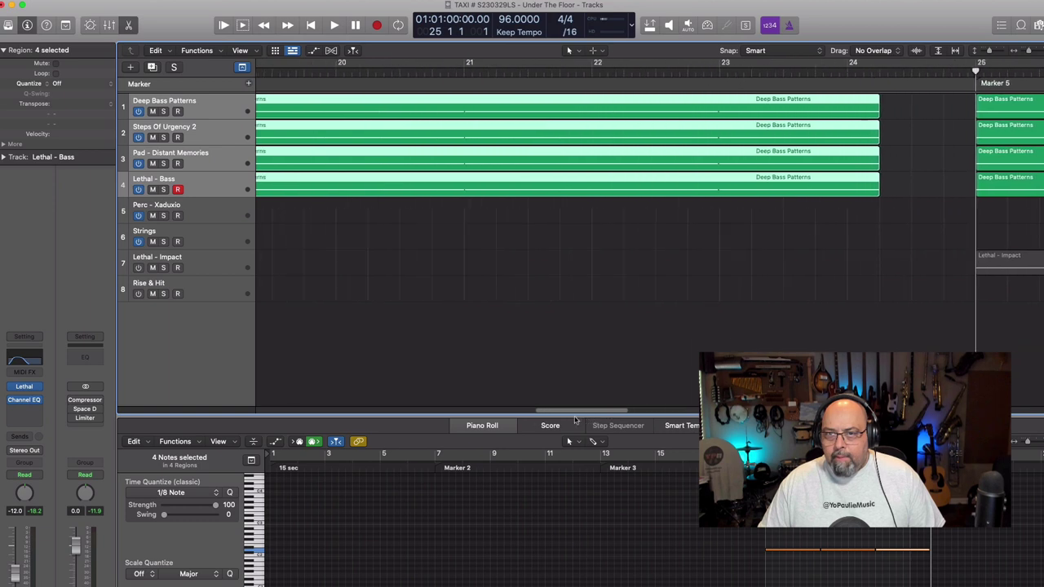
pyautogui.click(650, 294)
pyautogui.click(720, 72)
pyautogui.press('space')
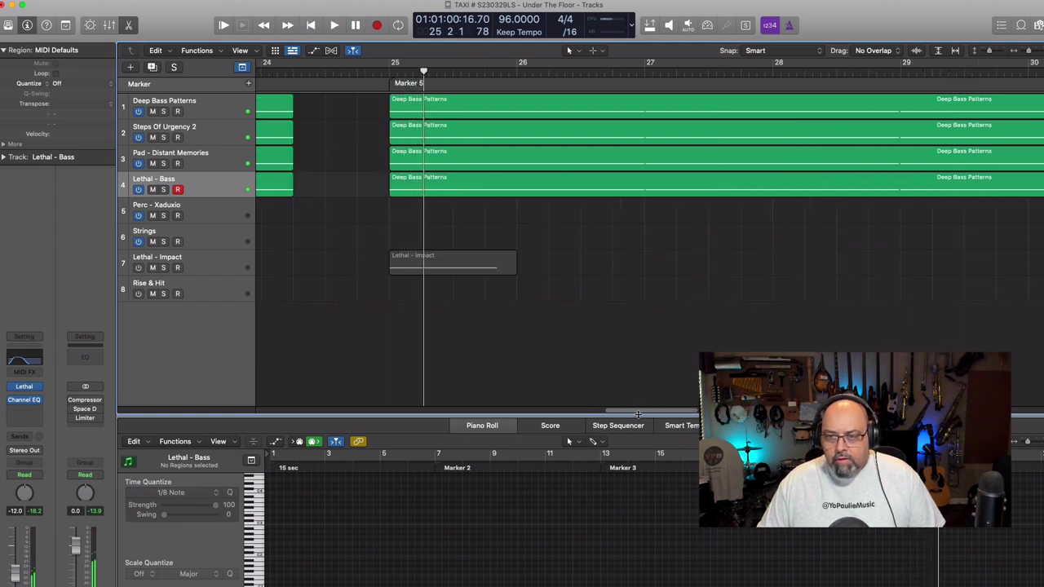
pyautogui.moveTo(638, 415); pyautogui.dragTo(571, 416)
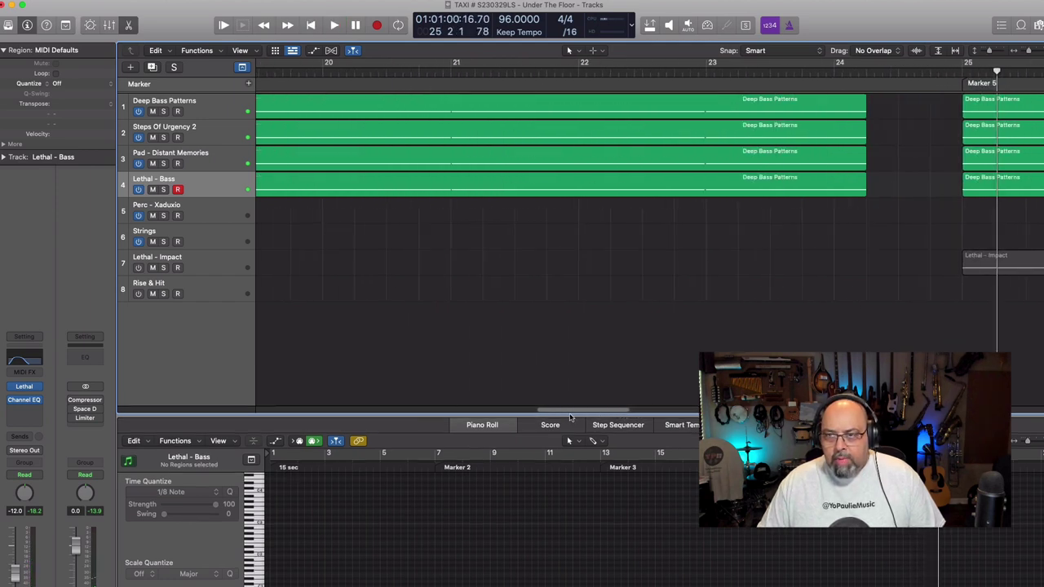
pyautogui.doubleClick(700, 68)
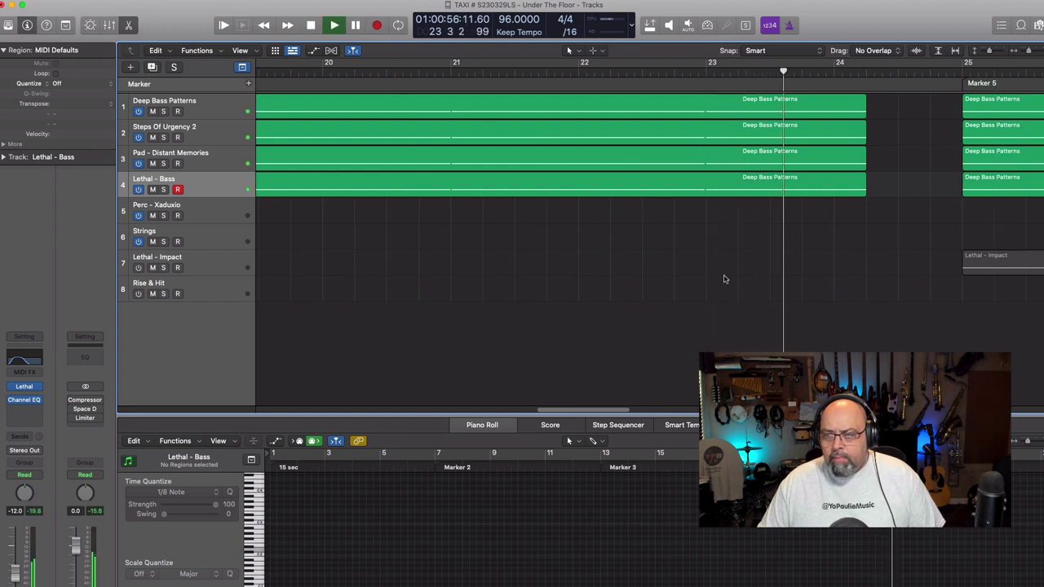
pyautogui.press('space')
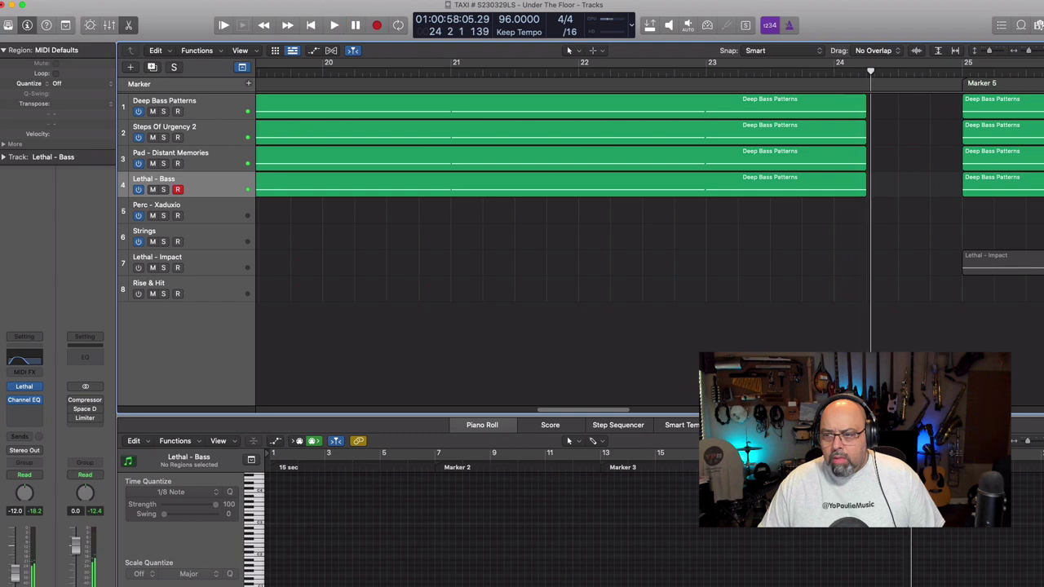
# Select the four shortened regions and replay from bar 23 across the gap into bar 25.
pyautogui.moveTo(831, 269); pyautogui.dragTo(832, 109)
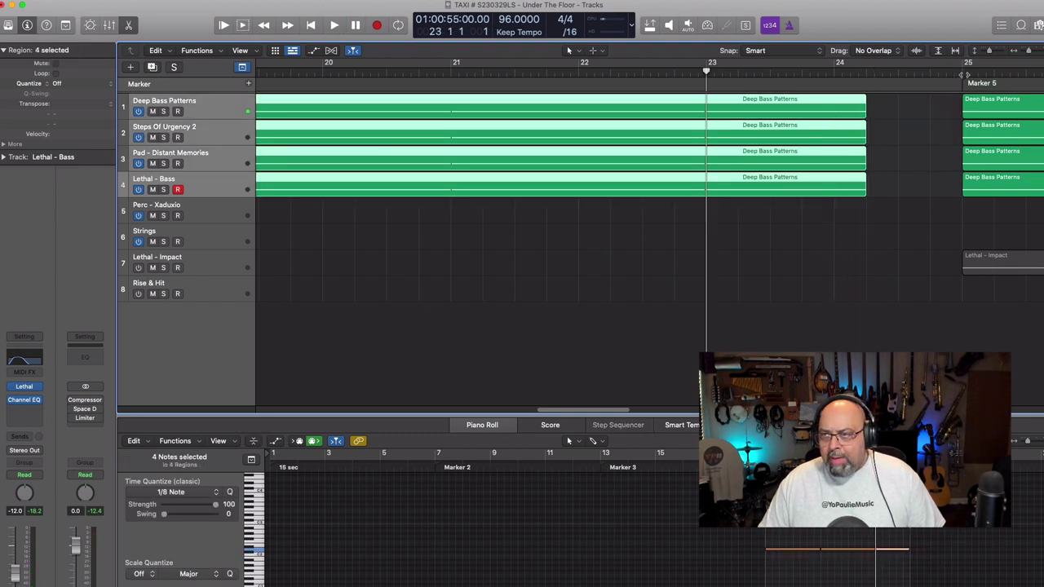
pyautogui.moveTo(952, 74); pyautogui.dragTo(945, 74)
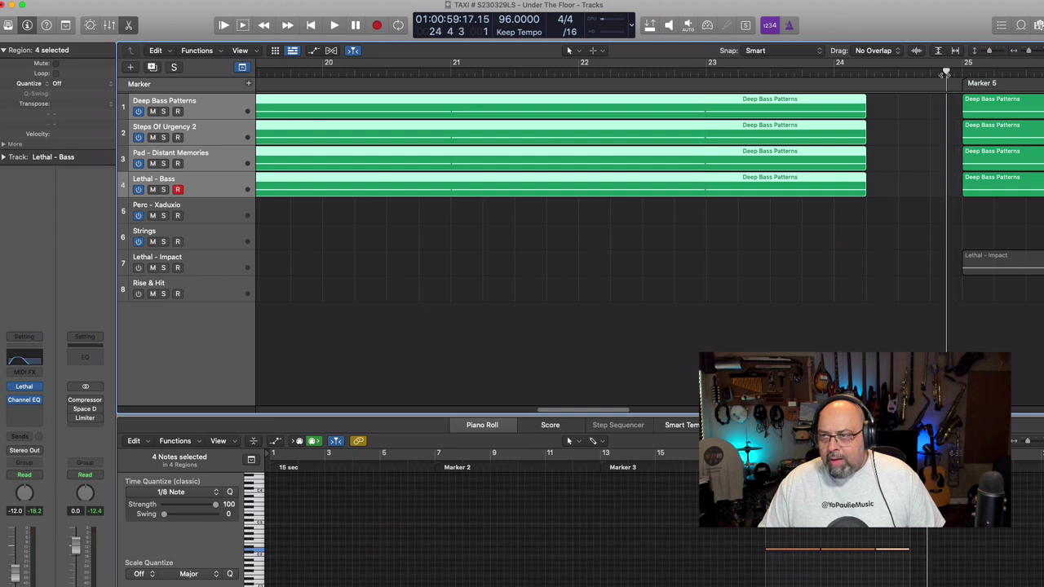
pyautogui.click(706, 68)
pyautogui.press('space')
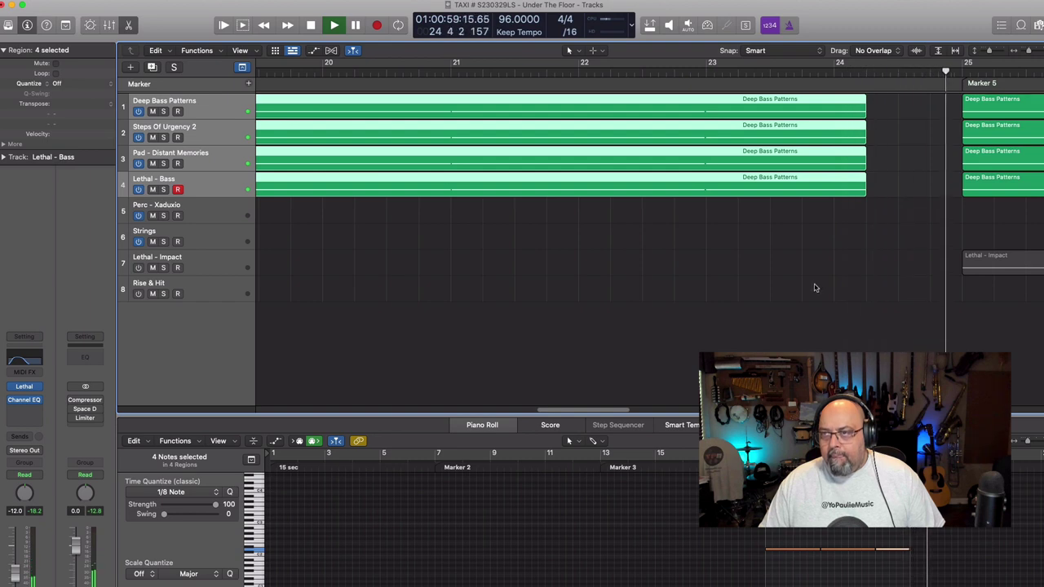
pyautogui.press('space')
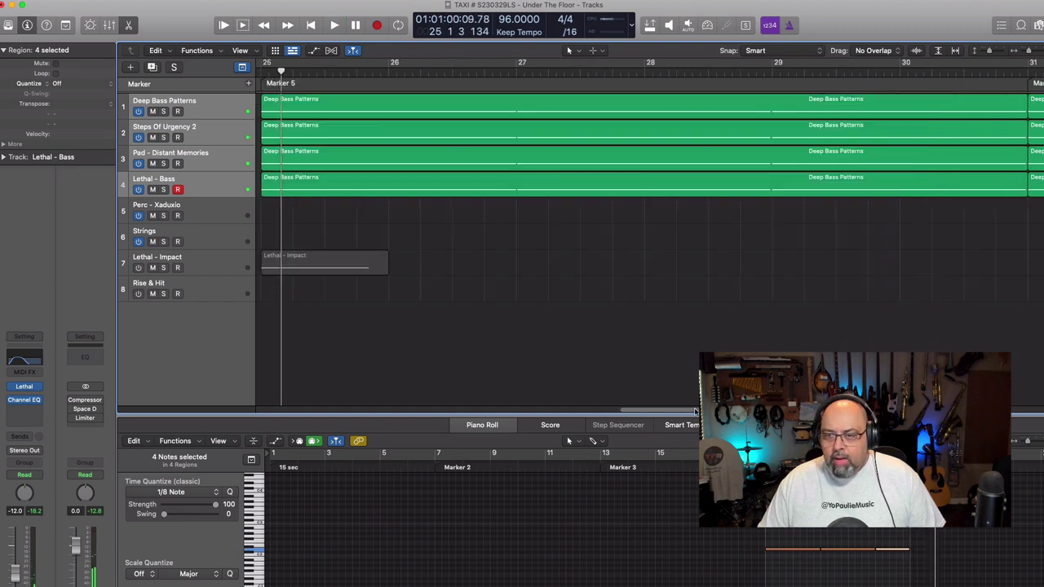
# Record a short percussion hit at bar 24 on the Perc - Xaduxio track.
pyautogui.hscroll(-10, 700, 379)
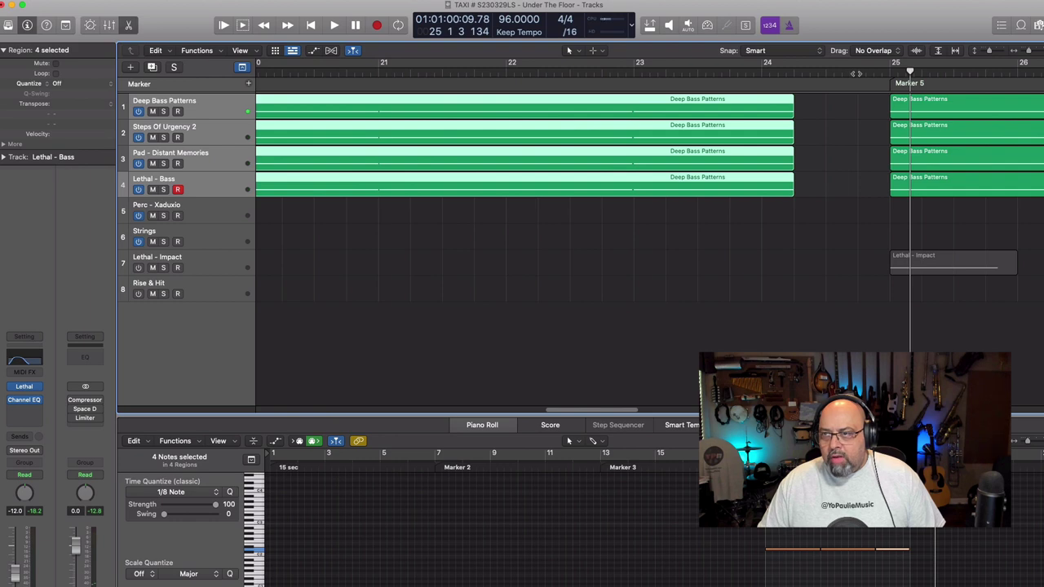
pyautogui.click(856, 74)
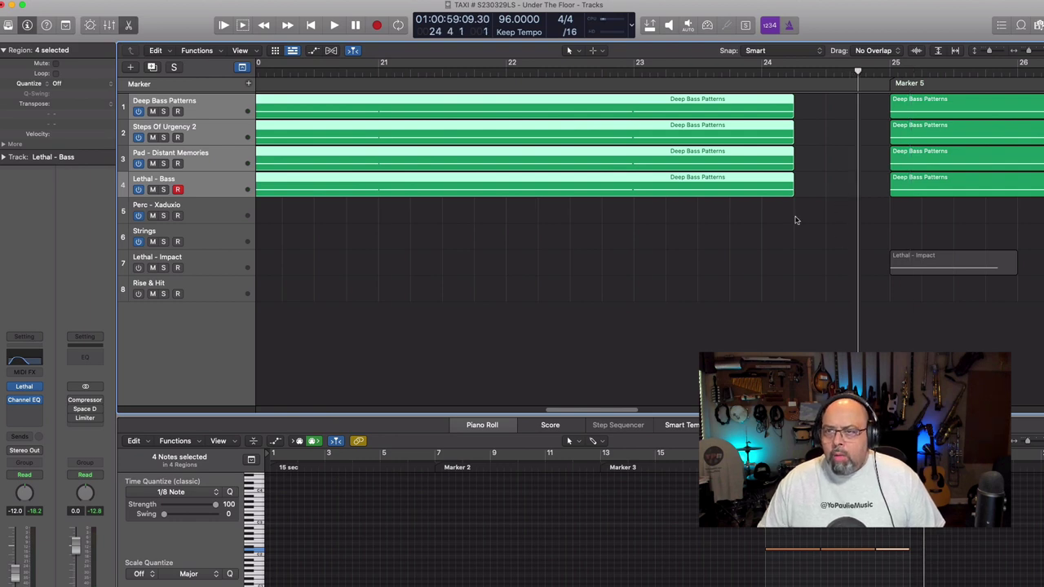
pyautogui.click(224, 220)
pyautogui.press('r')
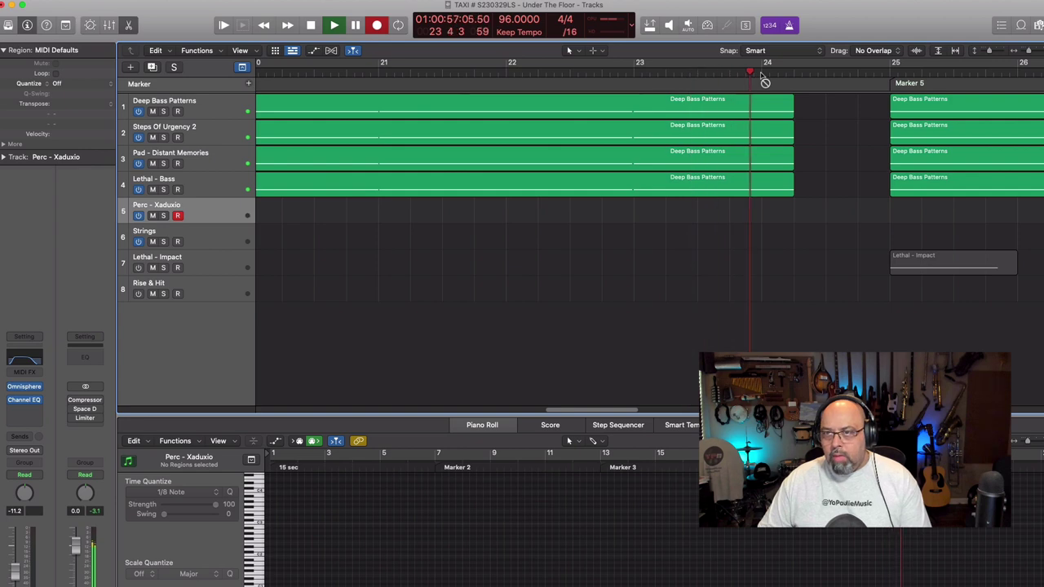
pyautogui.press('space')
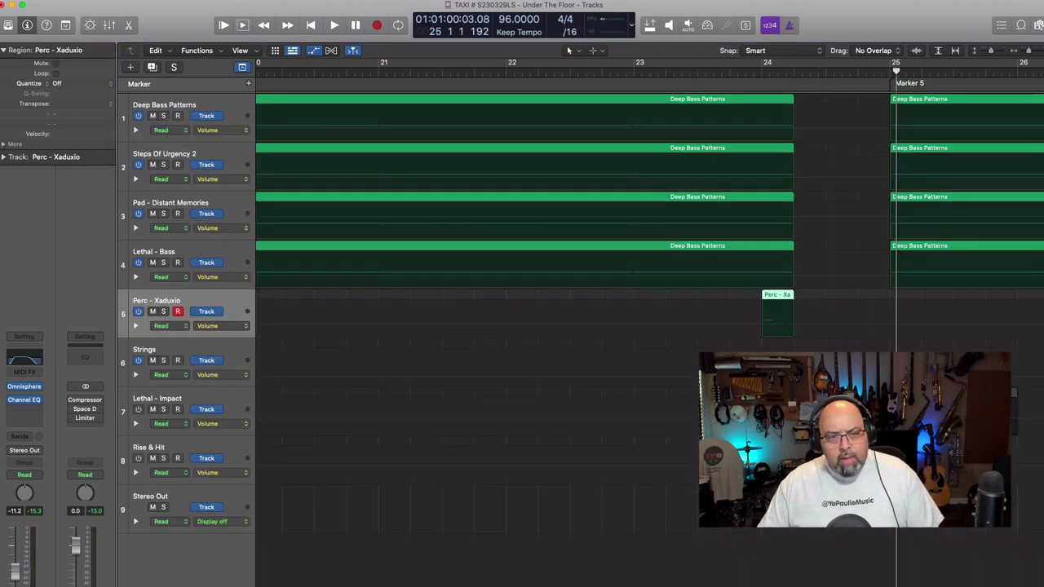
# Display Volume automation on the Stereo Out track and play the transition from bar 23.
pyautogui.click(188, 498)
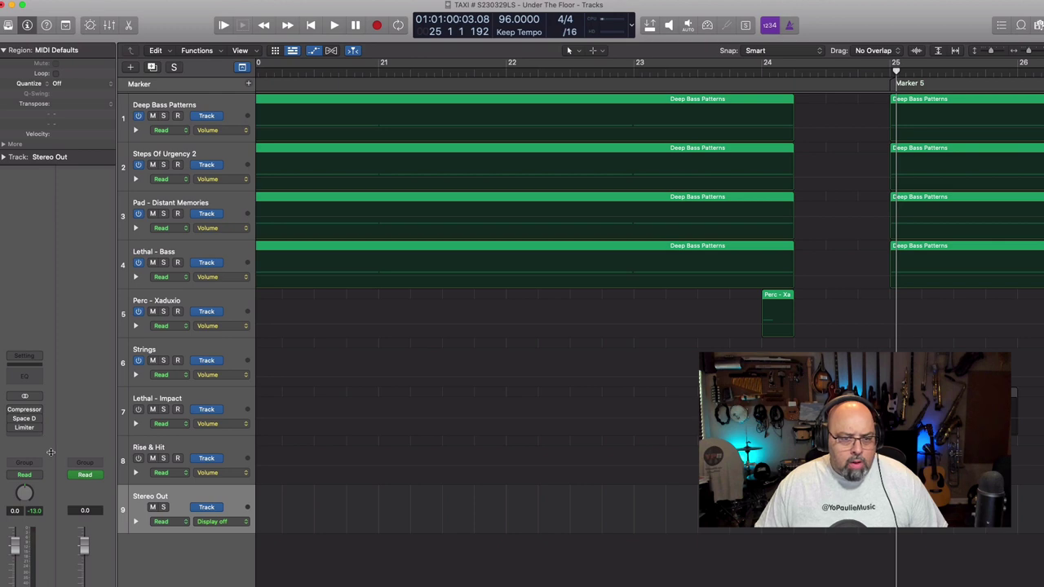
pyautogui.click(215, 522)
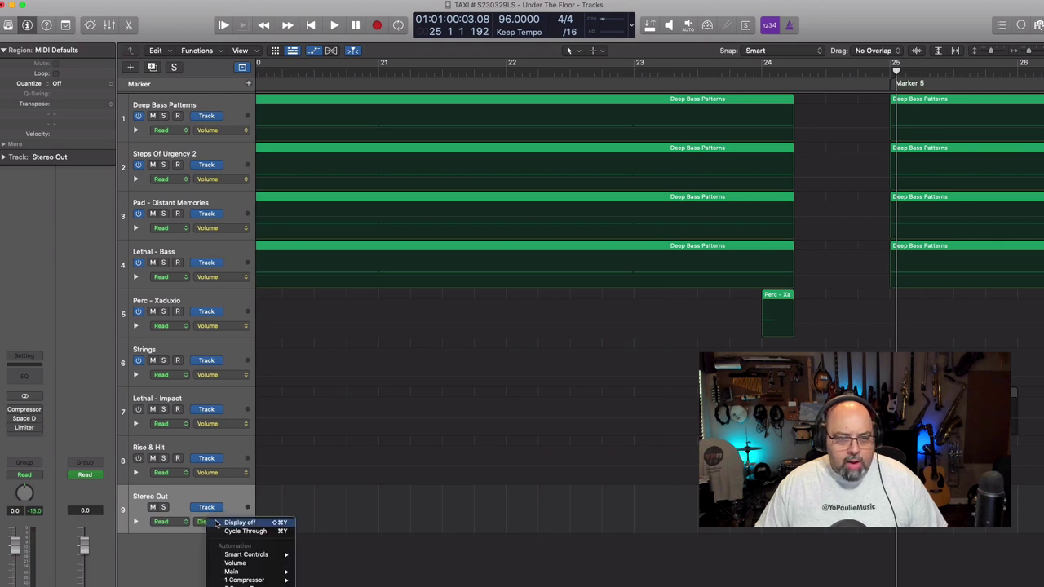
pyautogui.click(275, 563)
pyautogui.click(496, 508)
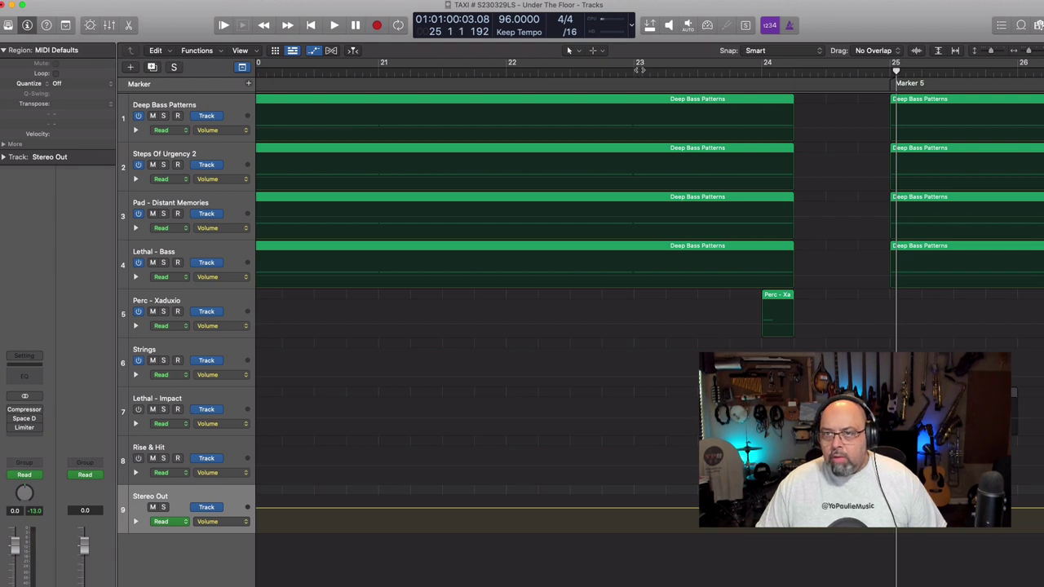
pyautogui.click(640, 70)
pyautogui.press('space')
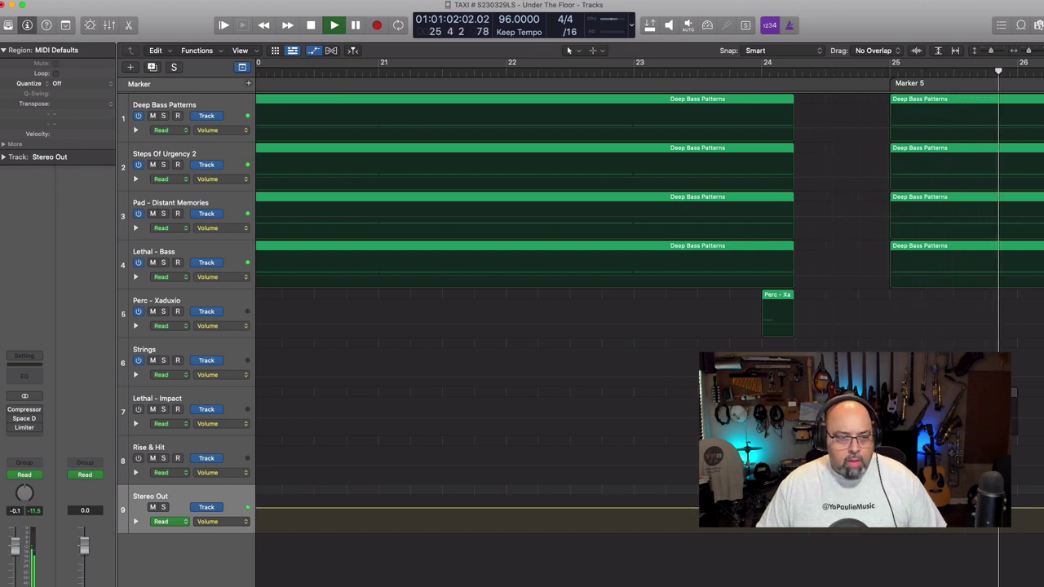
# Draw a Stereo Out volume fade from -0.1 dB at bar 24 to -∞ dB shortly before bar 25, returning to -0.1 dB at bar 25.
pyautogui.click(762, 72)
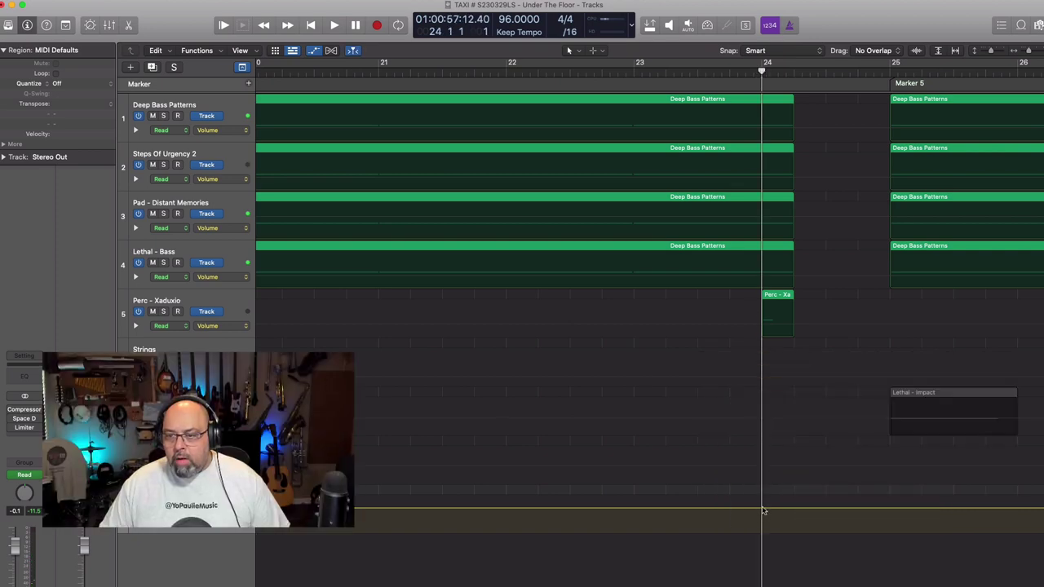
pyautogui.click(891, 73)
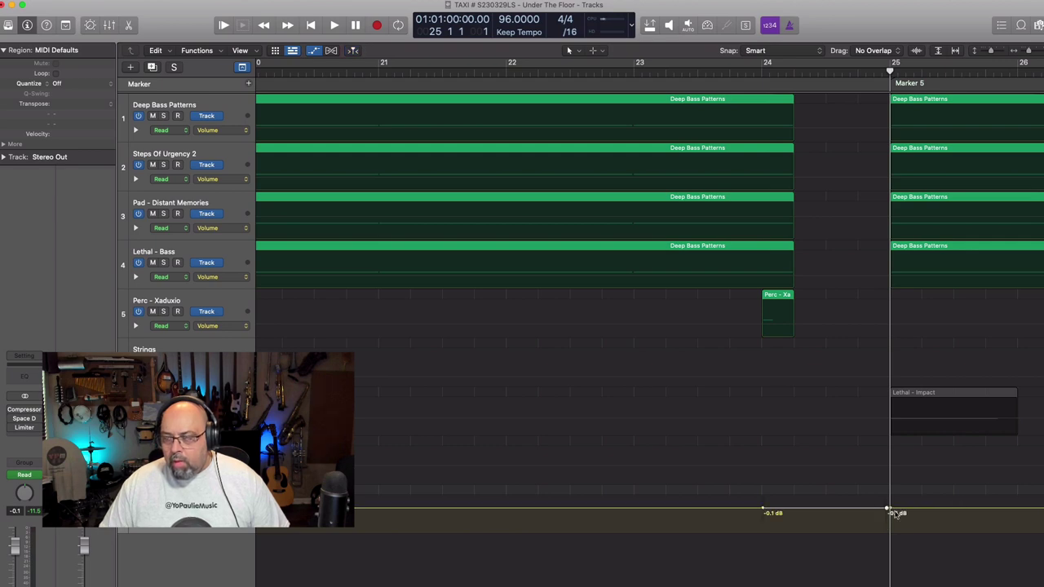
pyautogui.moveTo(889, 71)
pyautogui.mouseDown()
pyautogui.moveTo(858, 72)
pyautogui.moveTo(874, 72)
pyautogui.mouseUp()
pyautogui.moveTo(874, 511); pyautogui.dragTo(876, 553)
pyautogui.moveTo(887, 510); pyautogui.dragTo(890, 504)
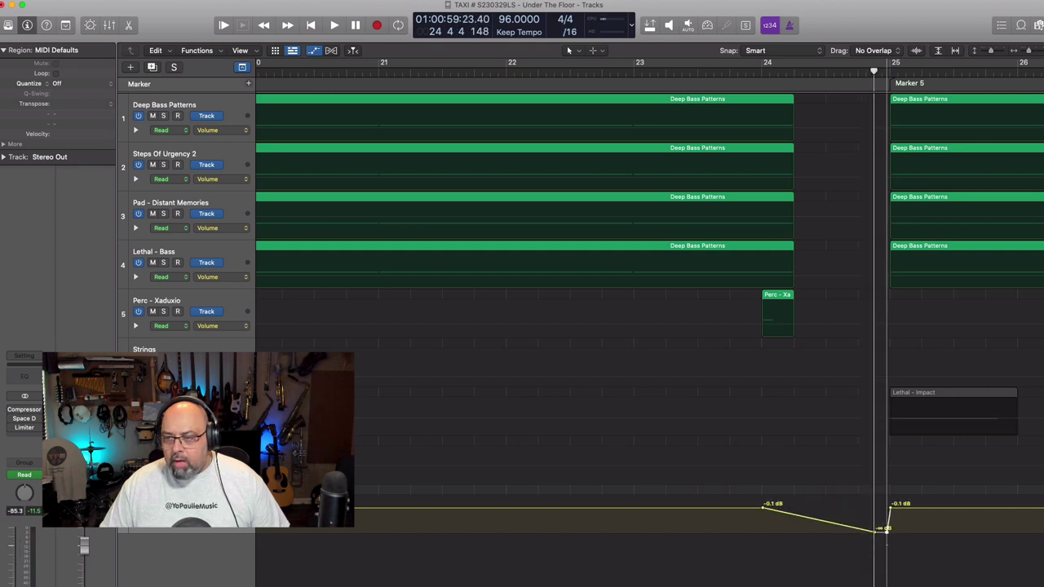
# Move the last -∞ dB volume point onto bar 25 so the Stereo Out level jumps straight back to -0.1 dB.
pyautogui.moveTo(1029, 51); pyautogui.dragTo(1033, 50)
pyautogui.hscroll(5, 585, 535)
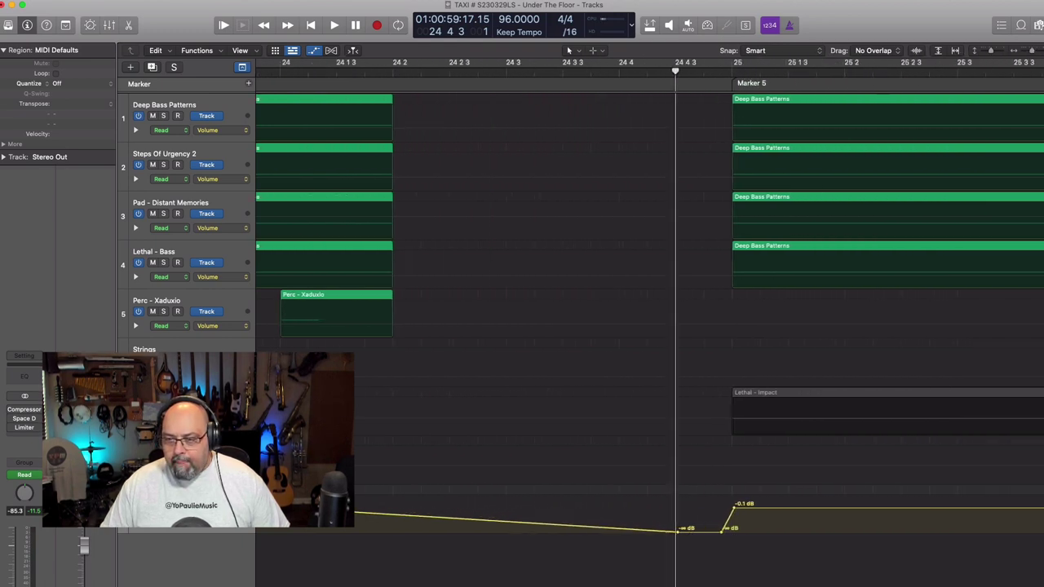
pyautogui.moveTo(565, 534); pyautogui.dragTo(574, 510)
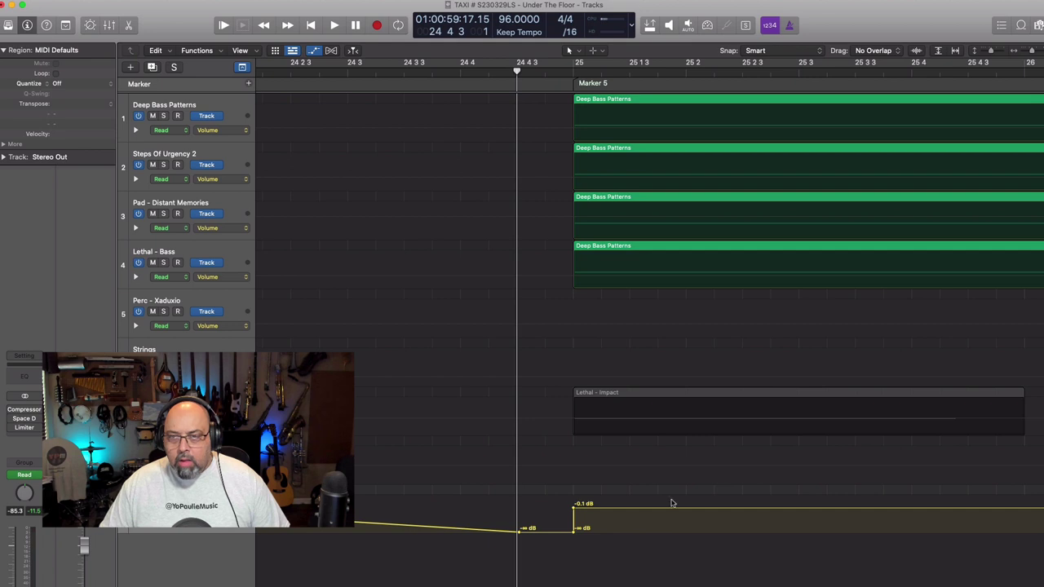
# Fit the whole arrangement in view and play the approach to bar 24.
pyautogui.click(959, 50)
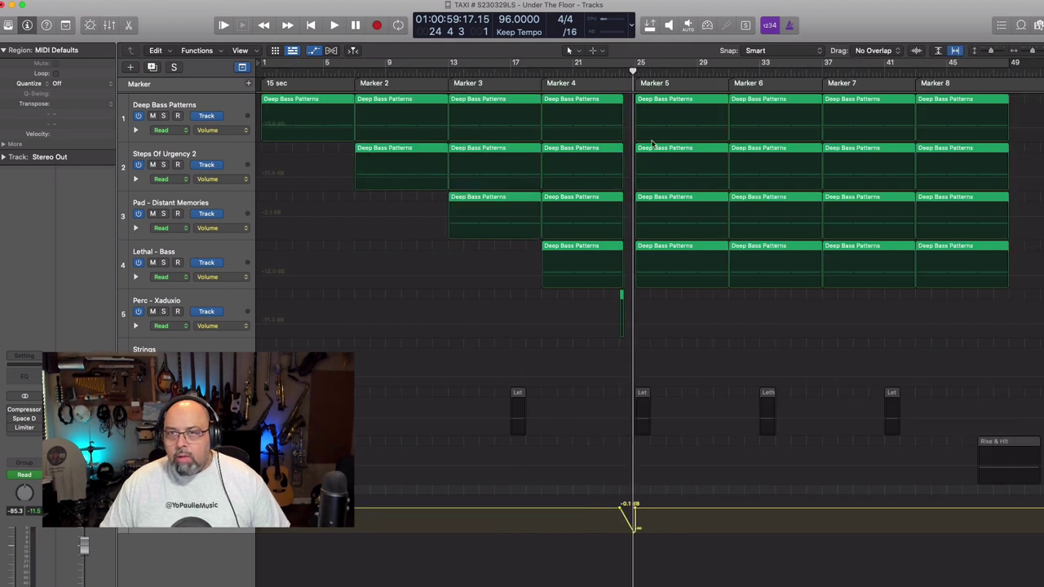
pyautogui.press('space')
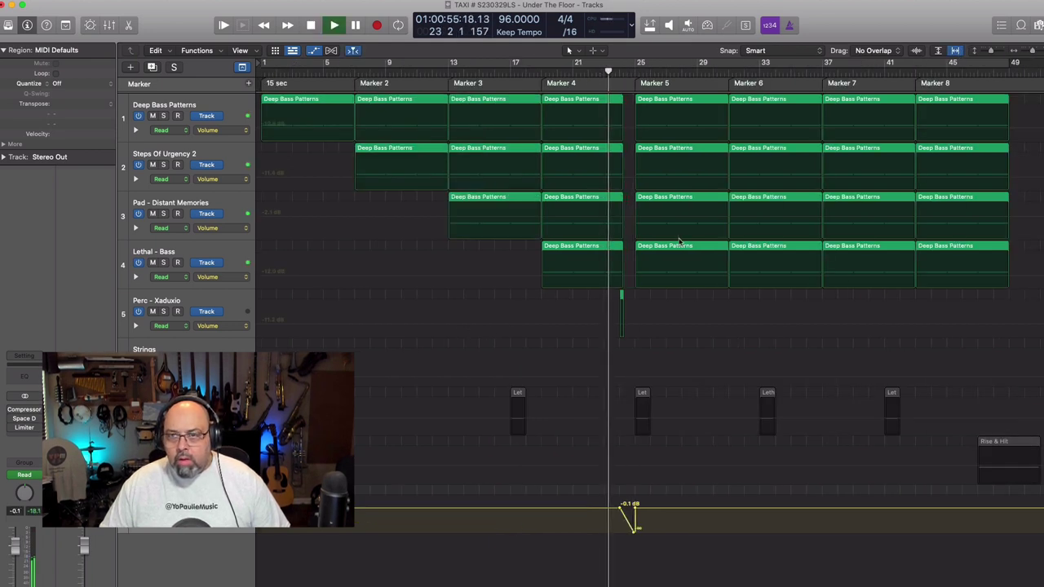
pyautogui.press('space')
# Mute the four Marker 5 regions and play the fade-out past bar 25.
pyautogui.moveTo(701, 341)
pyautogui.mouseDown()
pyautogui.moveTo(698, 159)
pyautogui.moveTo(685, 101)
pyautogui.mouseUp()
pyautogui.rightClick(687, 102)
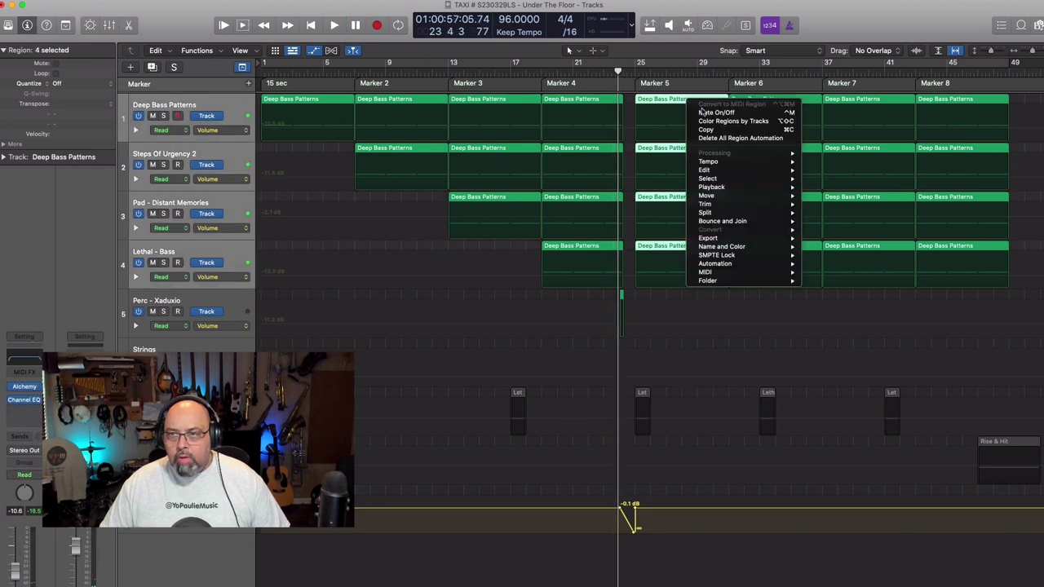
pyautogui.click(702, 110)
pyautogui.press('space')
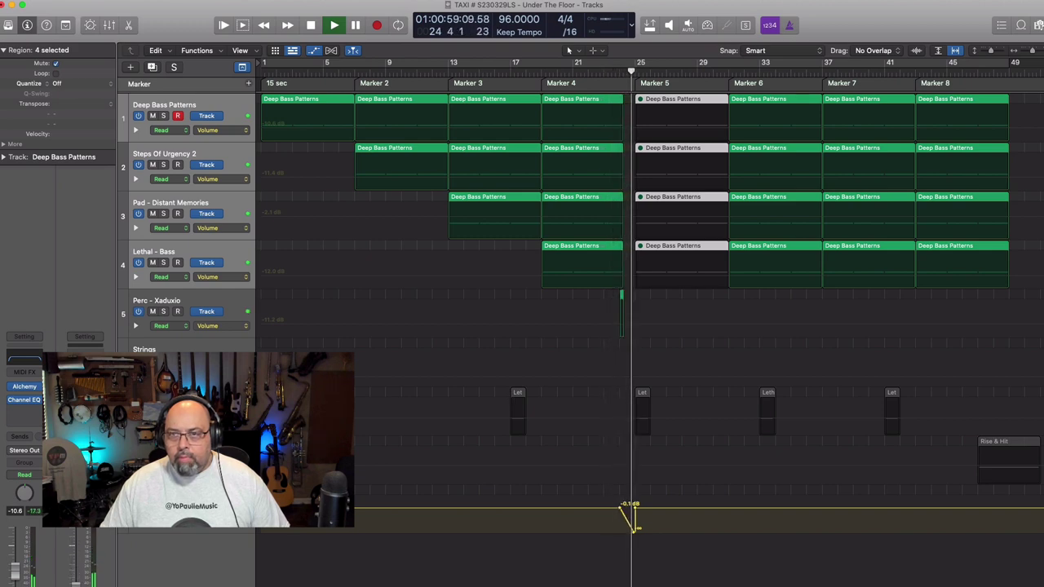
pyautogui.press('space')
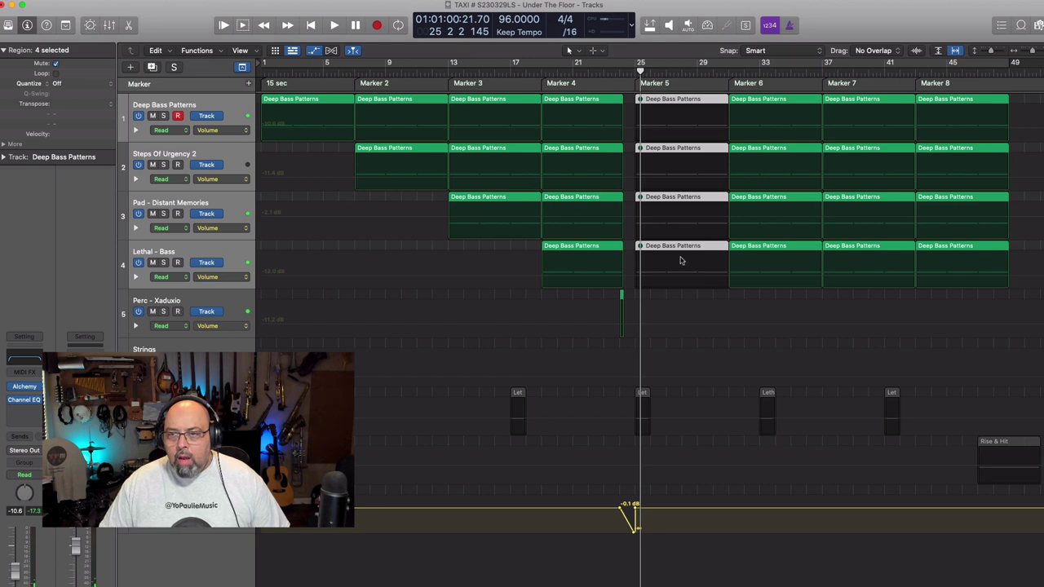
# Unmute the four Marker 5 regions and play the transition through bar 25 with all layers.
pyautogui.rightClick(689, 100)
pyautogui.click(695, 102)
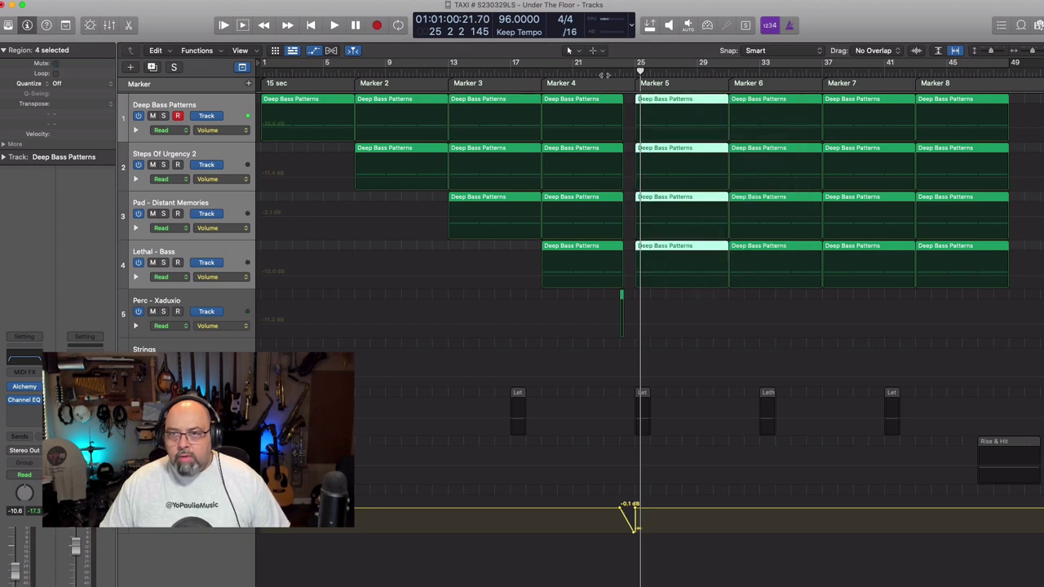
pyautogui.click(604, 76)
pyautogui.press('space')
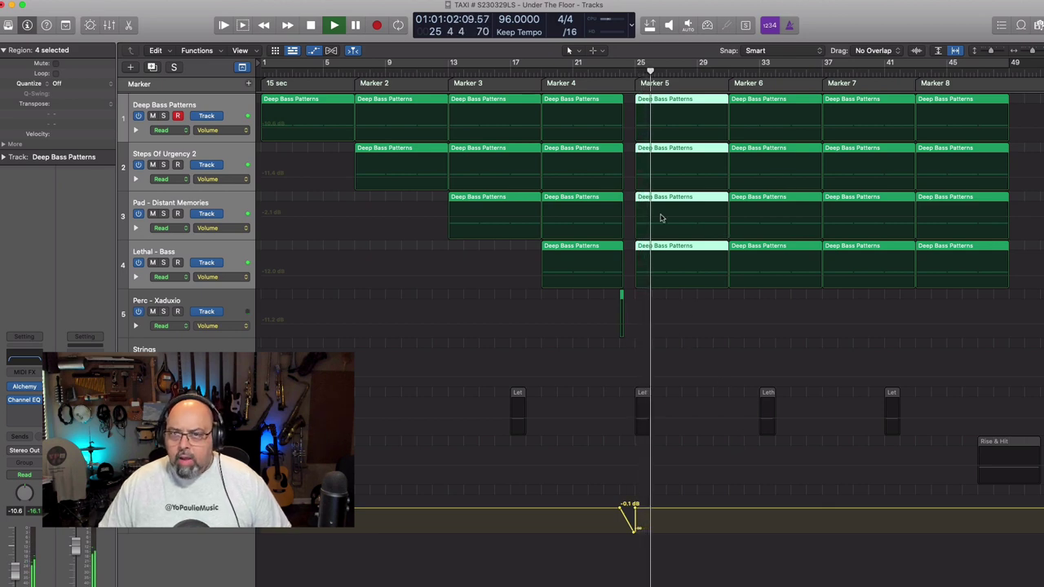
# Play the arrangement from bar 19 into the break at bar 25, and briefly play from bar 13.
pyautogui.press('space')
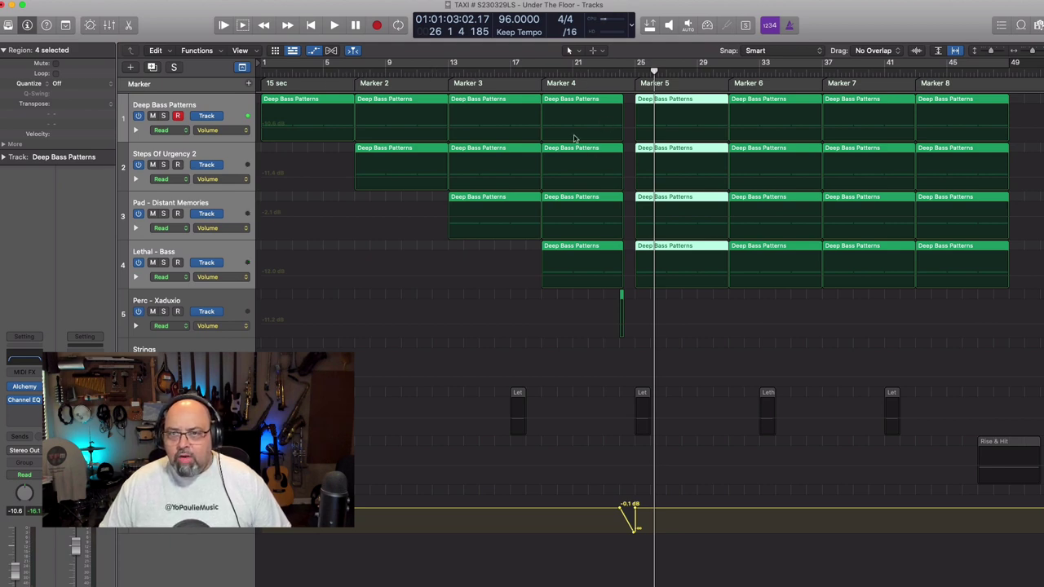
pyautogui.click(542, 73)
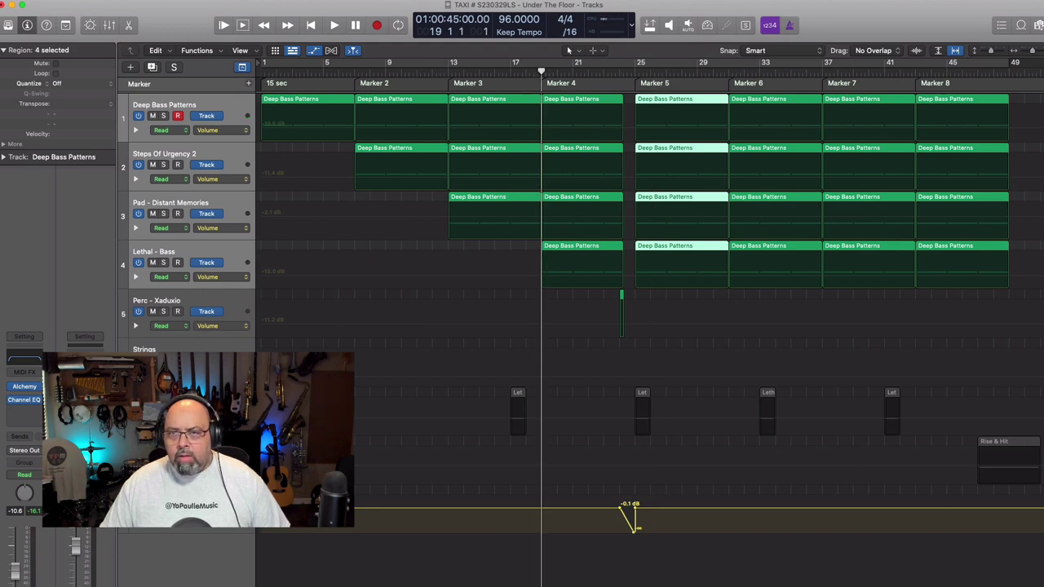
pyautogui.press('space')
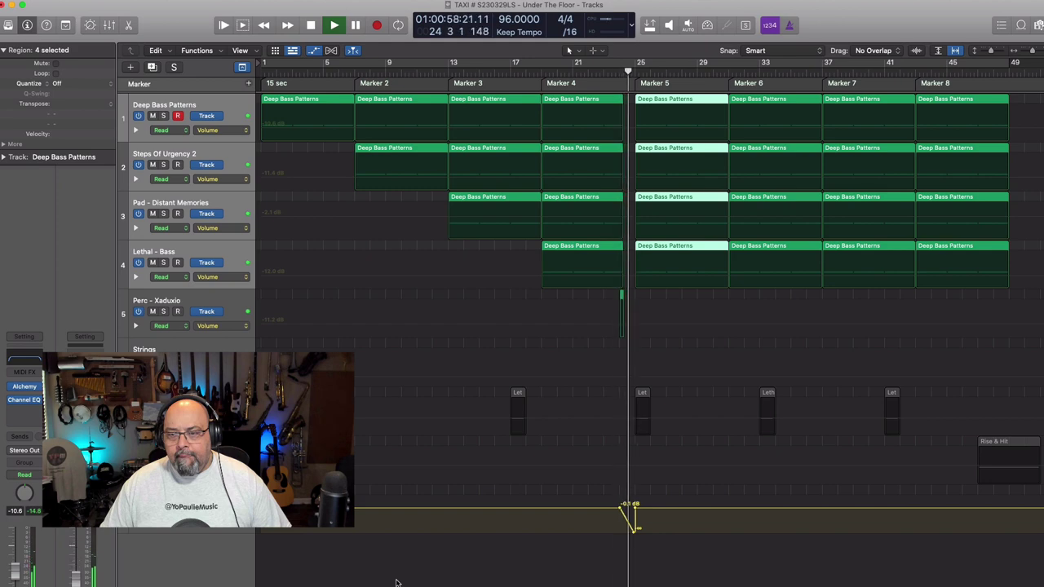
pyautogui.press('space')
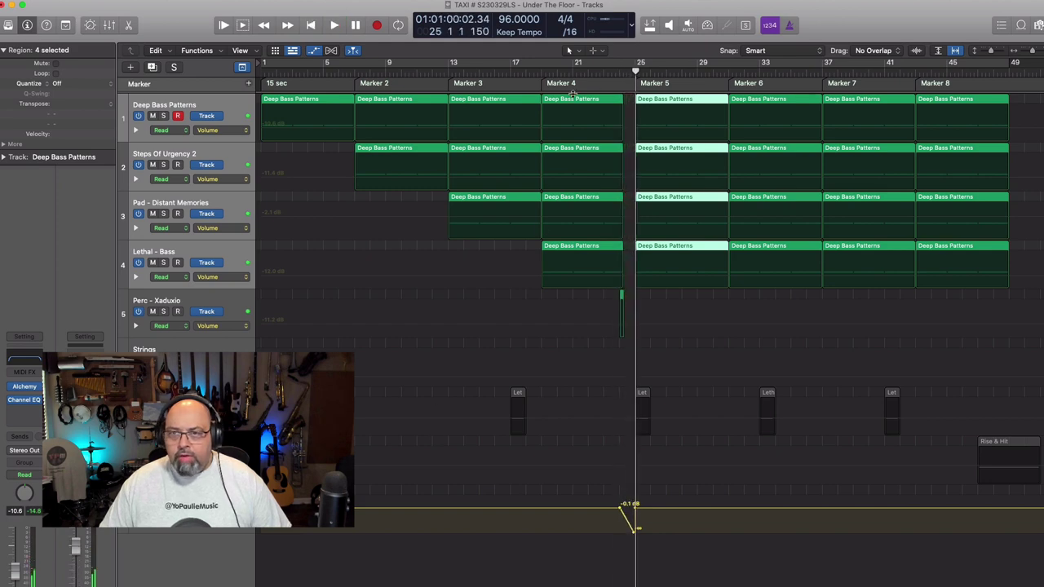
pyautogui.click(448, 72)
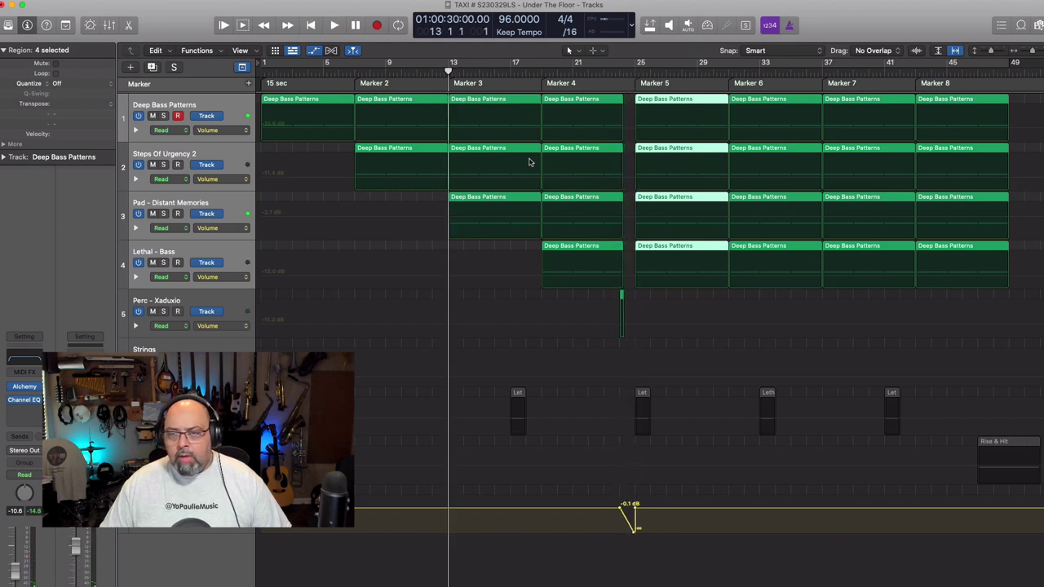
pyautogui.press('space')
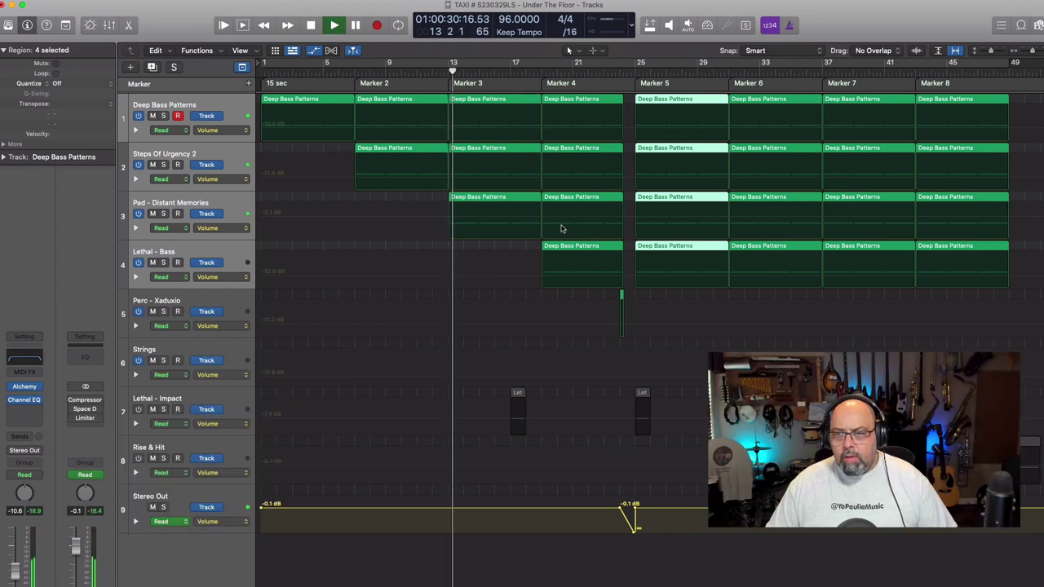
pyautogui.press('space')
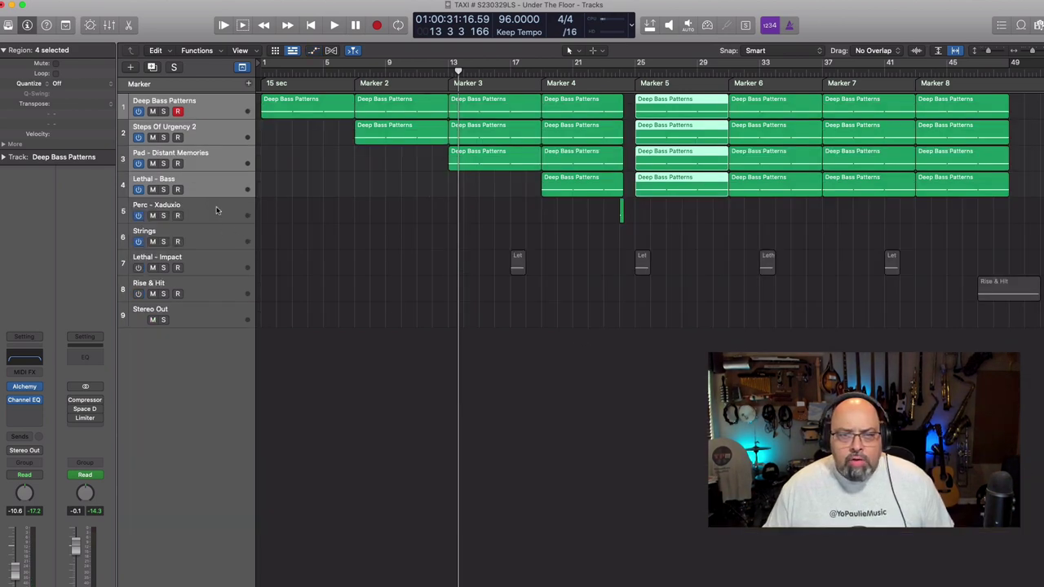
# Add one Kontakt software instrument track below Deep Bass Patterns and load The Giant piano from The Giant library.
pyautogui.click(216, 211)
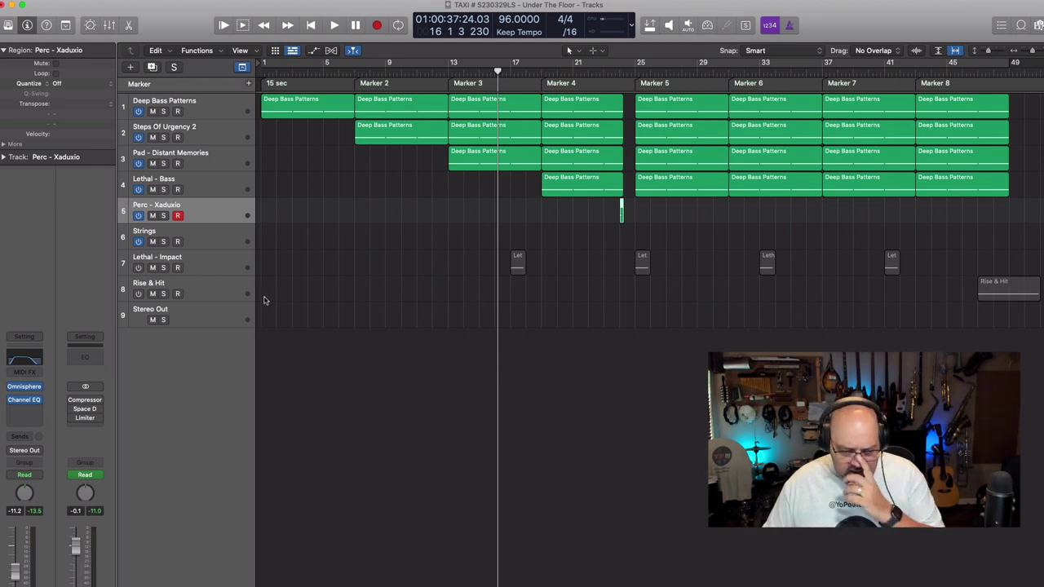
pyautogui.click(215, 104)
pyautogui.press('alt+super+n')
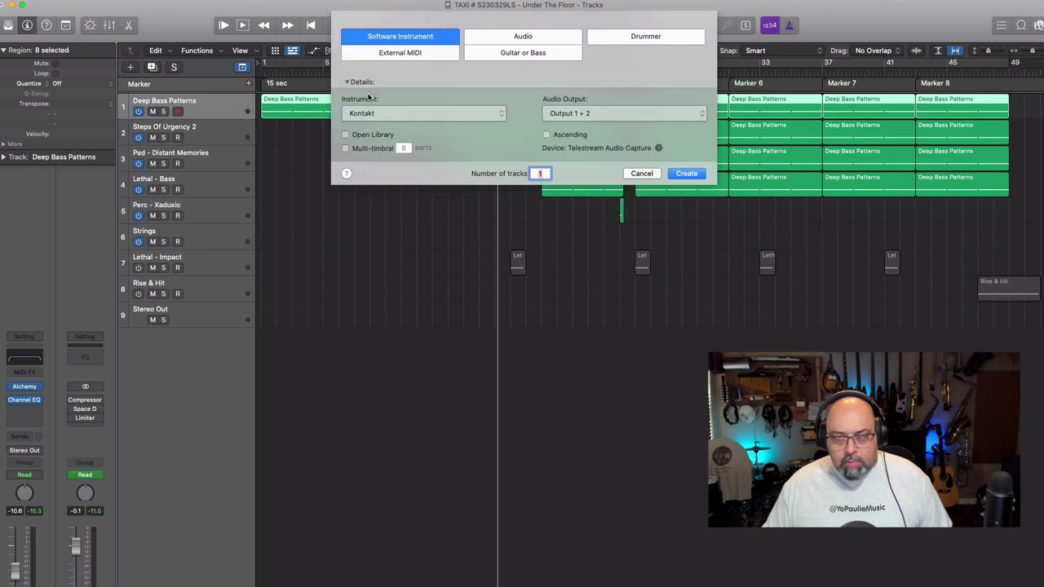
pyautogui.click(688, 174)
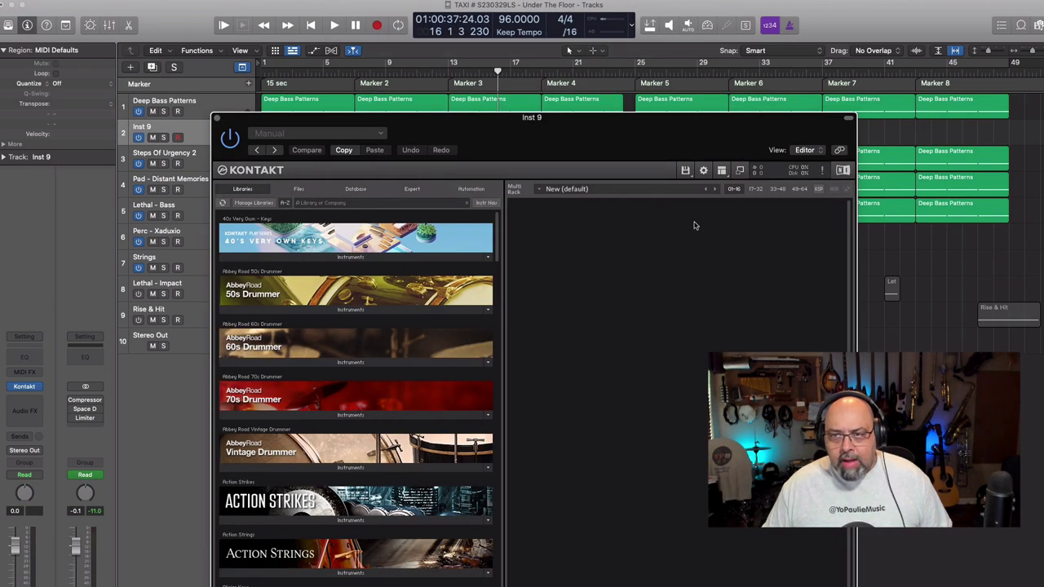
pyautogui.moveTo(652, 143); pyautogui.dragTo(632, 70)
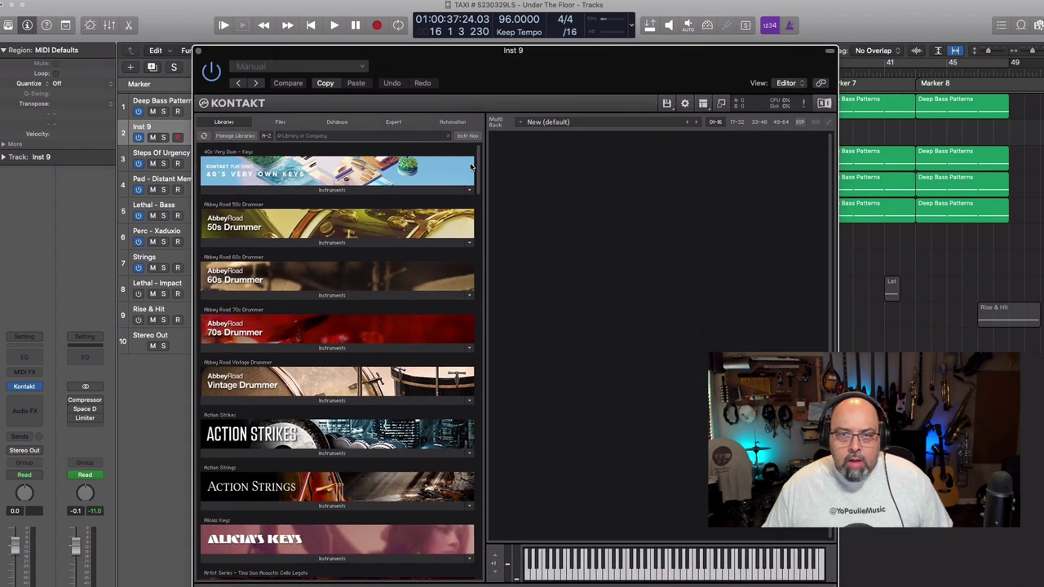
pyautogui.moveTo(478, 167); pyautogui.dragTo(474, 545)
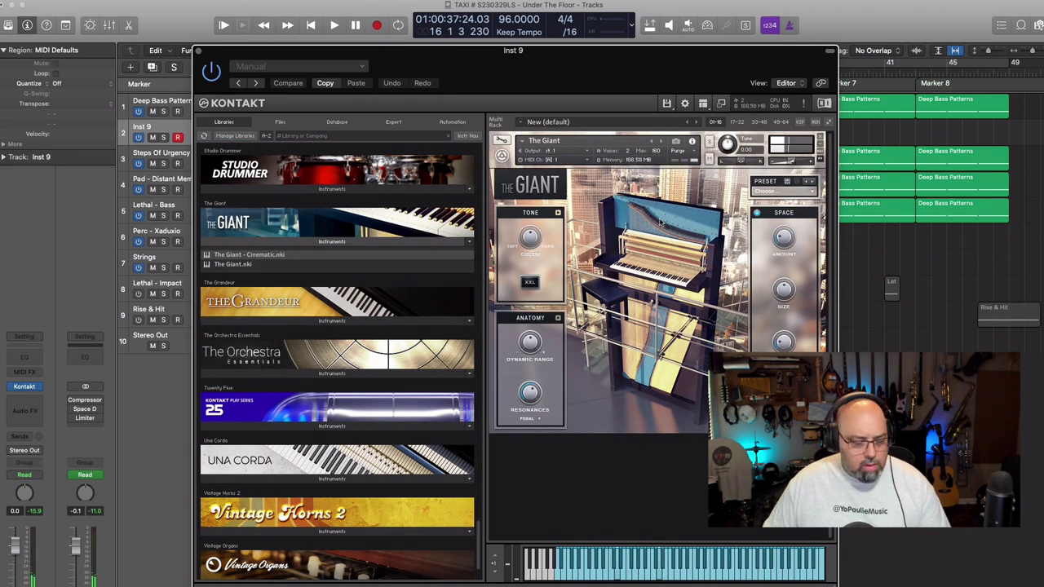
# Record a sparse piano part on the new Kontakt track from bar 5 to bar 13.
pyautogui.press('super+w')
pyautogui.rightClick(377, 84)
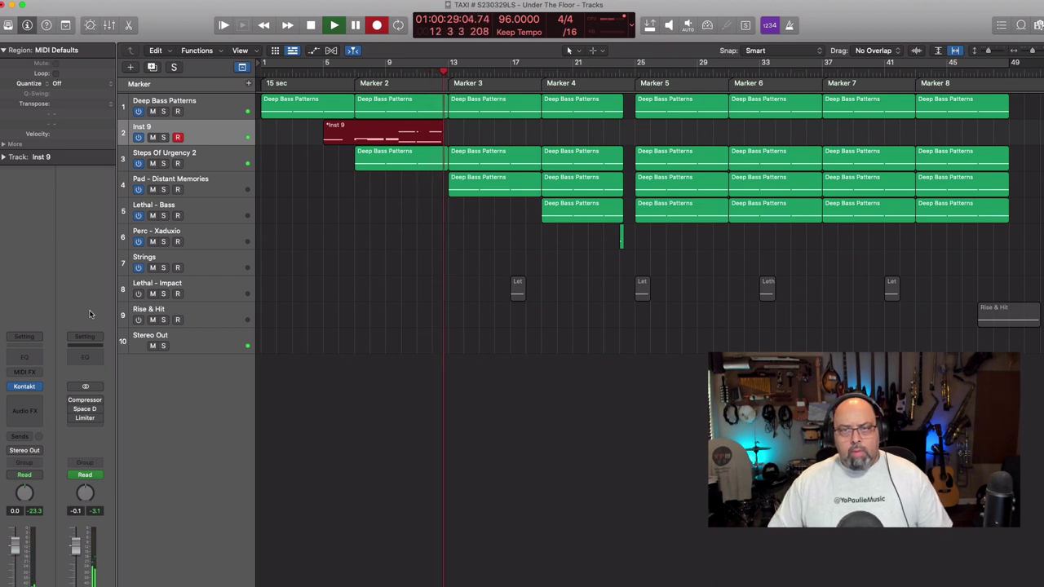
pyautogui.press('space')
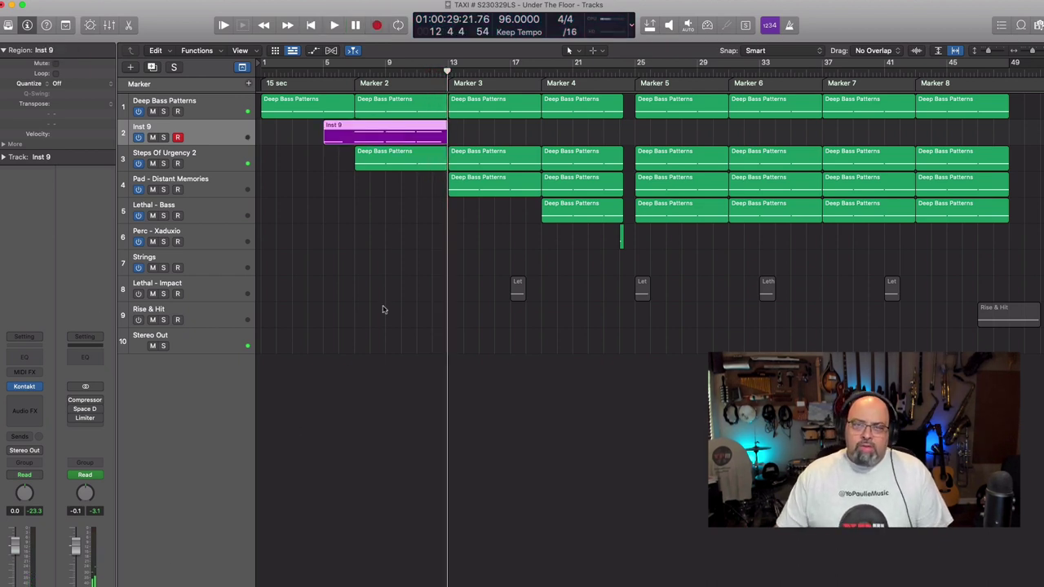
# Quantize all the recorded piano notes to 1/8 notes and play the part from just before bar 5.
pyautogui.doubleClick(397, 133)
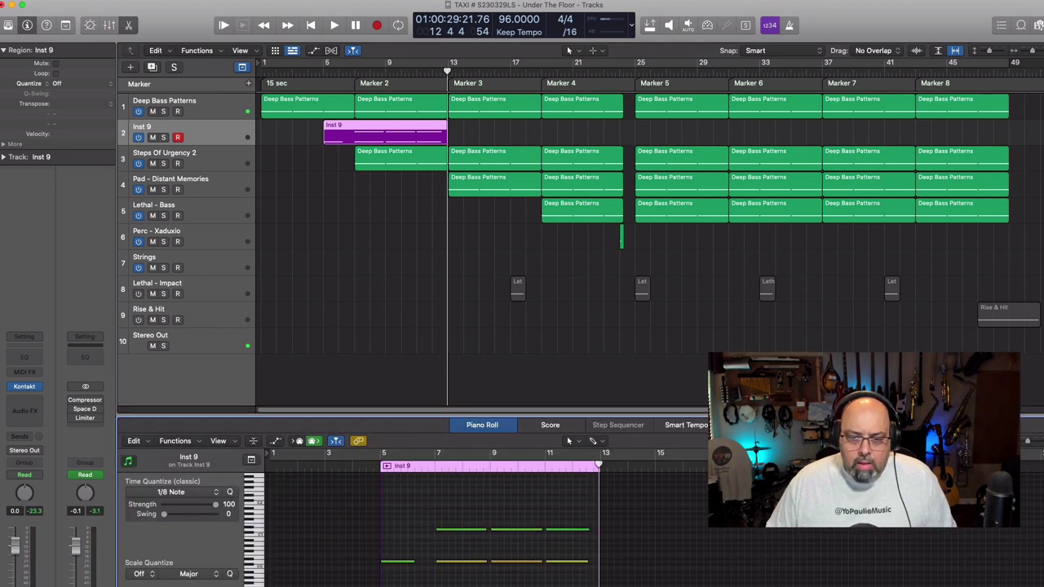
pyautogui.press('super+a')
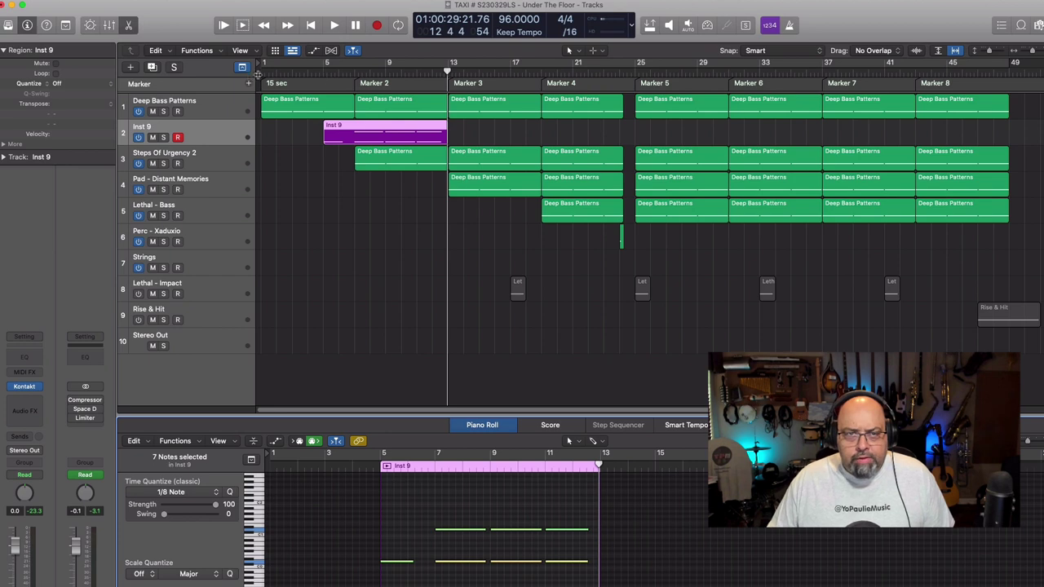
pyautogui.click(317, 75)
pyautogui.press('space')
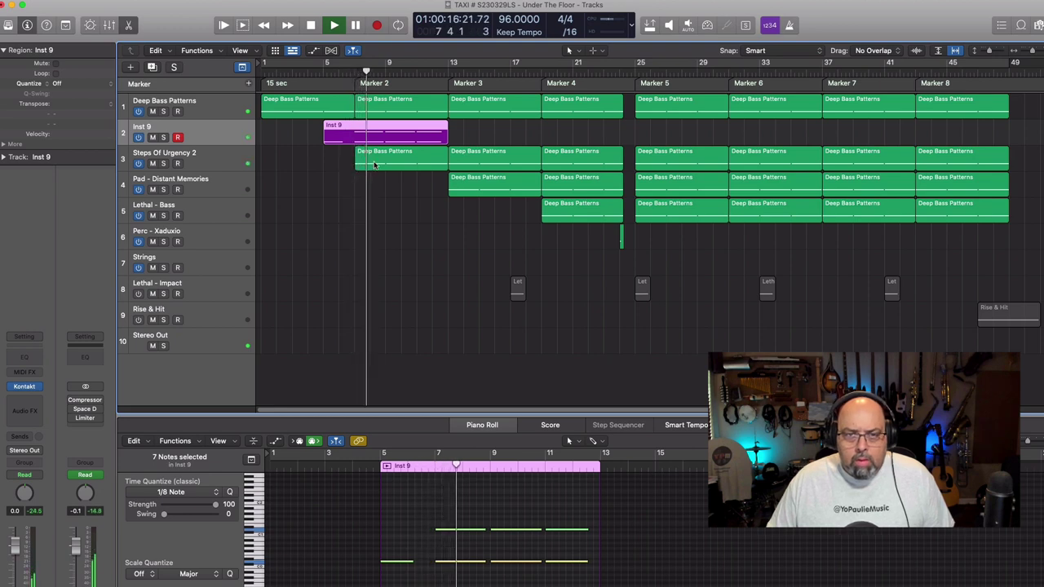
pyautogui.press('space')
# Delete the piano notes between bars 7 and 11 and cut that empty stretch out of the Inst 9 region.
pyautogui.moveTo(443, 496); pyautogui.dragTo(530, 571)
pyautogui.press('Delete')
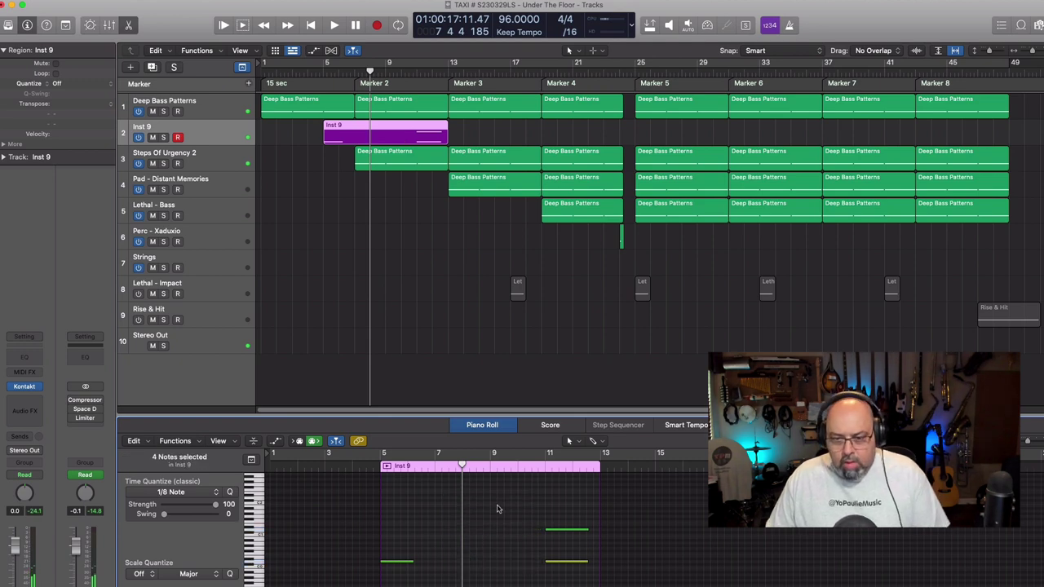
pyautogui.click(354, 71)
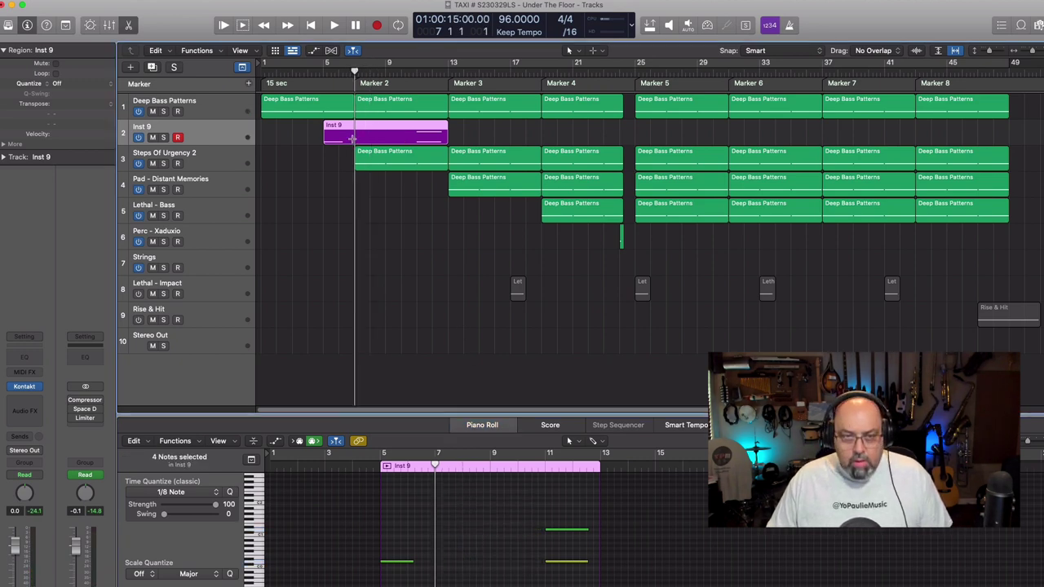
pyautogui.click(353, 138)
pyautogui.moveTo(357, 140); pyautogui.dragTo(417, 138)
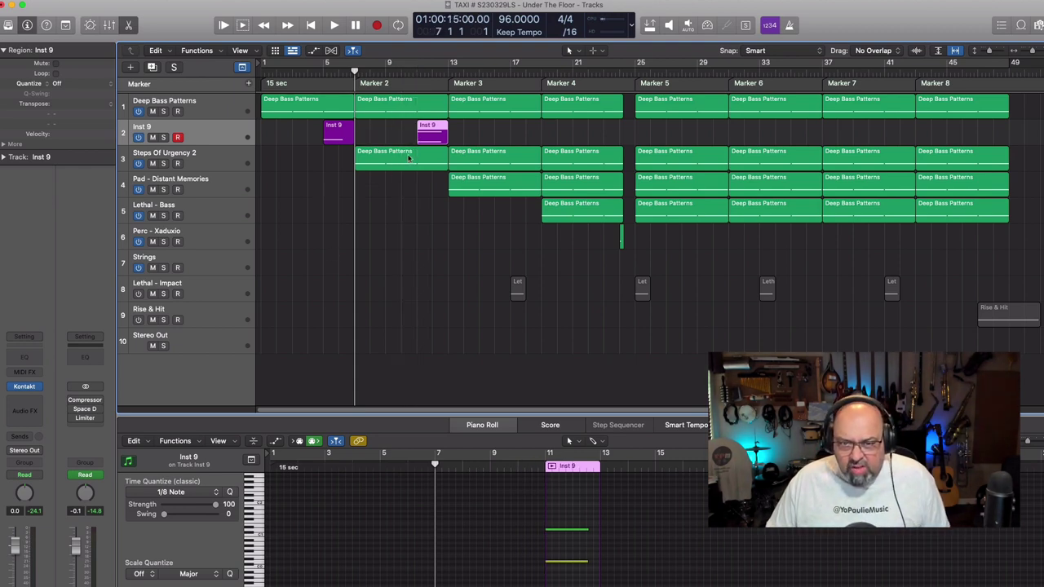
# Copy the bar 11 piano region to bars 17 and 23, name the track Piano, and play into bar 25.
pyautogui.moveTo(434, 133); pyautogui.dragTo(522, 141)
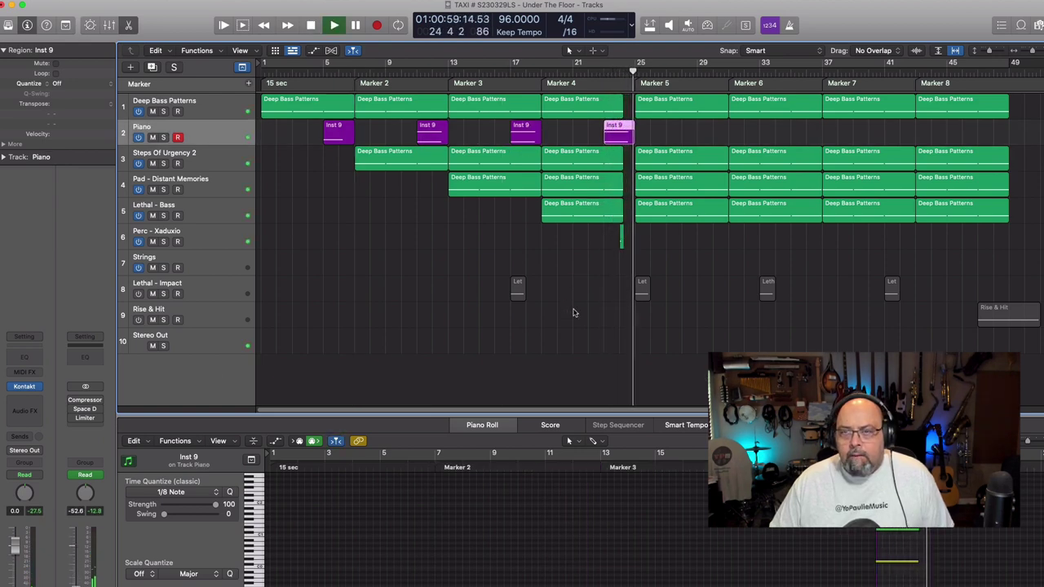
pyautogui.press('space')
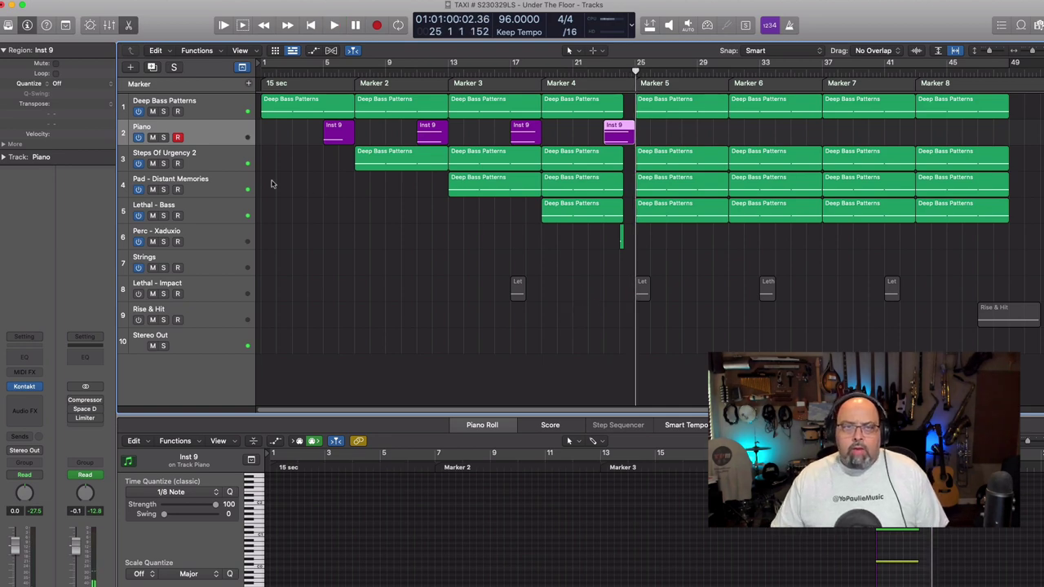
# Add one software instrument track with stereo Alchemy below the Piano track.
pyautogui.click(204, 136)
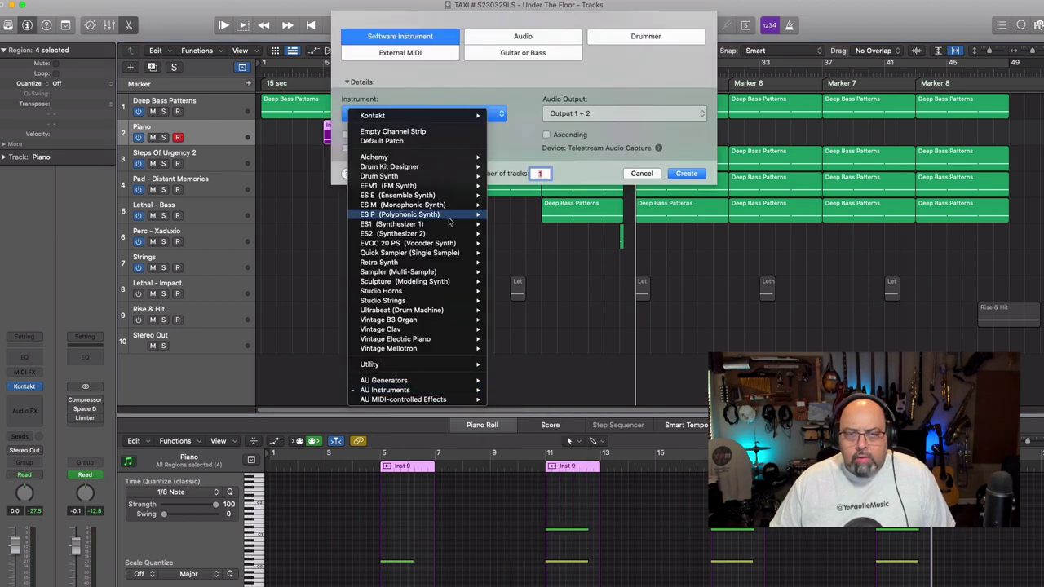
pyautogui.moveTo(454, 159)
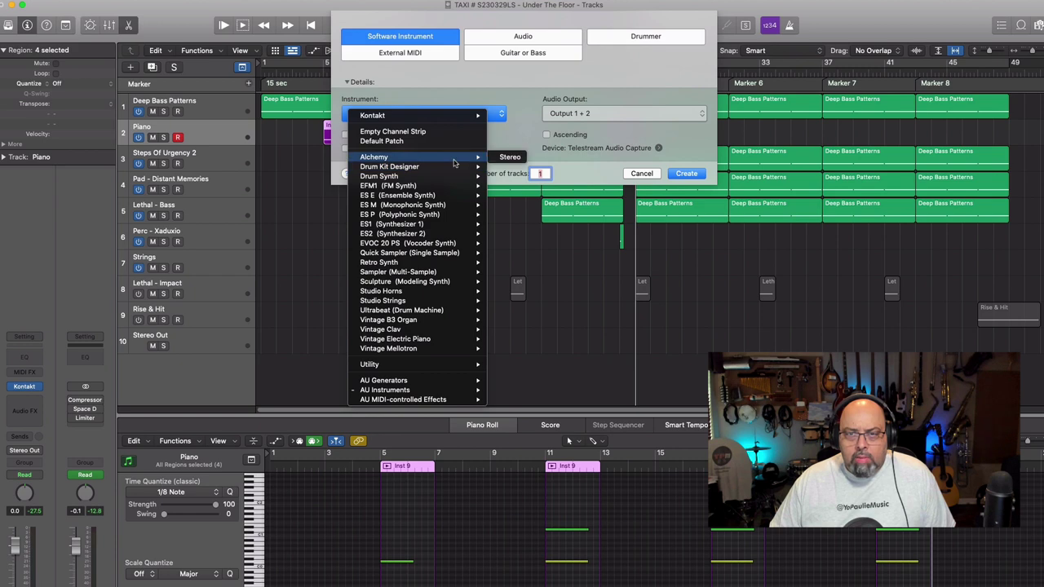
pyautogui.click(511, 157)
pyautogui.click(685, 174)
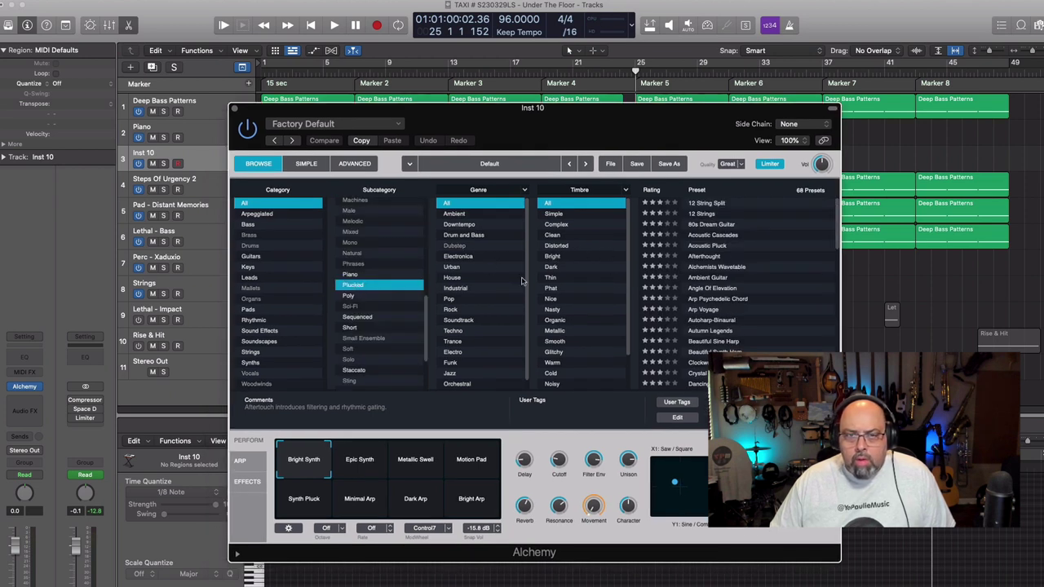
# Filter the Alchemy presets to Plucked sounds in the Ambient genre and load the Ambient Guitar preset.
pyautogui.click(470, 214)
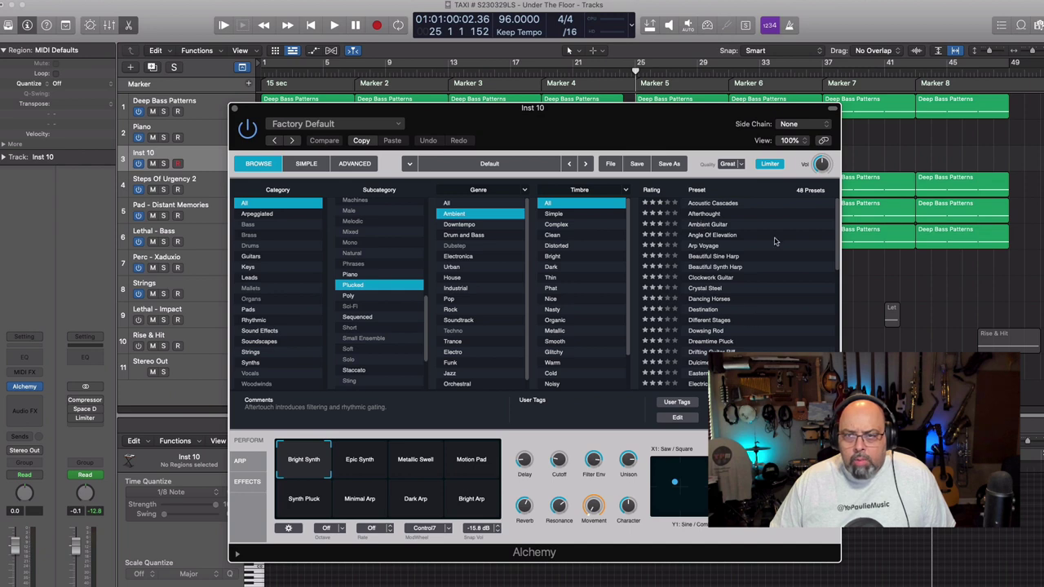
pyautogui.click(711, 214)
pyautogui.click(585, 163)
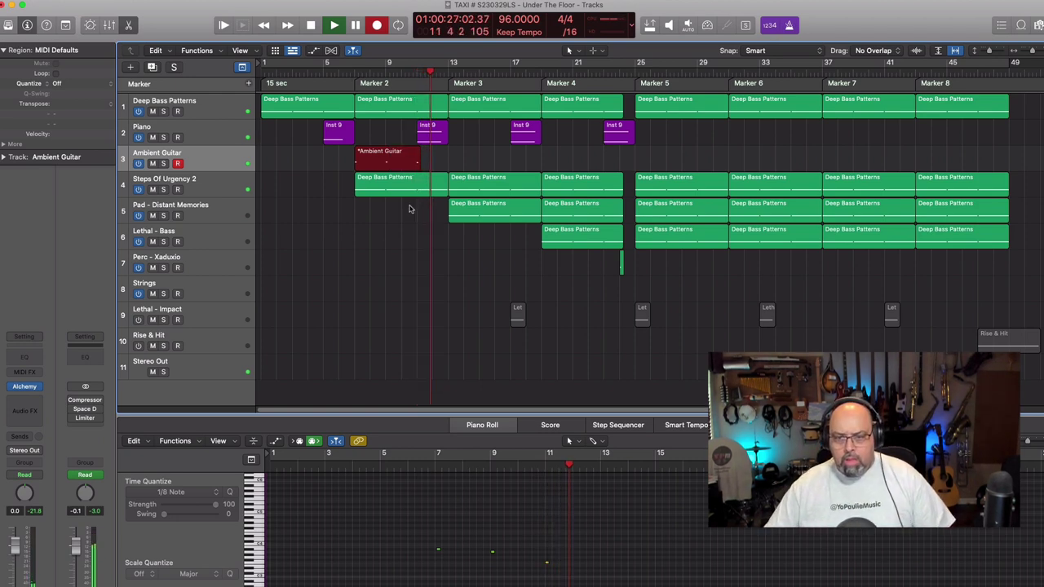
# Record three Ambient Guitar notes from bar 7 to bar 12, quantize them to 1/8 notes, and play from bar 11.
pyautogui.press('space')
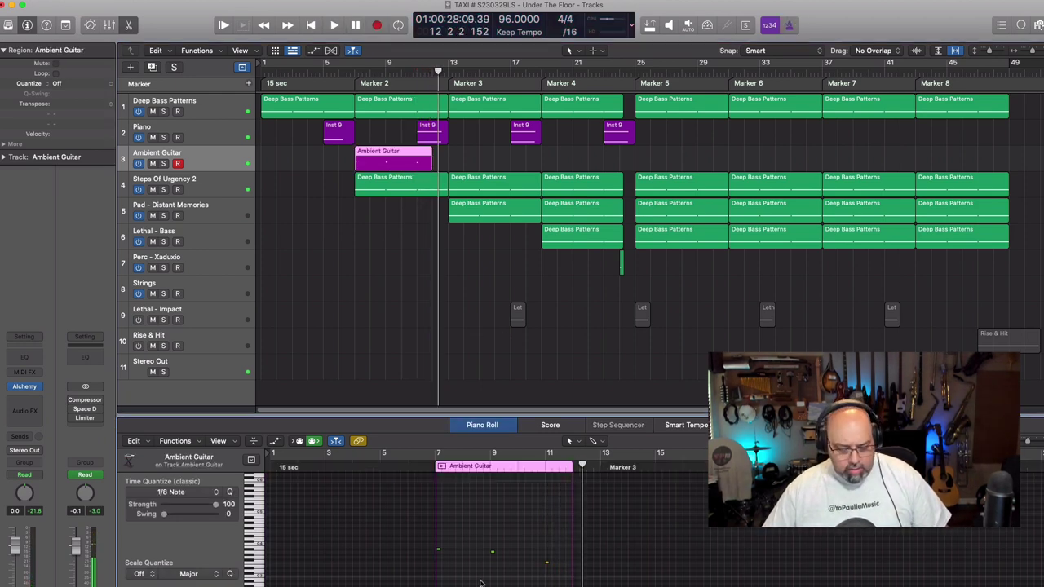
pyautogui.click(418, 74)
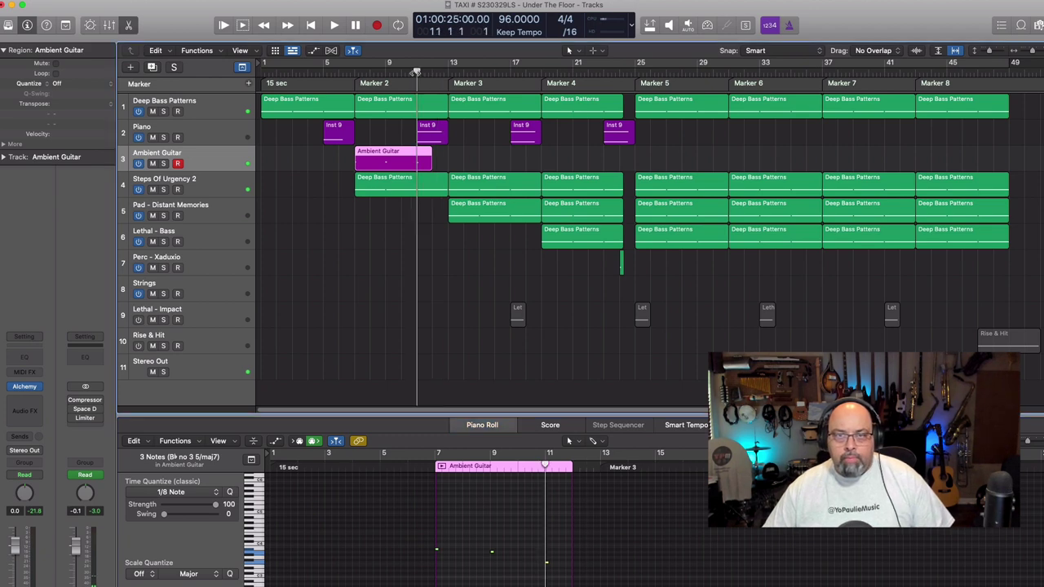
pyautogui.press('space')
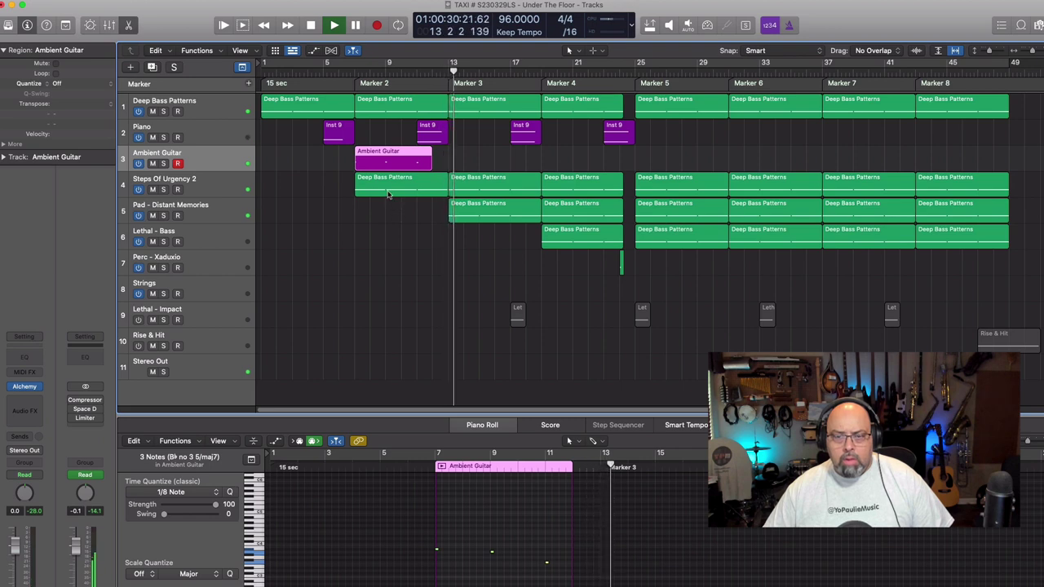
pyautogui.click(389, 315)
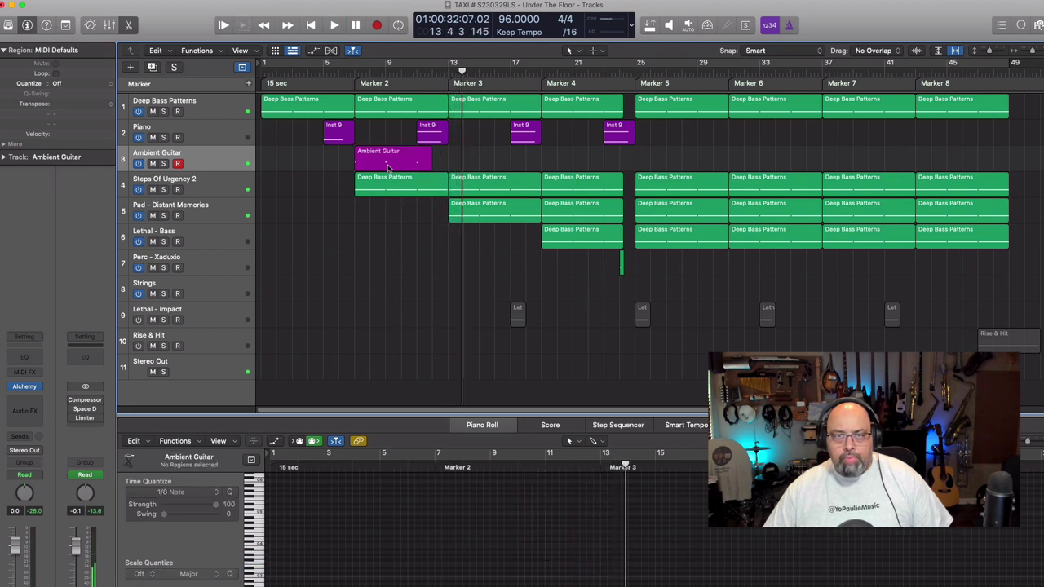
# Repeat the Ambient Guitar region and place the copy at bar 13.
pyautogui.click(387, 166)
pyautogui.press('super+r')
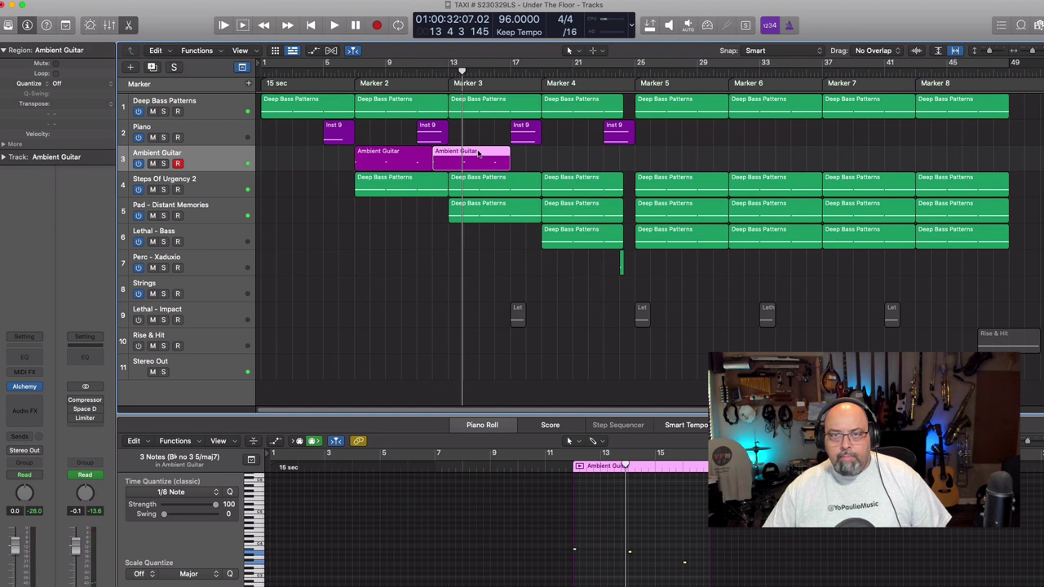
pyautogui.moveTo(479, 155); pyautogui.dragTo(494, 159)
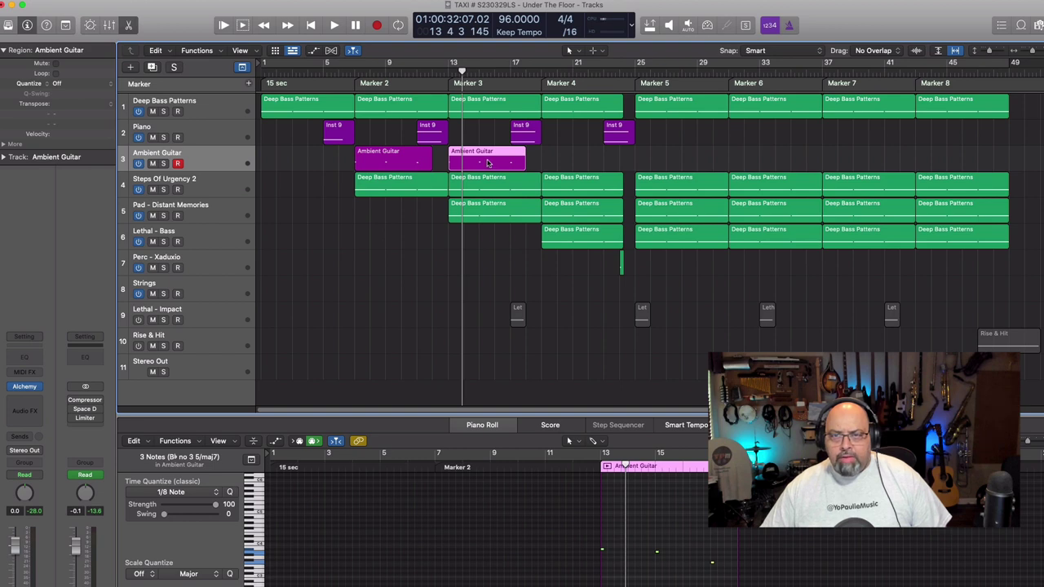
pyautogui.moveTo(487, 161); pyautogui.dragTo(586, 162)
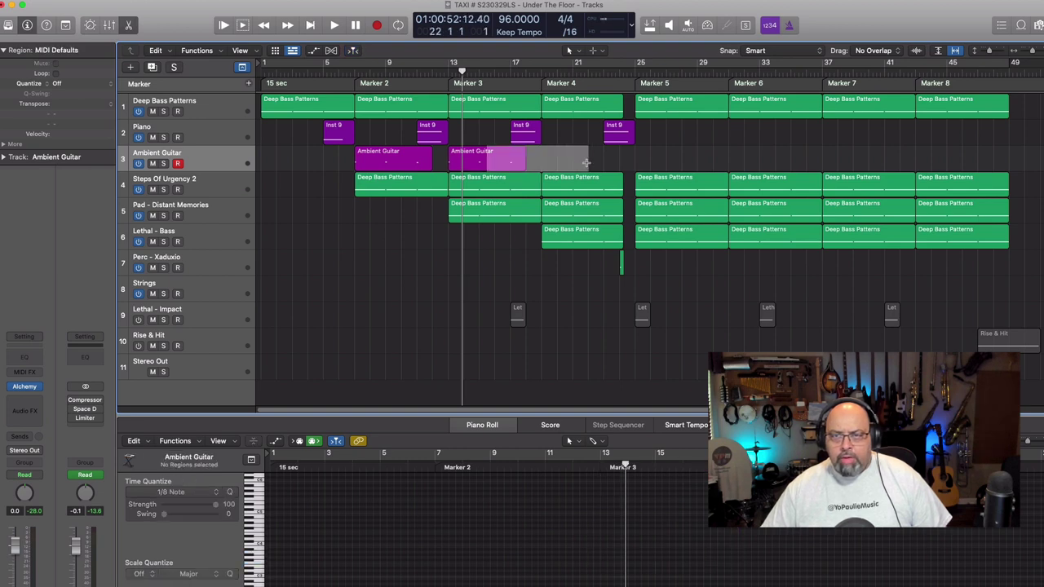
pyautogui.click(582, 162)
pyautogui.press('super+z')
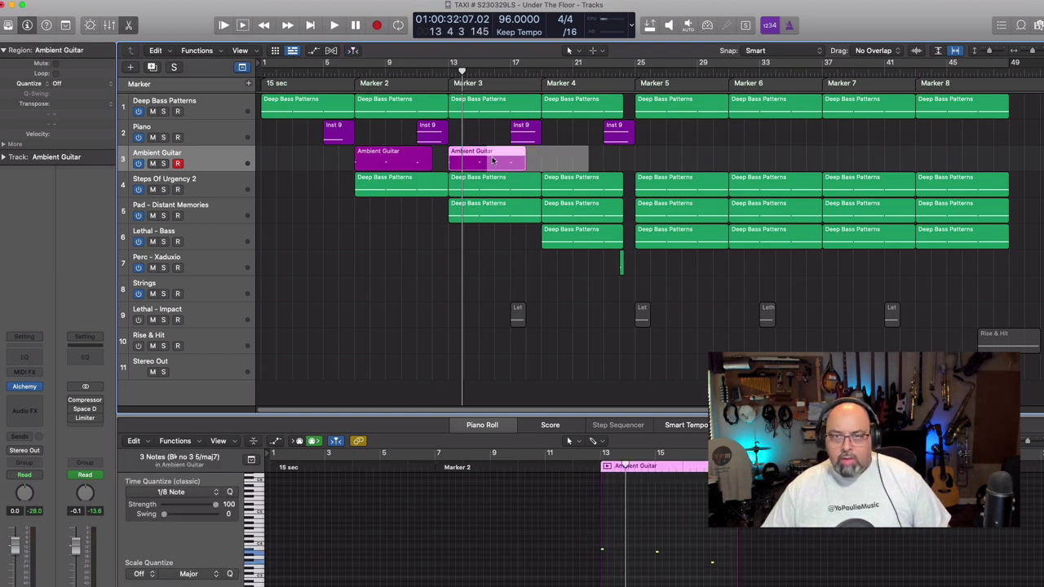
# Copy the Ambient Guitar region to bar 19 and play the guitar part from bar 13.
pyautogui.moveTo(482, 159); pyautogui.dragTo(577, 167)
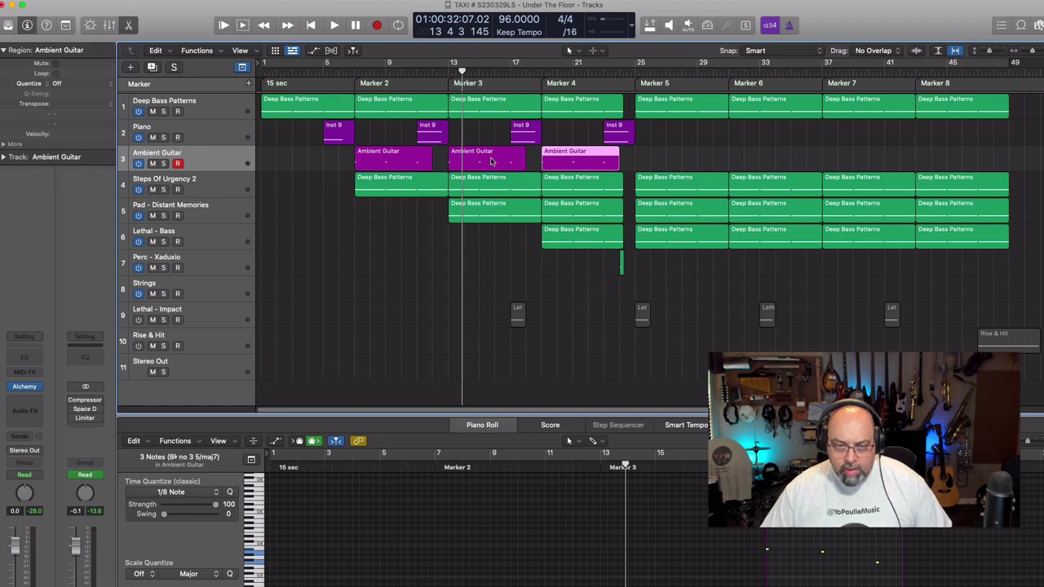
pyautogui.moveTo(491, 160); pyautogui.dragTo(494, 165)
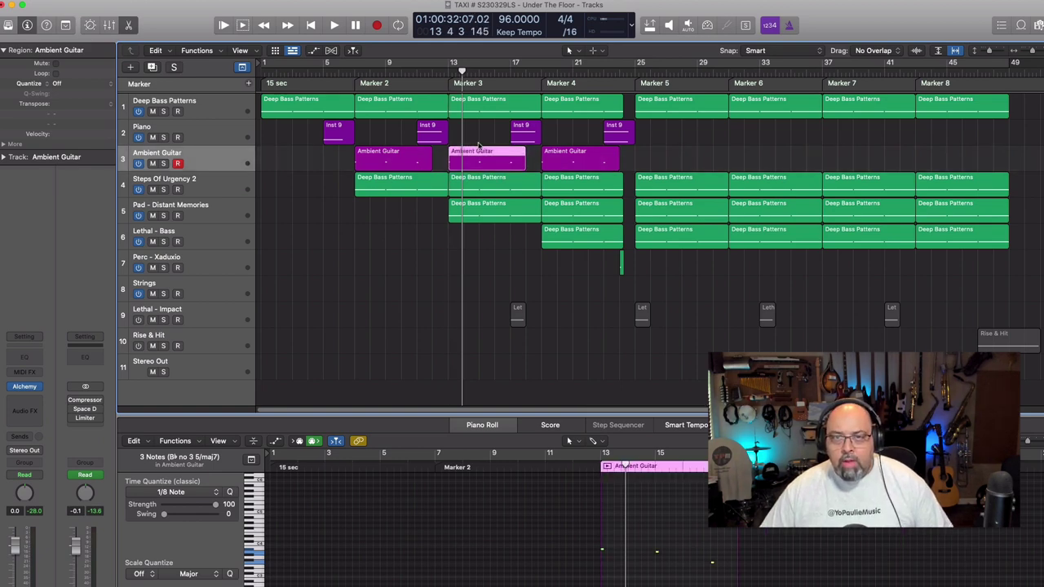
pyautogui.click(414, 287)
pyautogui.press('space')
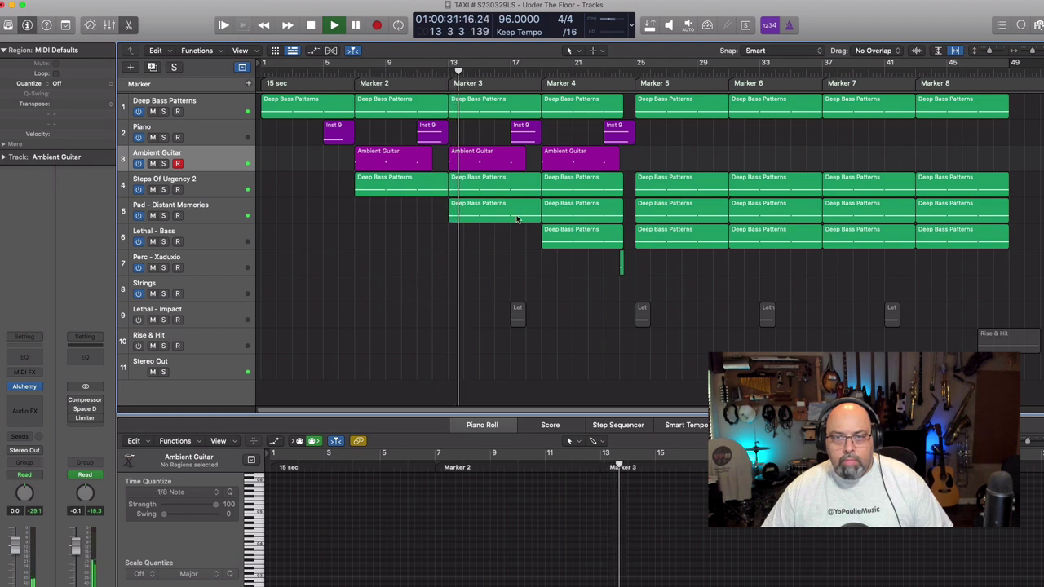
# Raise the pitch of the third note in the Ambient Guitar region at bar 13 and play from bar 7.
pyautogui.click(509, 162)
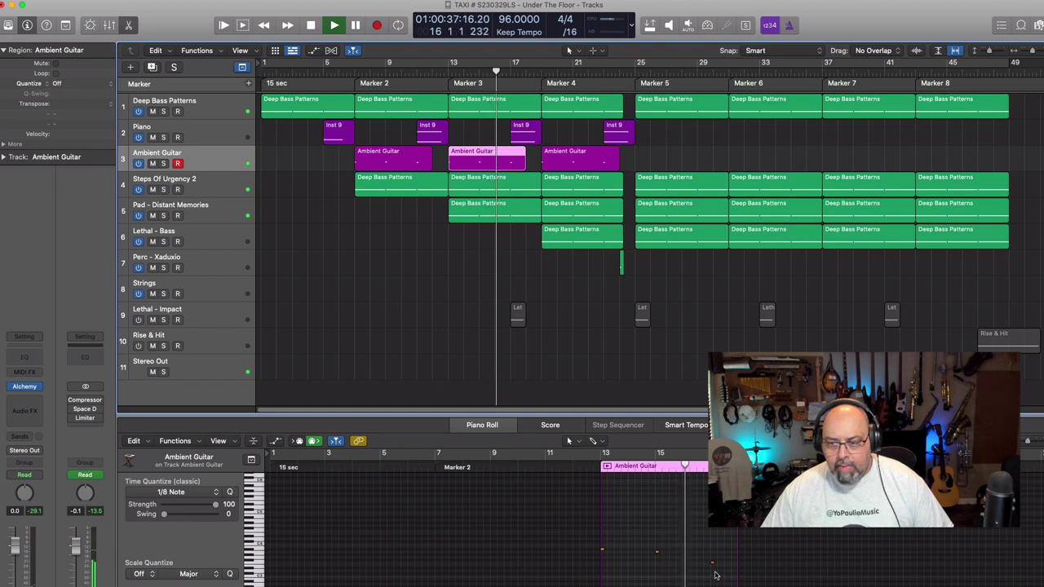
pyautogui.click(711, 545)
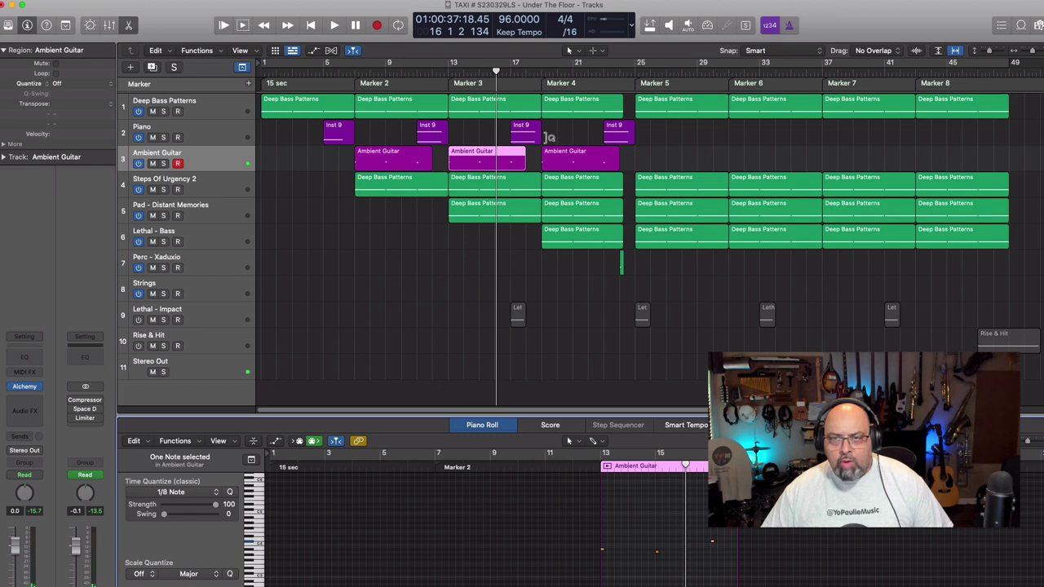
pyautogui.doubleClick(353, 73)
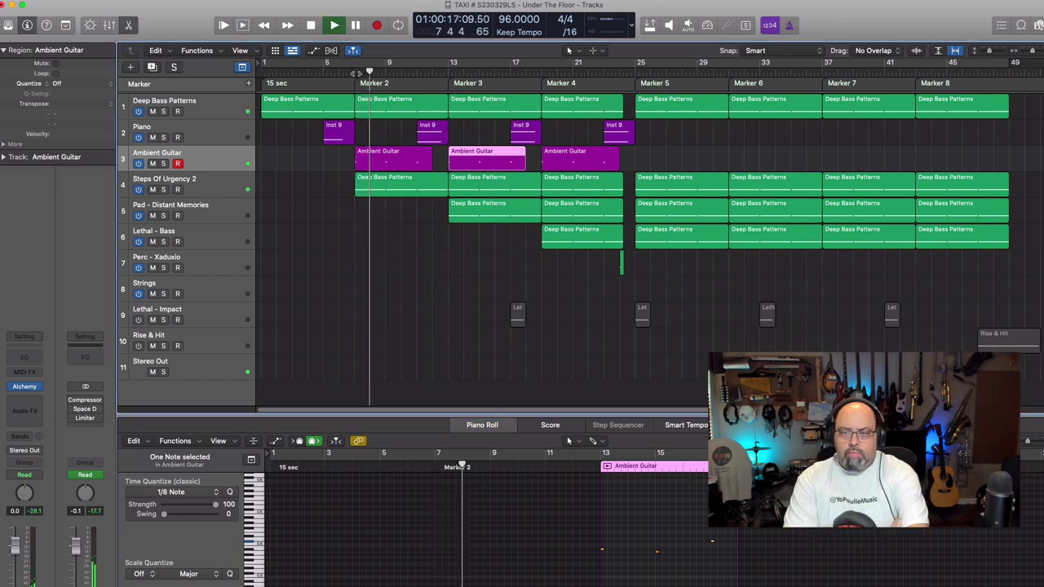
# Select all Ambient Guitar regions and listen to the build again from bar 7 through bar 25.
pyautogui.click(226, 161)
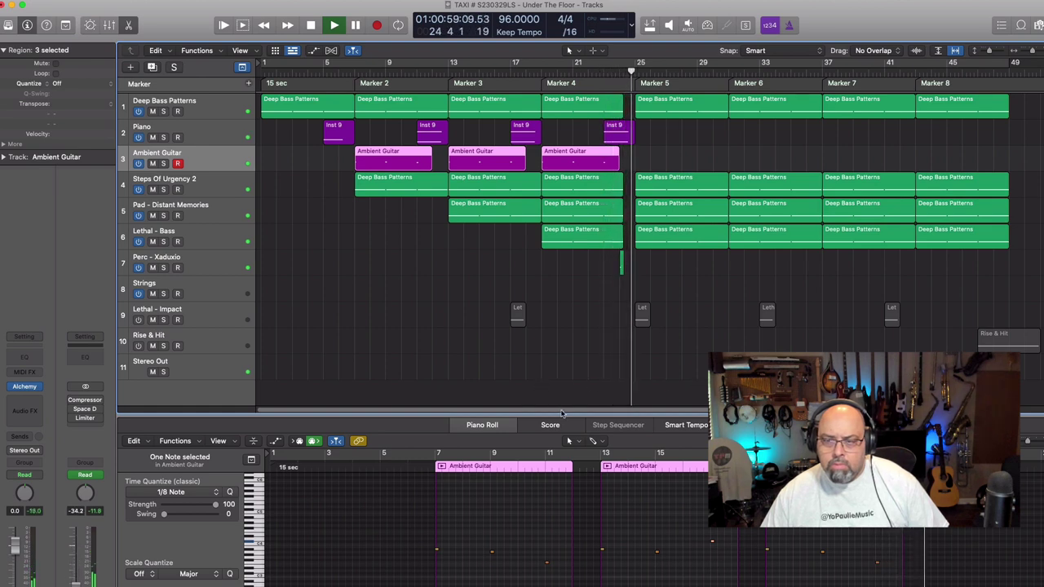
pyautogui.press('space')
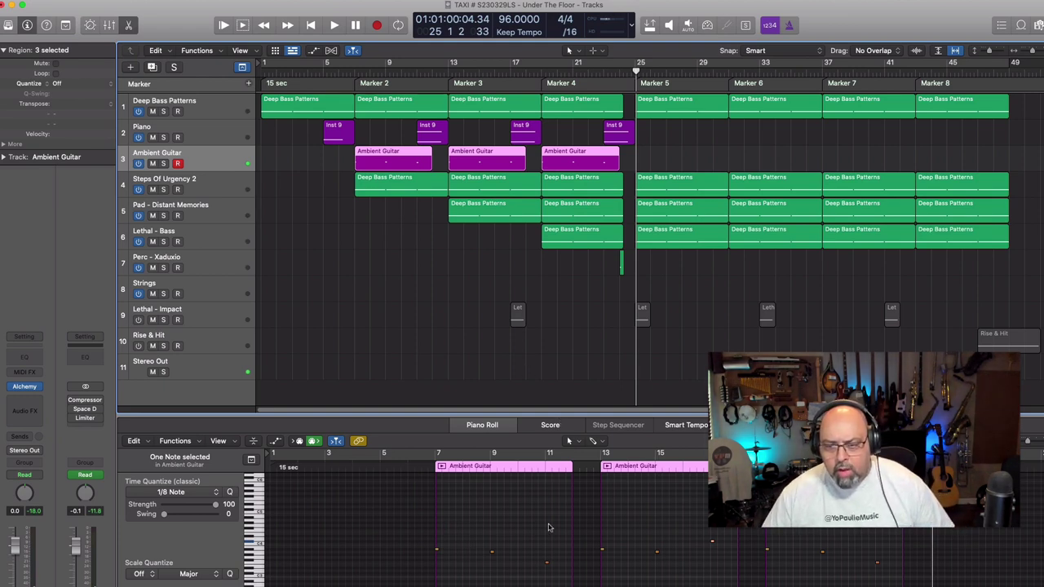
pyautogui.click(583, 541)
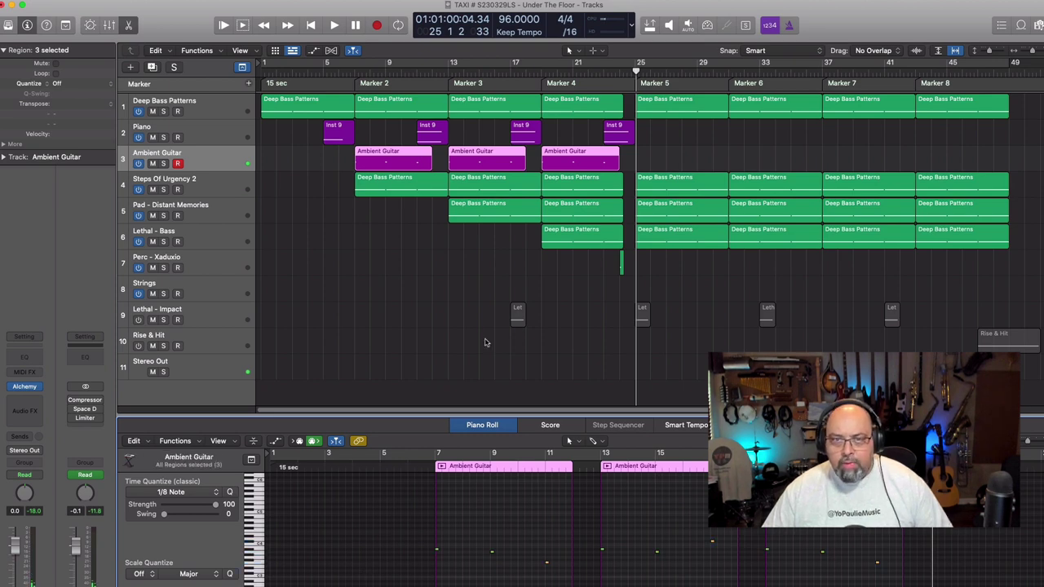
pyautogui.click(354, 71)
pyautogui.press('space')
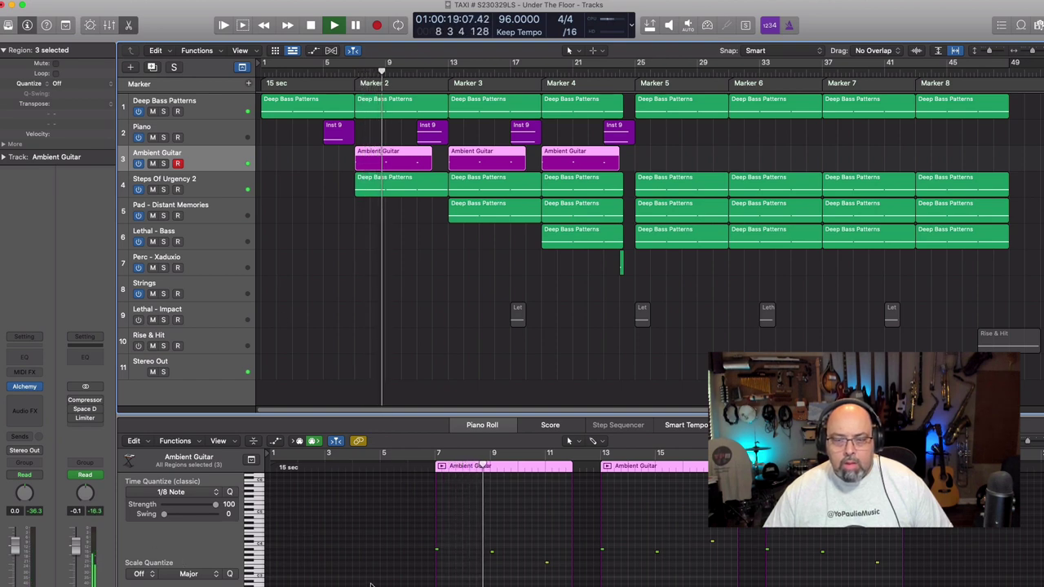
pyautogui.click(477, 579)
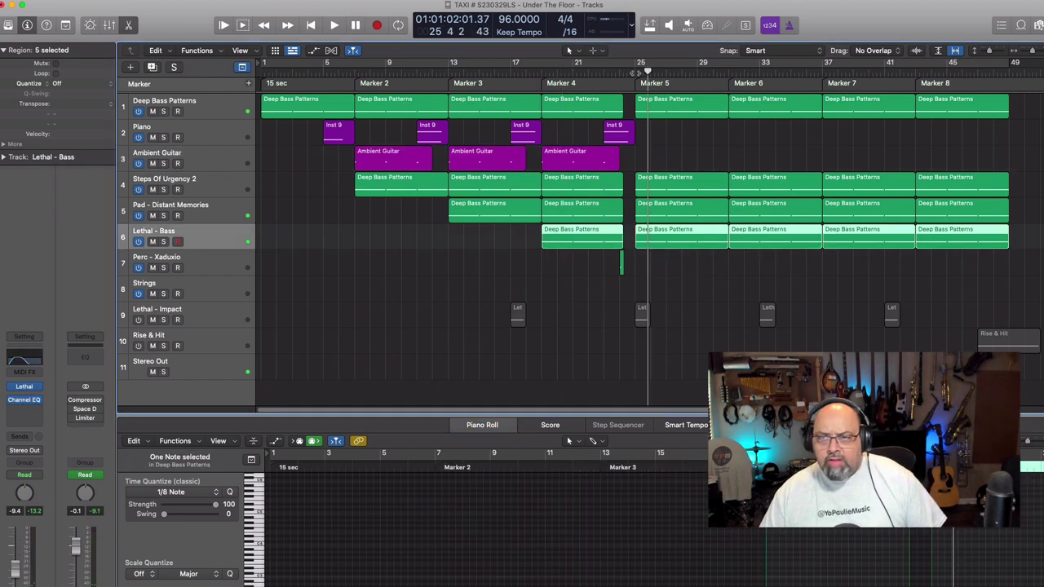
# Record a two-bar Perc - Xaduxio region from bar 25.
pyautogui.press('space')
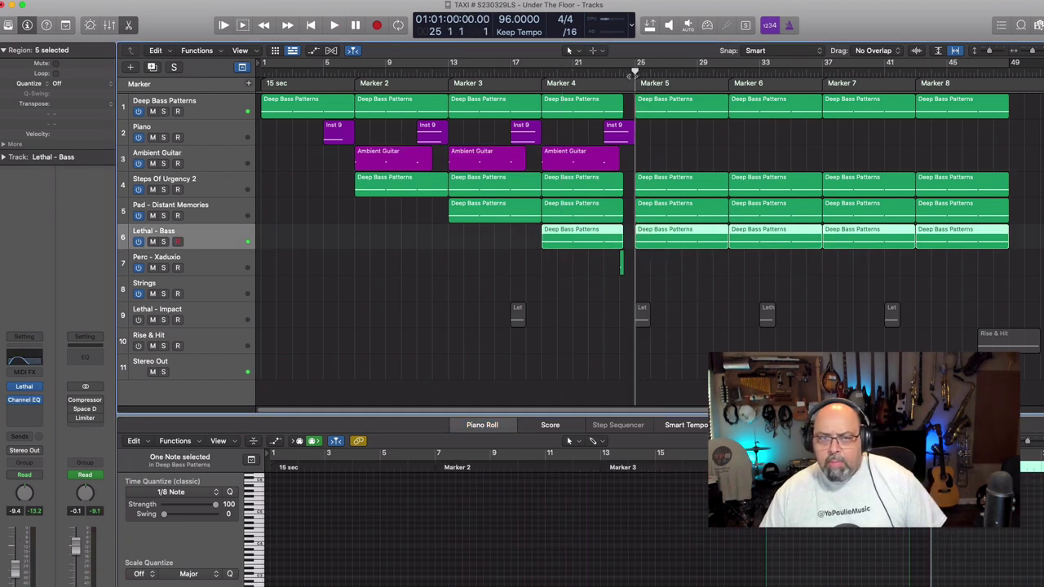
pyautogui.click(196, 261)
pyautogui.press('r')
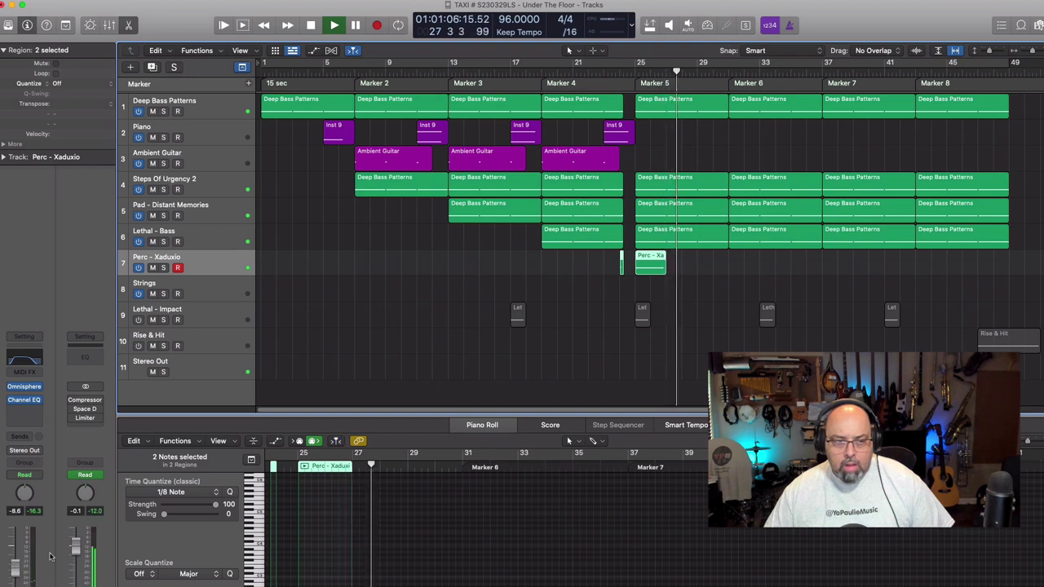
pyautogui.press('space')
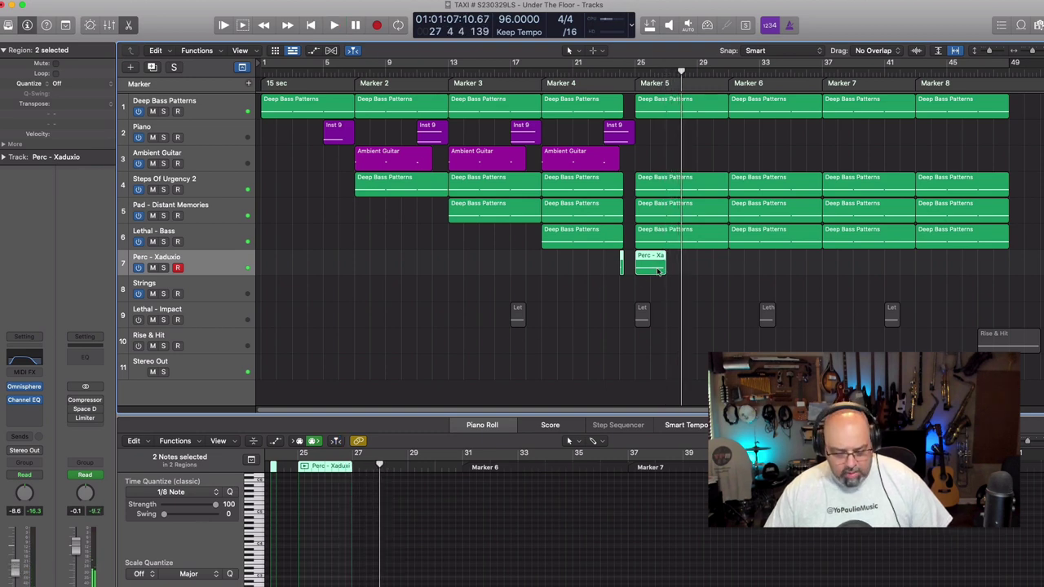
# Repeat the two-bar Perc - Xaduxio region back to back until bar 49.
pyautogui.click(652, 269)
pyautogui.press('super+r')
pyautogui.press('super+r')
pyautogui.press('super+r')
pyautogui.press('super+r')
pyautogui.press('super+r')
pyautogui.press('super+r')
pyautogui.press('super+r')
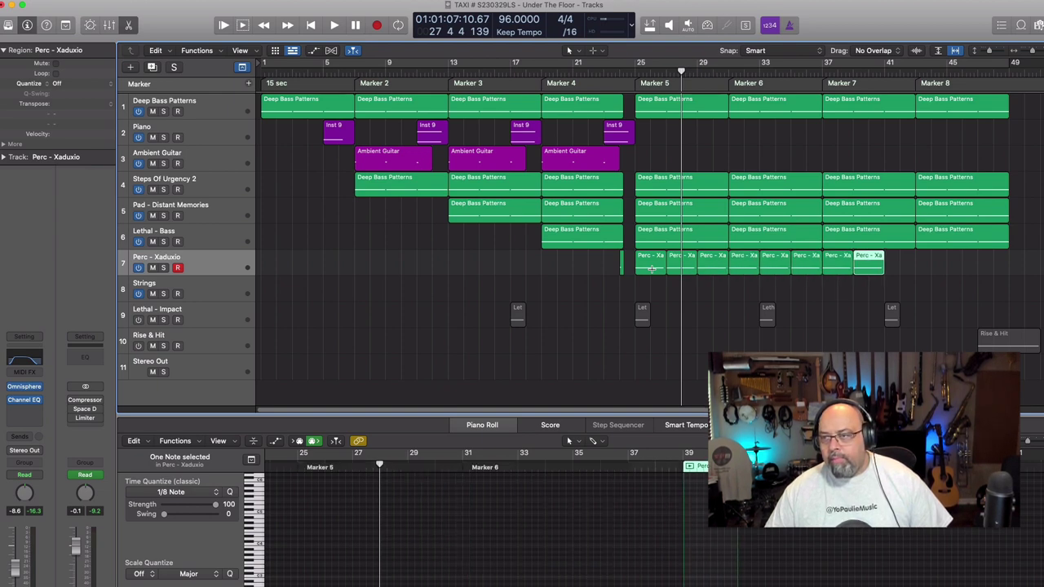
pyautogui.press('super+r')
pyautogui.press('super+r')
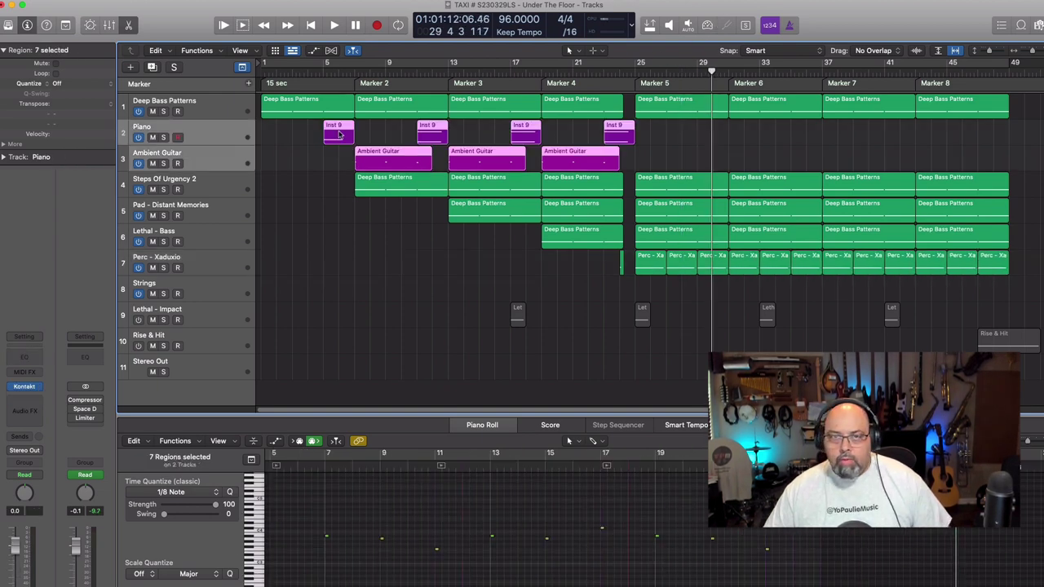
# Copy all Piano and Ambient Guitar regions into the second half, with the first piano copy at bar 29.
pyautogui.moveTo(337, 134); pyautogui.dragTo(711, 136)
pyautogui.click(679, 324)
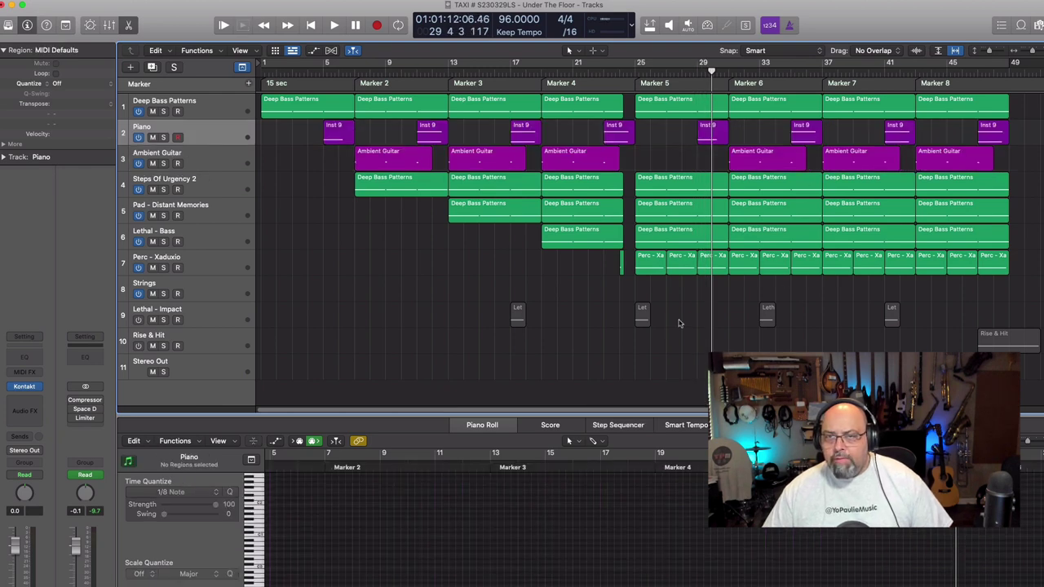
# Turn on the Lethal - Impact track and move its four regions four bars earlier, starting at bar 13.
pyautogui.click(205, 315)
pyautogui.moveTo(517, 318); pyautogui.dragTo(455, 321)
pyautogui.click(563, 324)
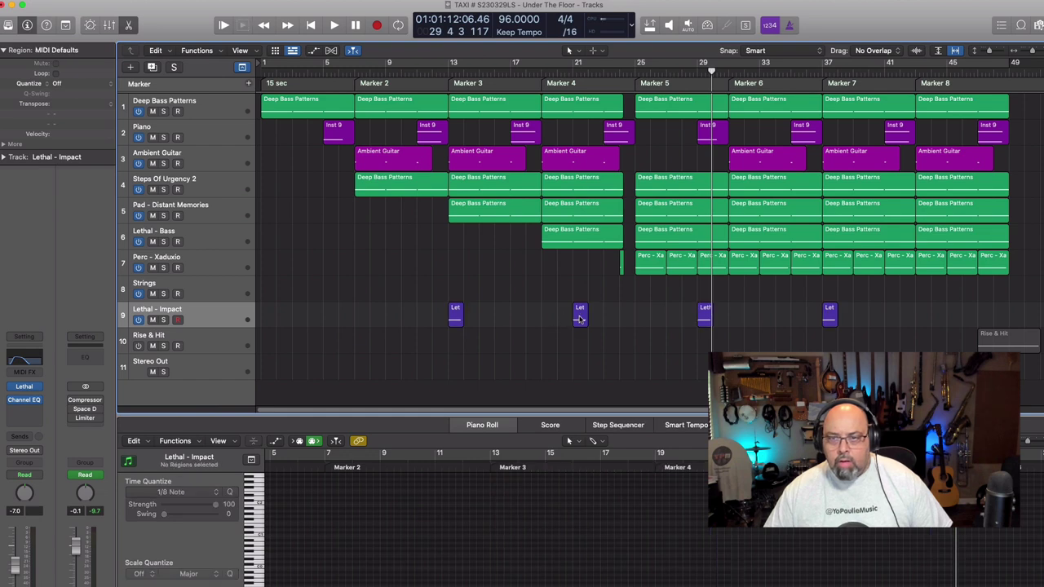
# Reposition the second and third Lethal - Impact regions to bars 24 and 37, and delete the fourth.
pyautogui.moveTo(579, 316); pyautogui.dragTo(626, 316)
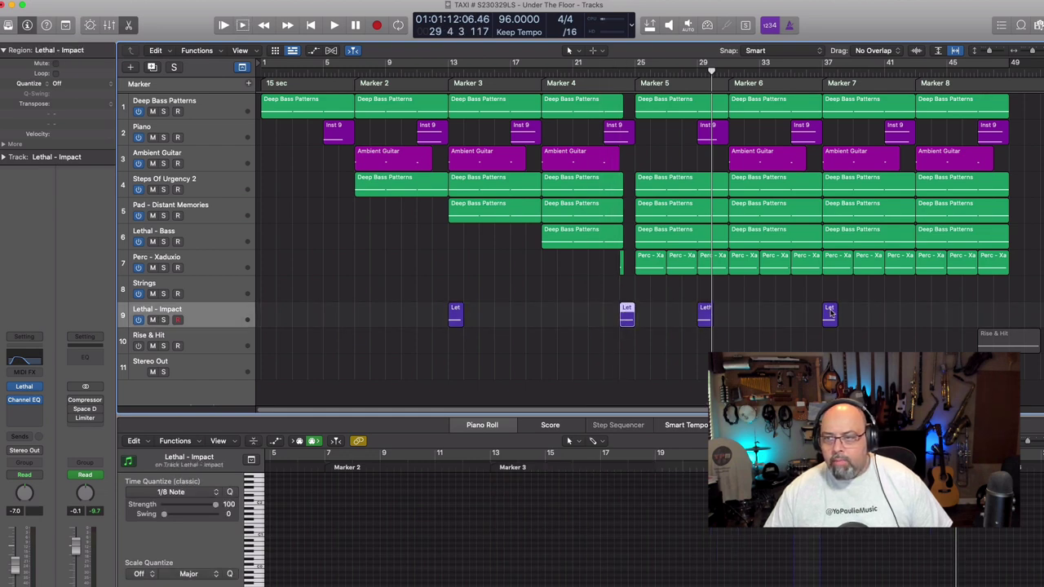
pyautogui.moveTo(831, 312); pyautogui.dragTo(1017, 312)
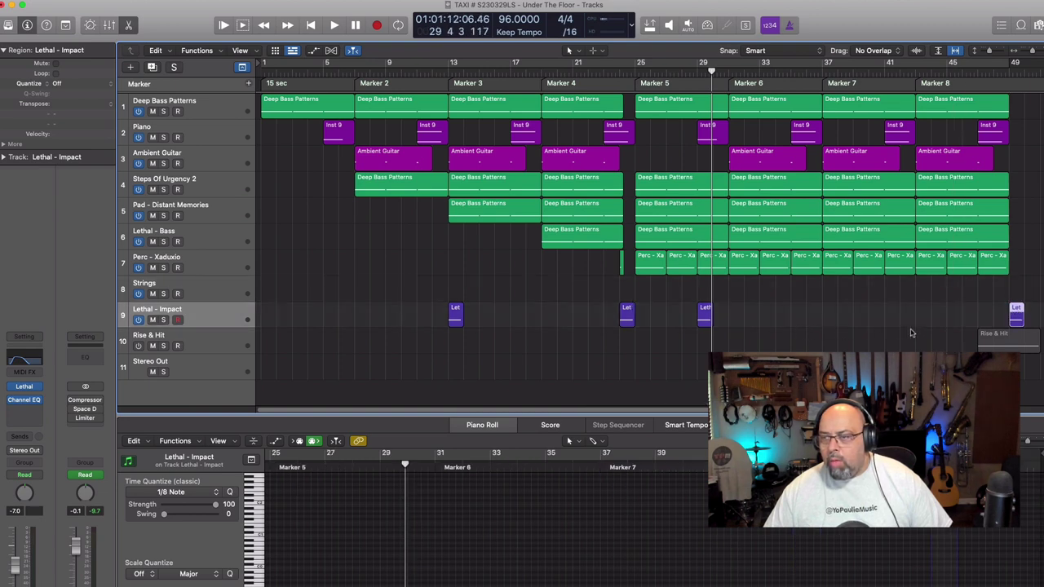
pyautogui.press('Delete')
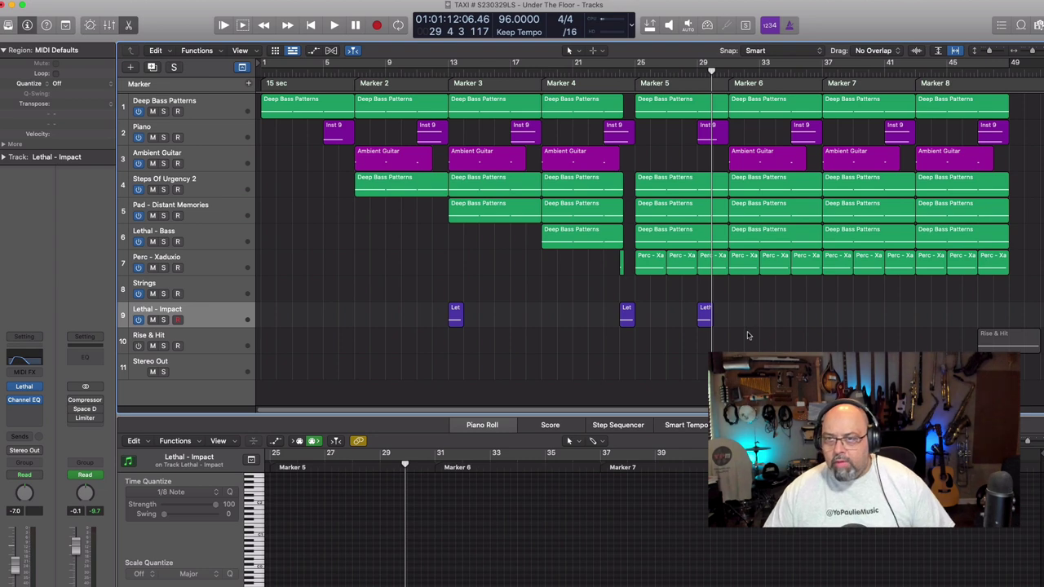
pyautogui.moveTo(704, 314); pyautogui.dragTo(829, 314)
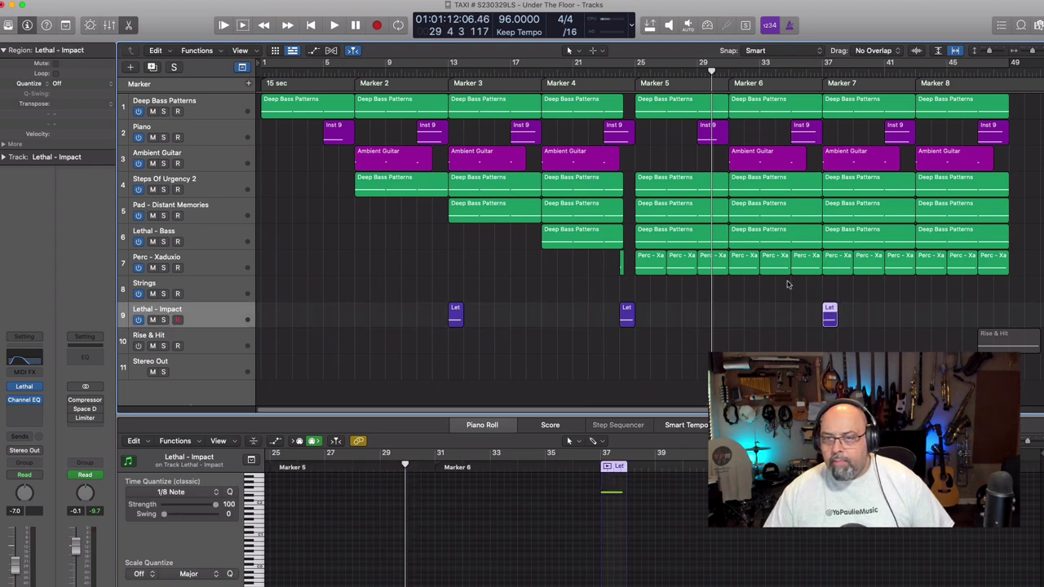
# Play the impacts from bar 11 and add another Lethal - Impact region at bar 25.
pyautogui.click(417, 72)
pyautogui.press('space')
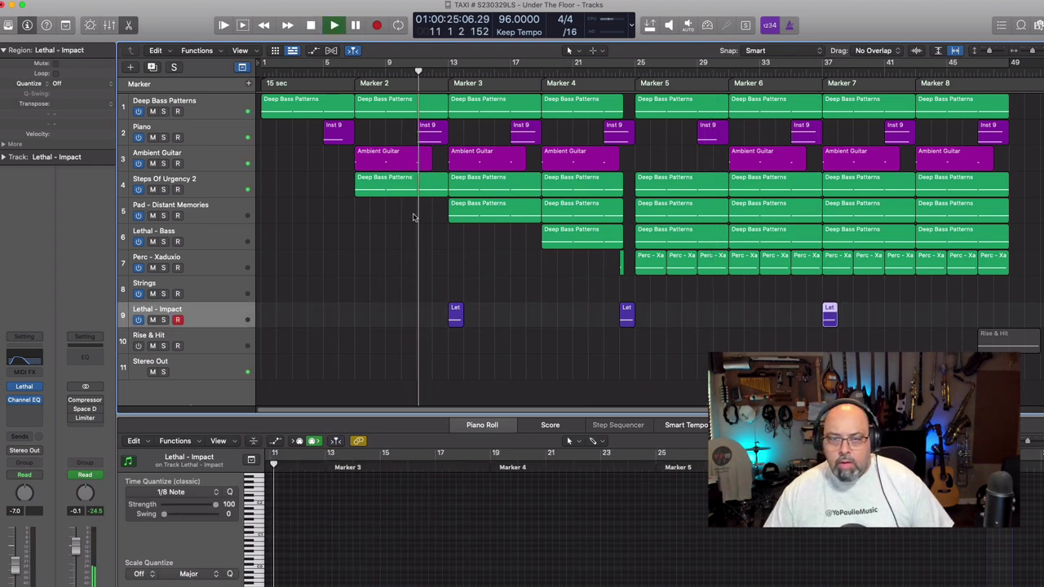
pyautogui.click(218, 317)
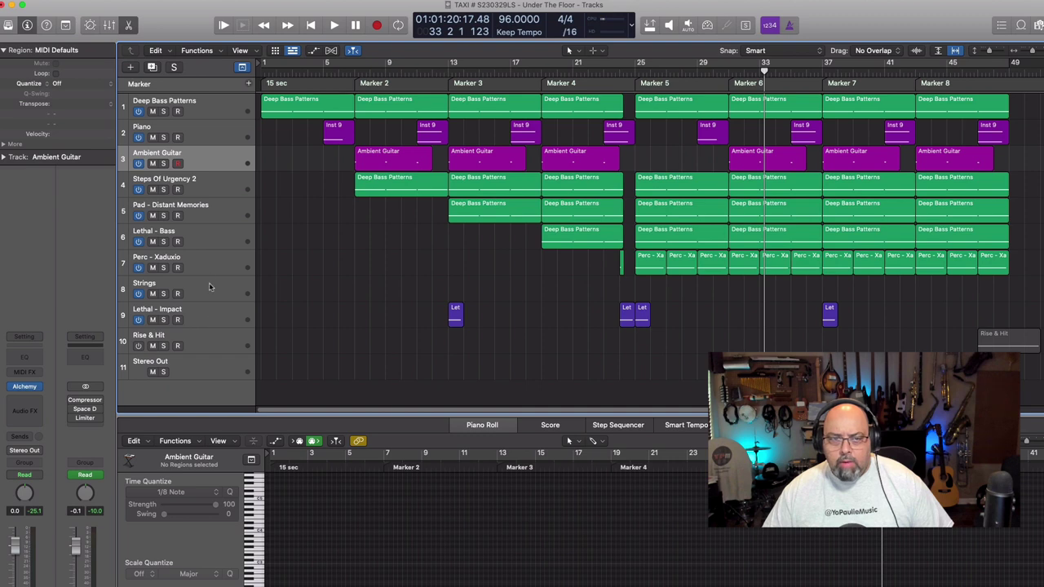
# Record a Strings part from bar 25 to bar 36.
pyautogui.click(209, 289)
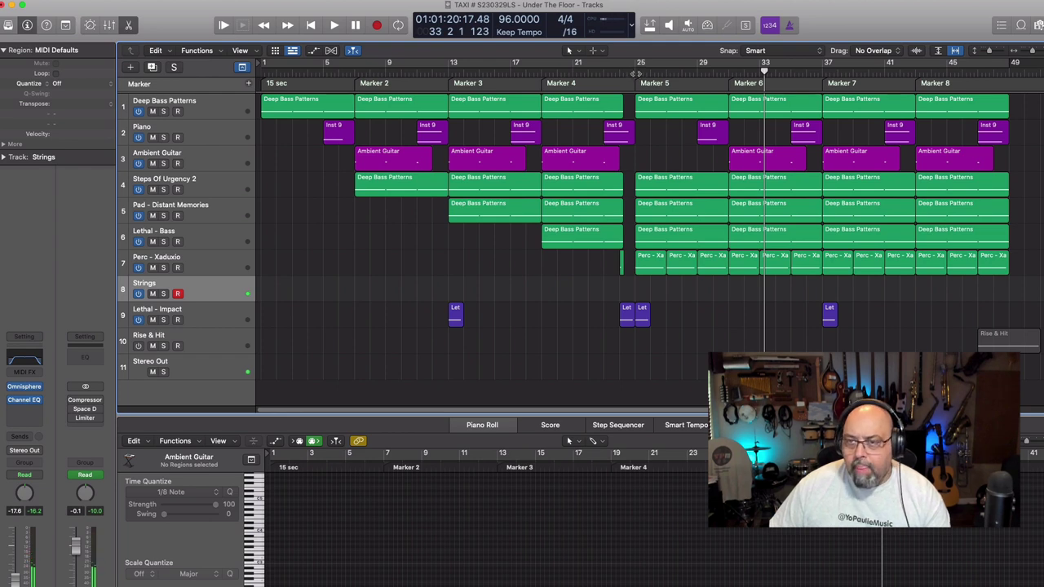
pyautogui.click(636, 74)
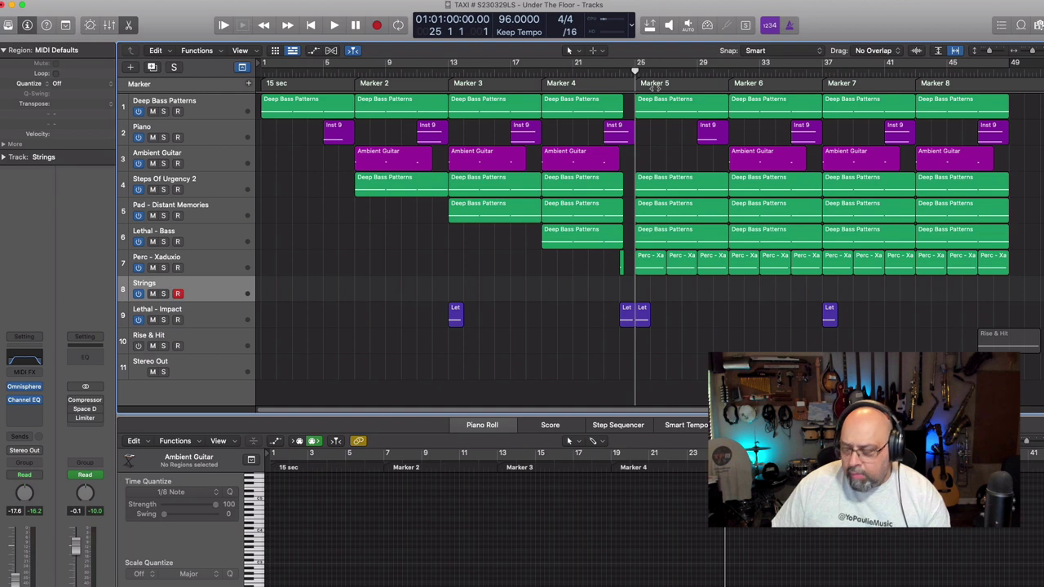
pyautogui.press('r')
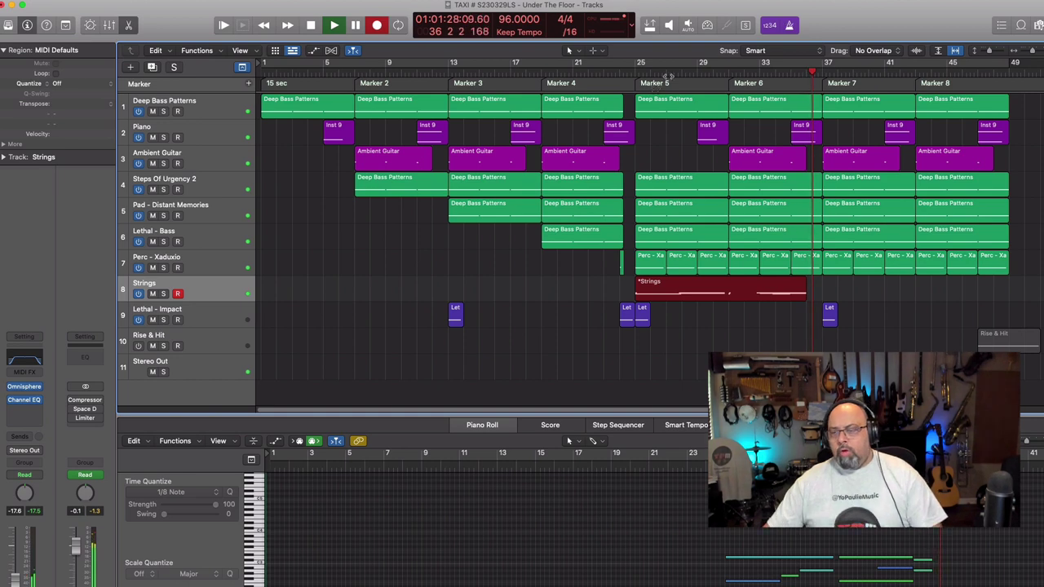
pyautogui.press('space')
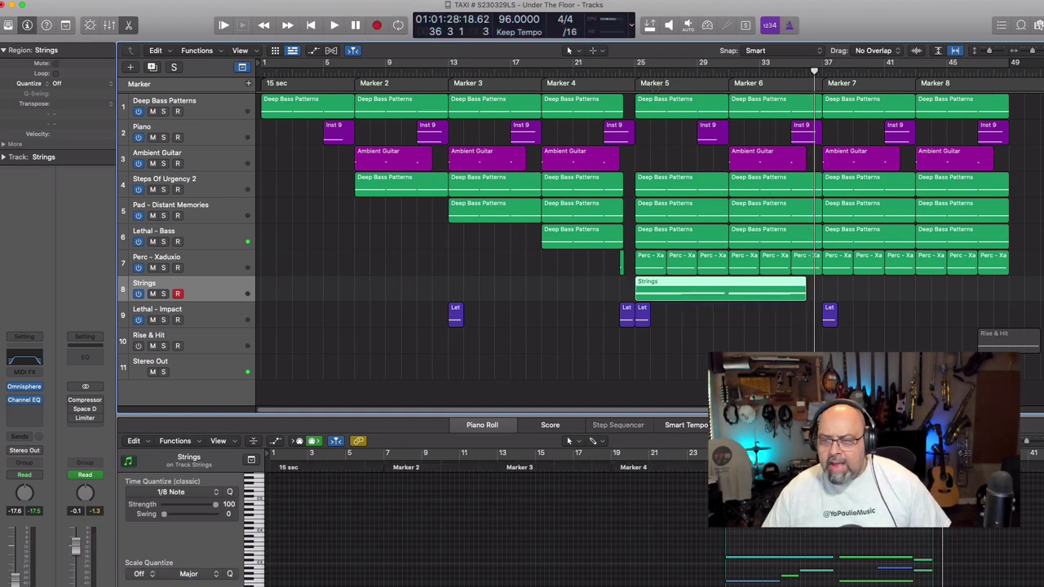
# Delete the Strings notes after bar 31 and shorten the region to end at bar 31.
pyautogui.click(781, 348)
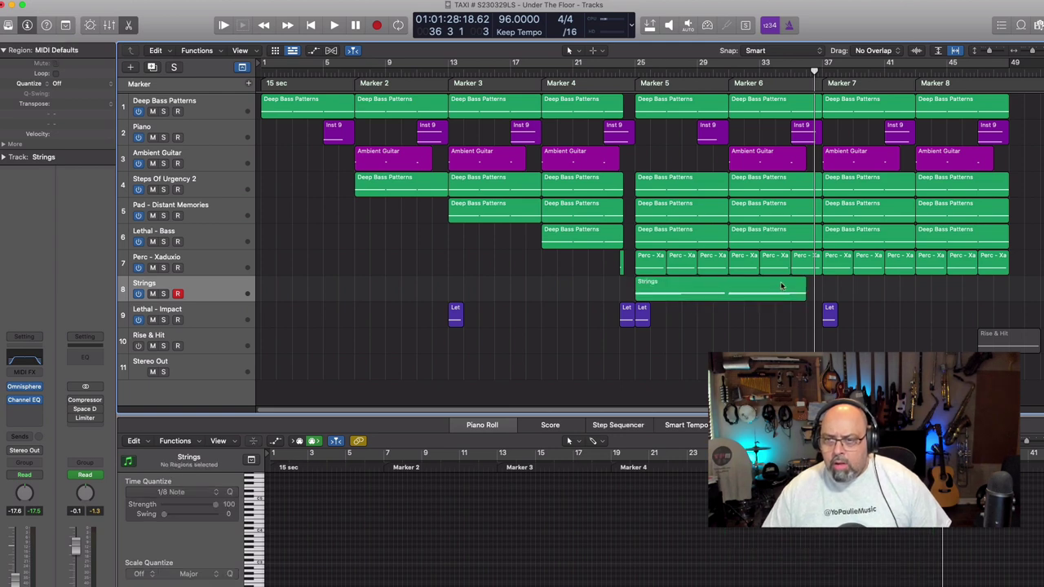
pyautogui.click(782, 289)
pyautogui.moveTo(837, 546); pyautogui.dragTo(926, 586)
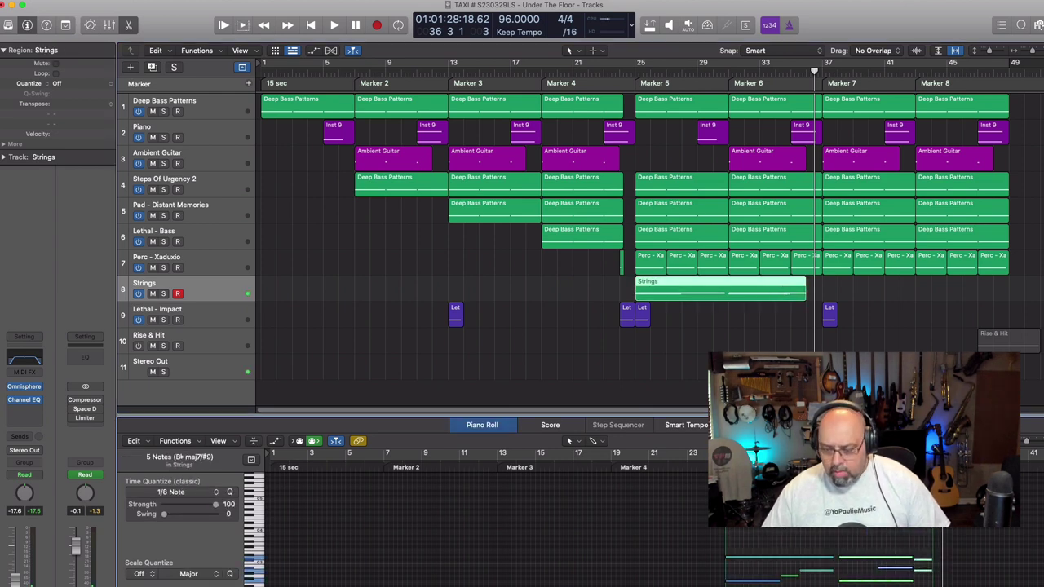
pyautogui.press('Delete')
pyautogui.moveTo(819, 534); pyautogui.dragTo(750, 586)
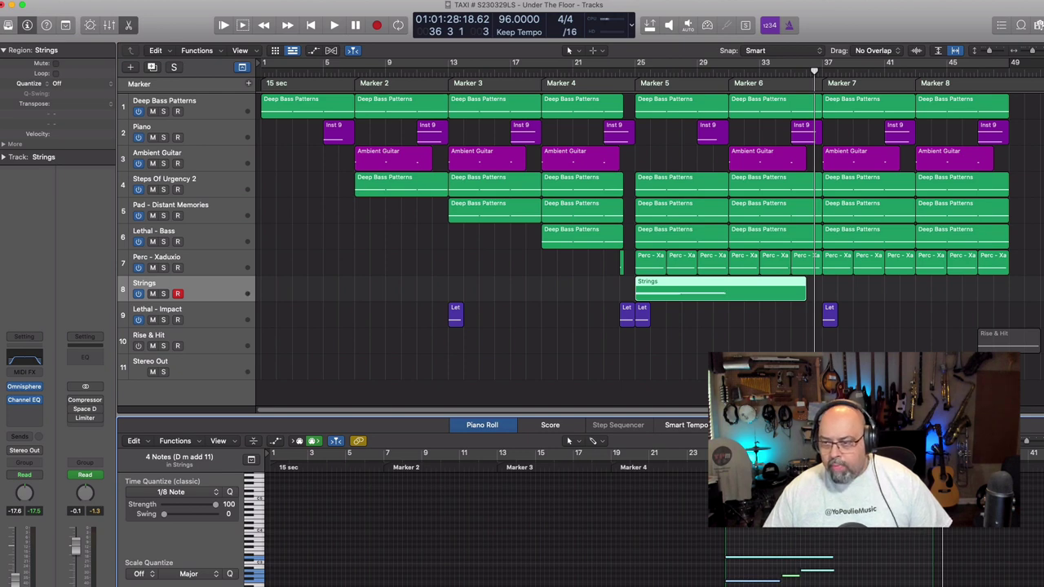
pyautogui.moveTo(931, 479); pyautogui.dragTo(833, 479)
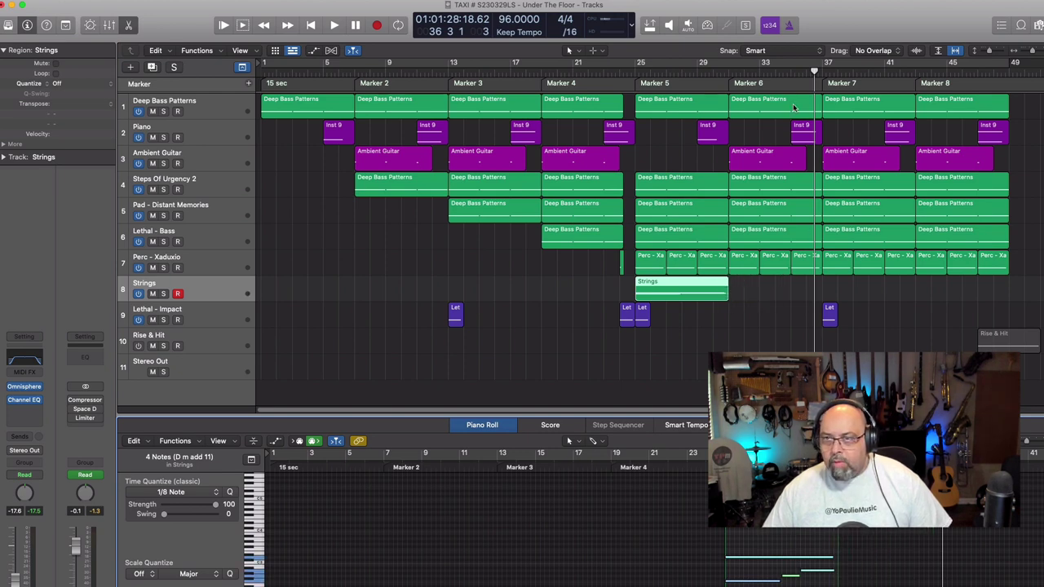
# Briefly play the shortened Strings region from bar 25 and return the playhead to bar 25.
pyautogui.click(730, 69)
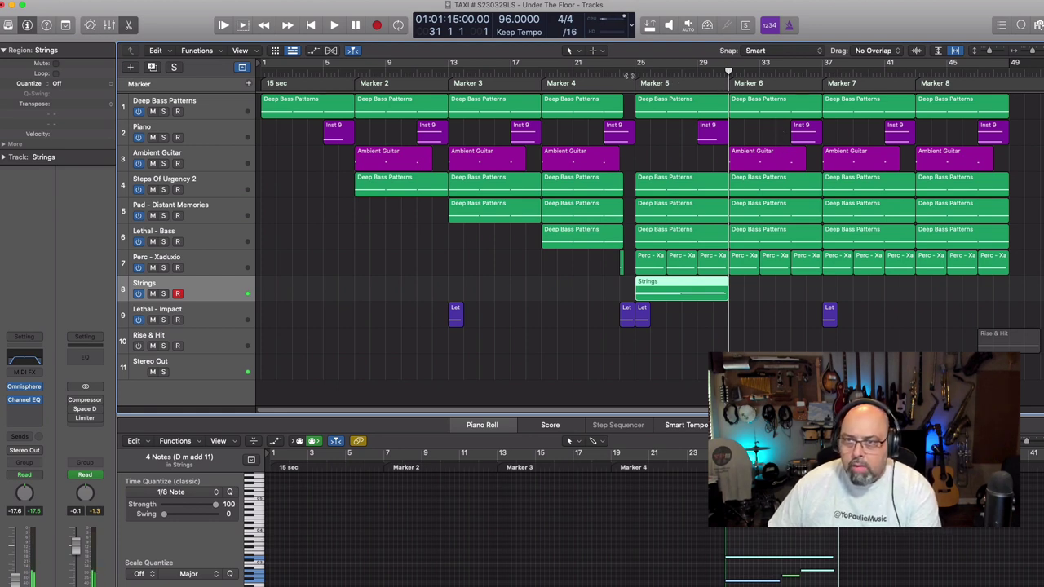
pyautogui.click(636, 74)
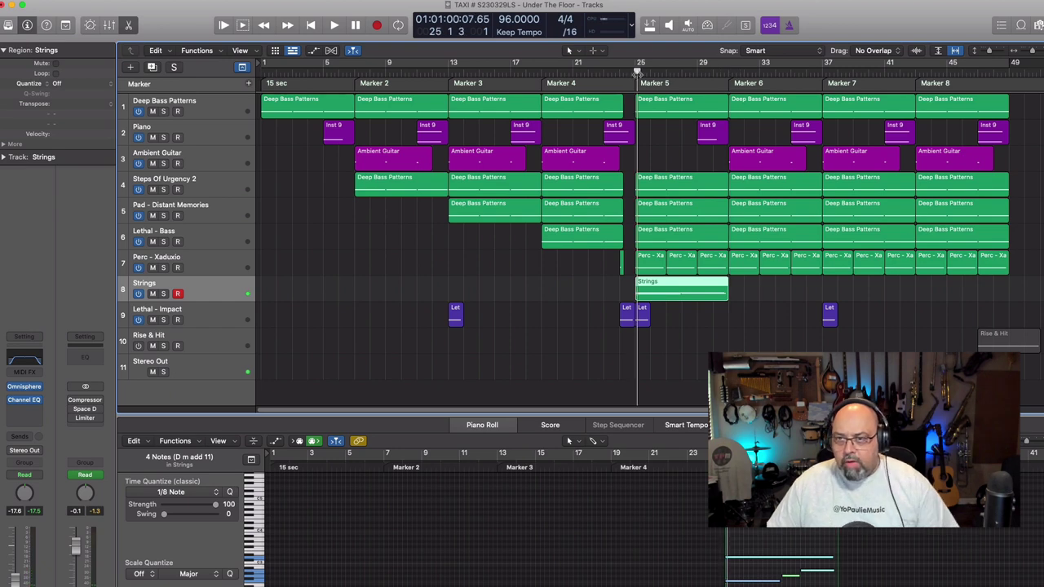
pyautogui.press('space')
pyautogui.press('space')
pyautogui.click(634, 72)
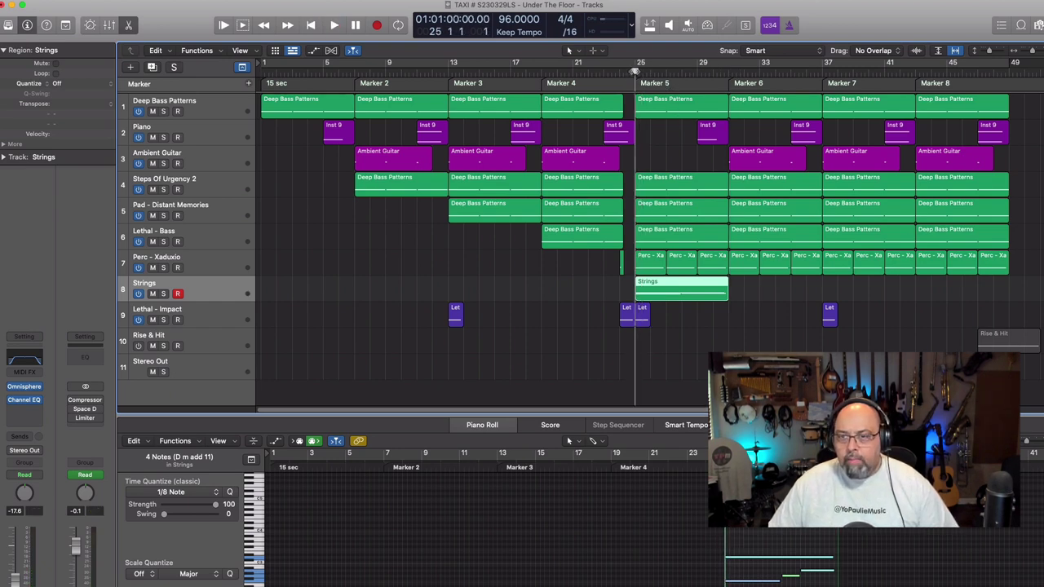
# Record another Strings part from bar 31 to just past bar 49 and select all its notes.
pyautogui.press('space')
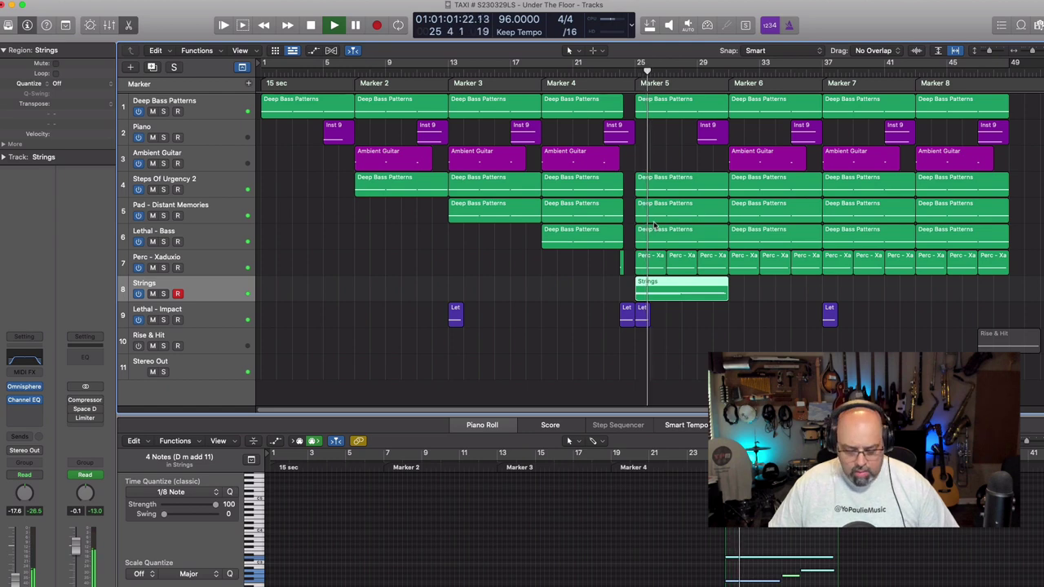
pyautogui.press('r')
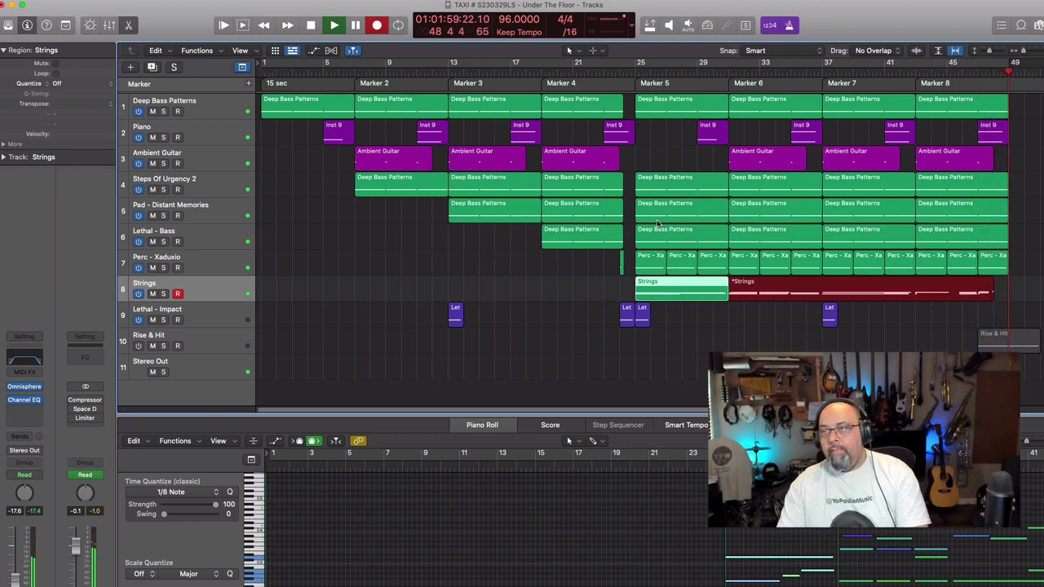
pyautogui.press('space')
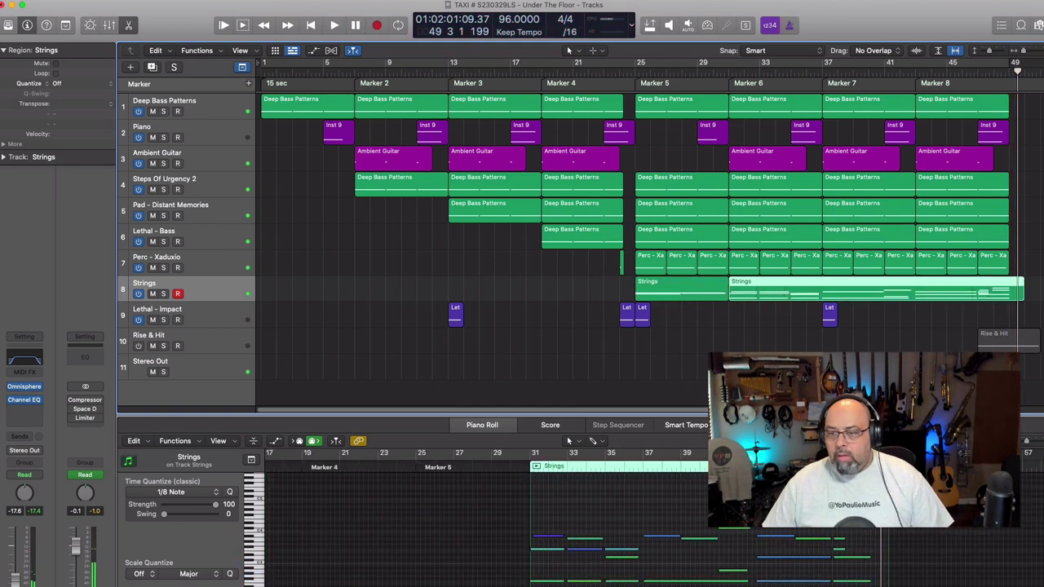
pyautogui.click(815, 501)
pyautogui.press('super+a')
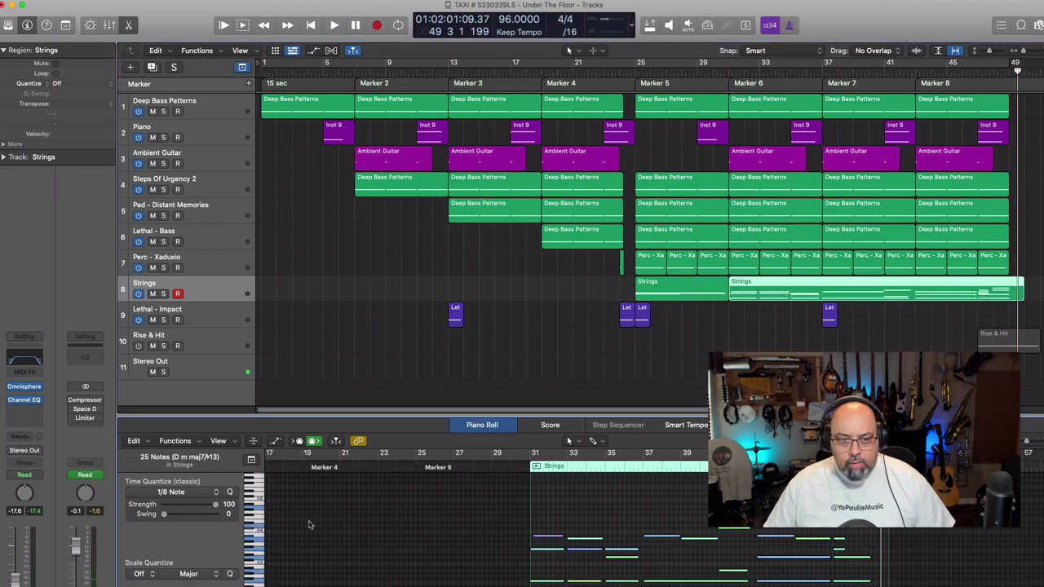
pyautogui.click(869, 343)
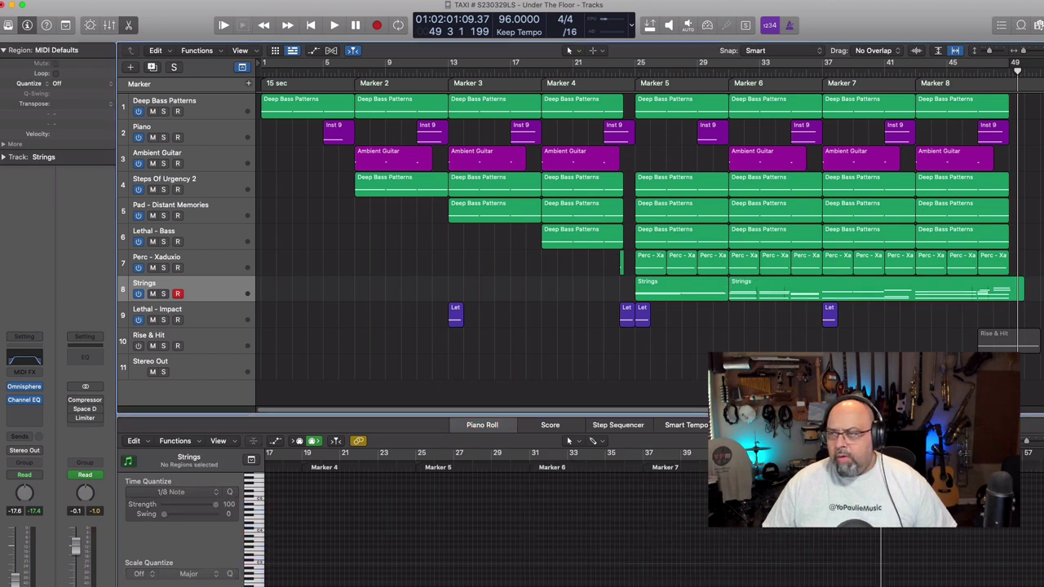
# Turn on the Rise & Hit track and play the ending from bar 47.
pyautogui.click(139, 347)
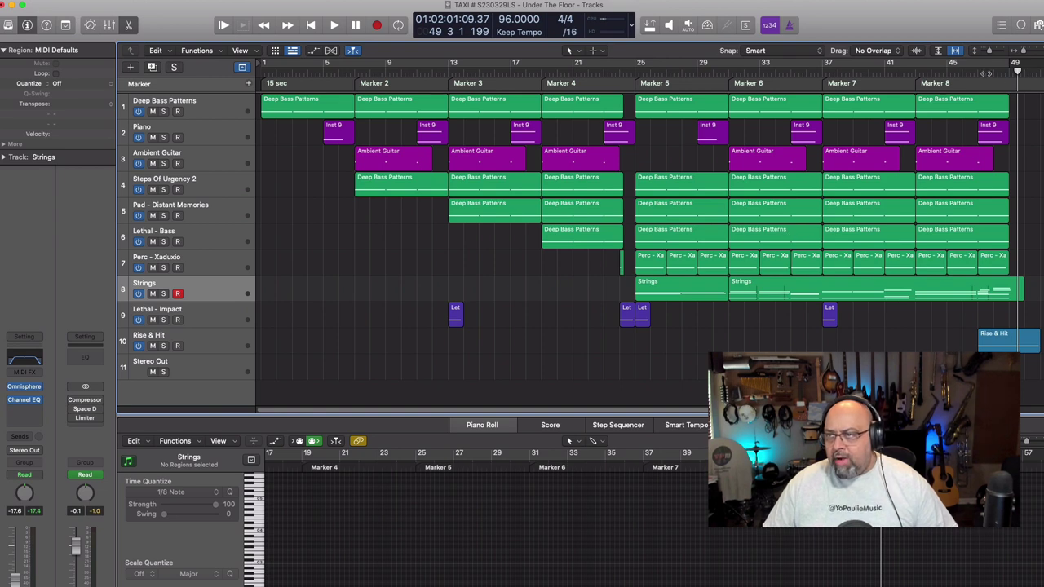
pyautogui.click(976, 72)
pyautogui.press('space')
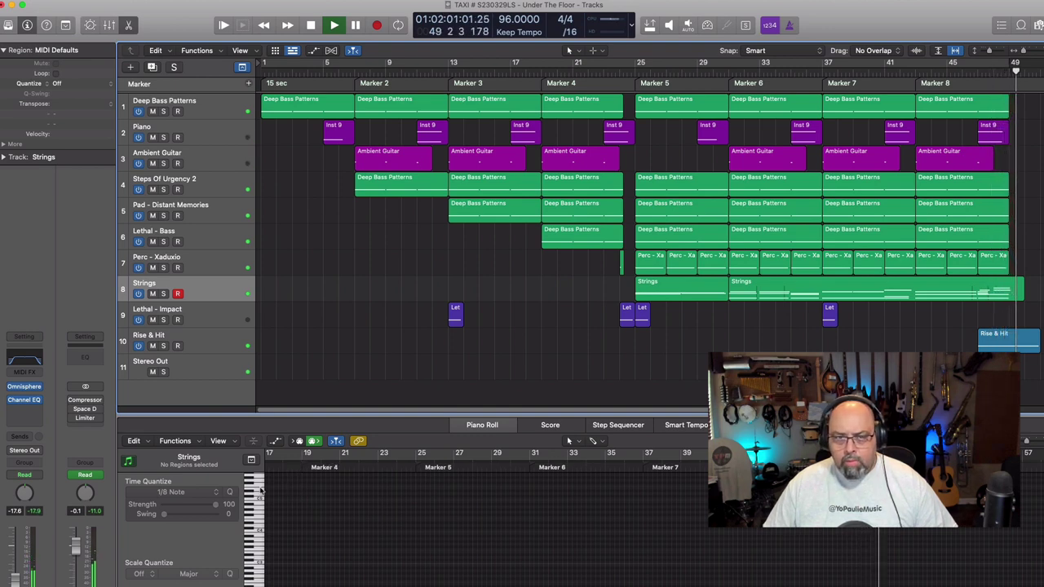
pyautogui.press('space')
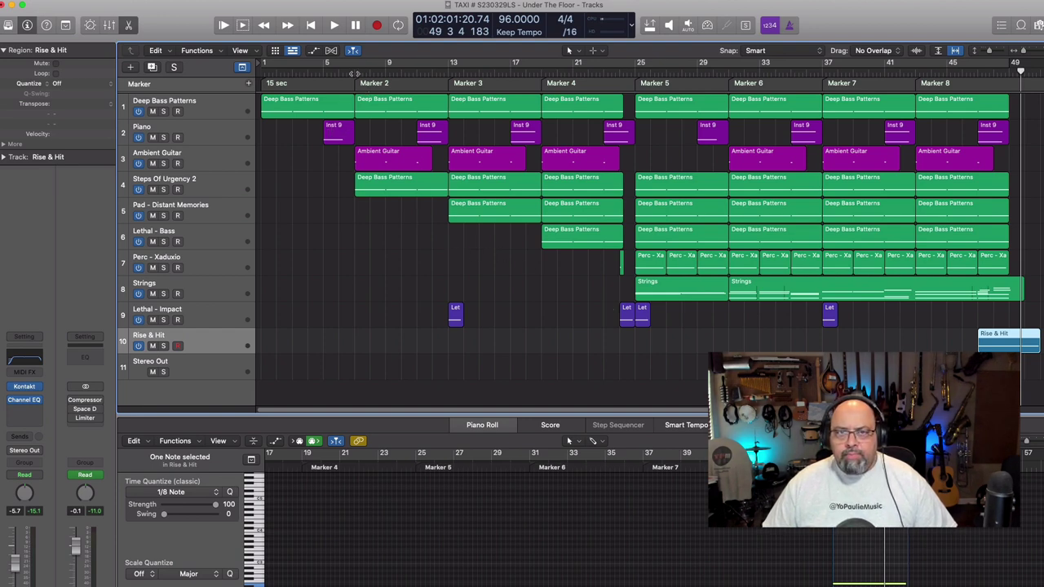
# Record a part from bar 7 on the second Piano track and copy its three regions to start at bar 31.
pyautogui.doubleClick(354, 74)
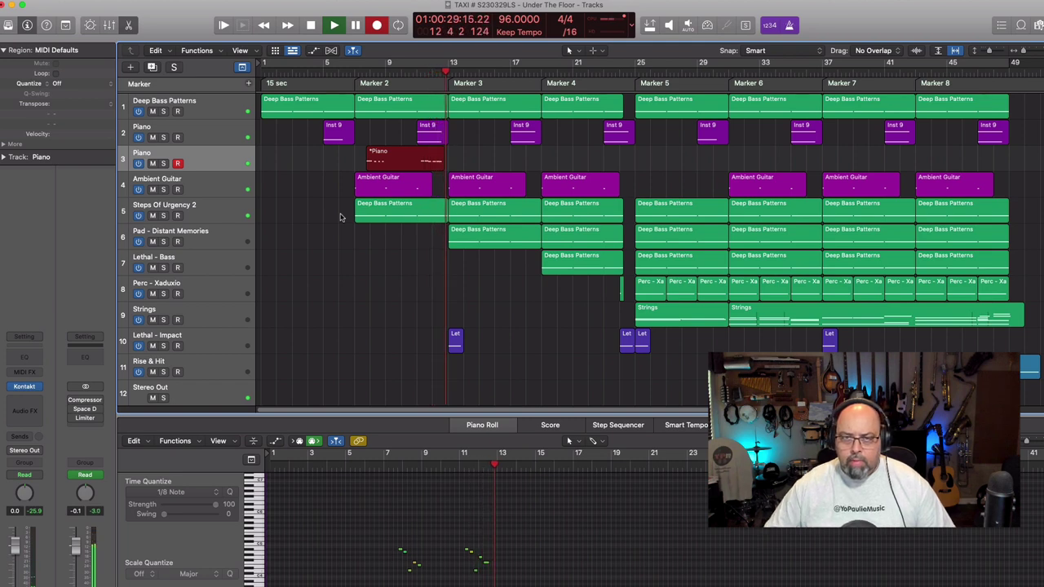
pyautogui.press('space')
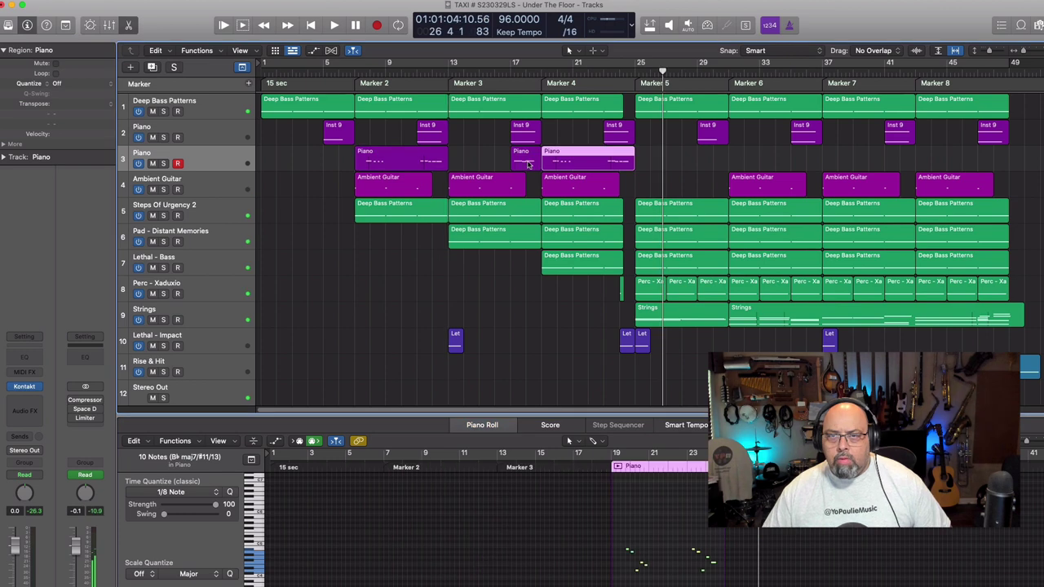
pyautogui.keyDown('shift'); pyautogui.click(529, 162); pyautogui.keyUp('shift')
pyautogui.keyDown('shift'); pyautogui.click(396, 157); pyautogui.keyUp('shift')
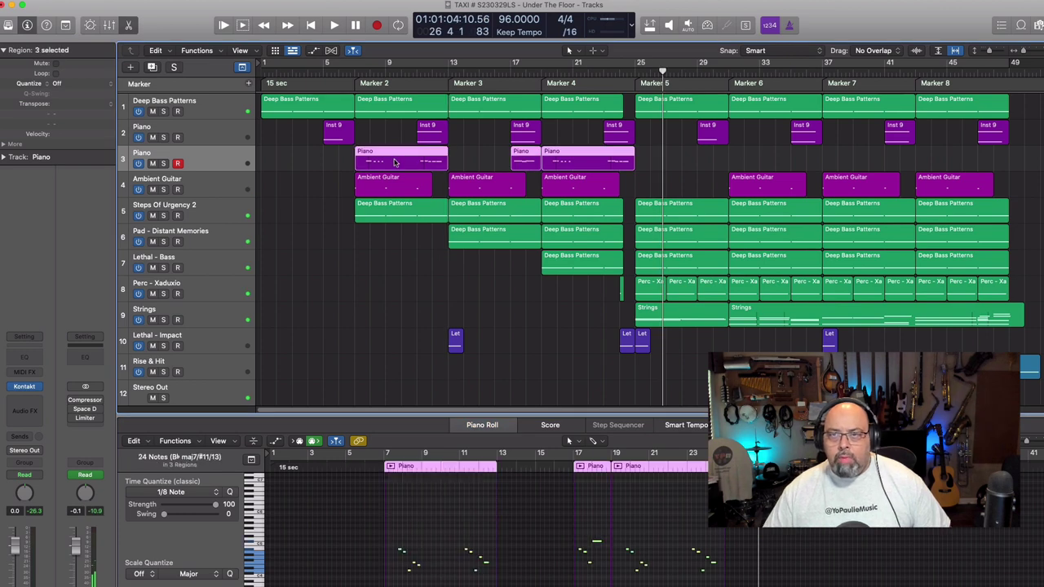
pyautogui.moveTo(395, 159); pyautogui.dragTo(768, 161)
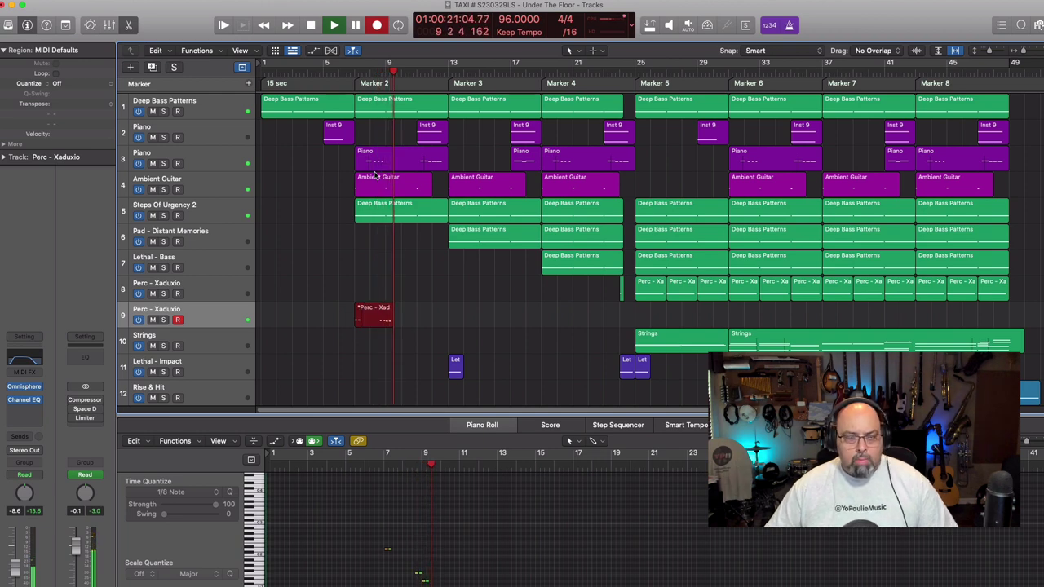
# Finish recording the second Perc - Xaduxio track's region at bar 7, select all its notes and play it back from bar 7.
pyautogui.press('space')
pyautogui.click(419, 567)
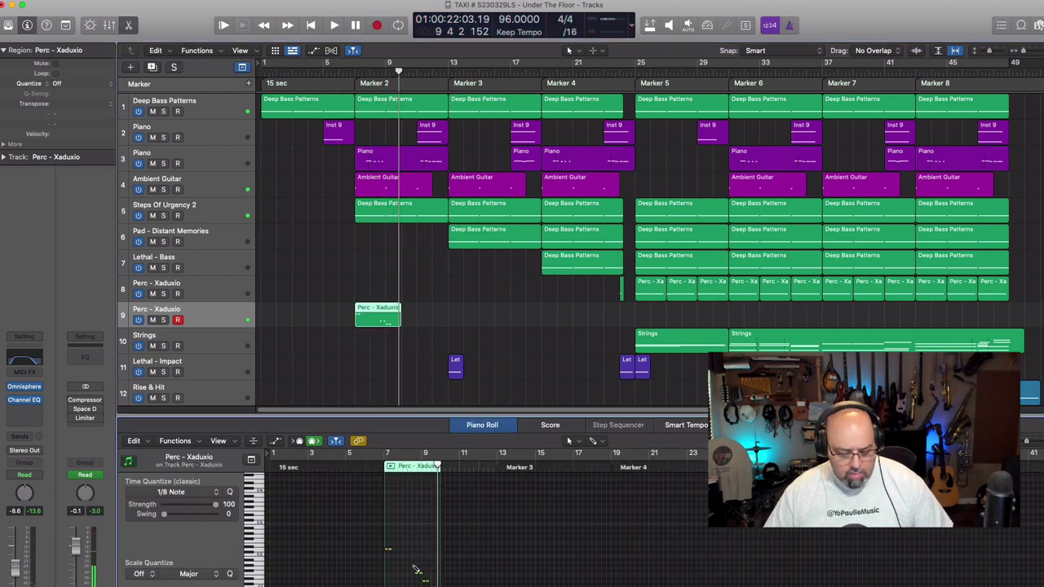
pyautogui.press('super+a')
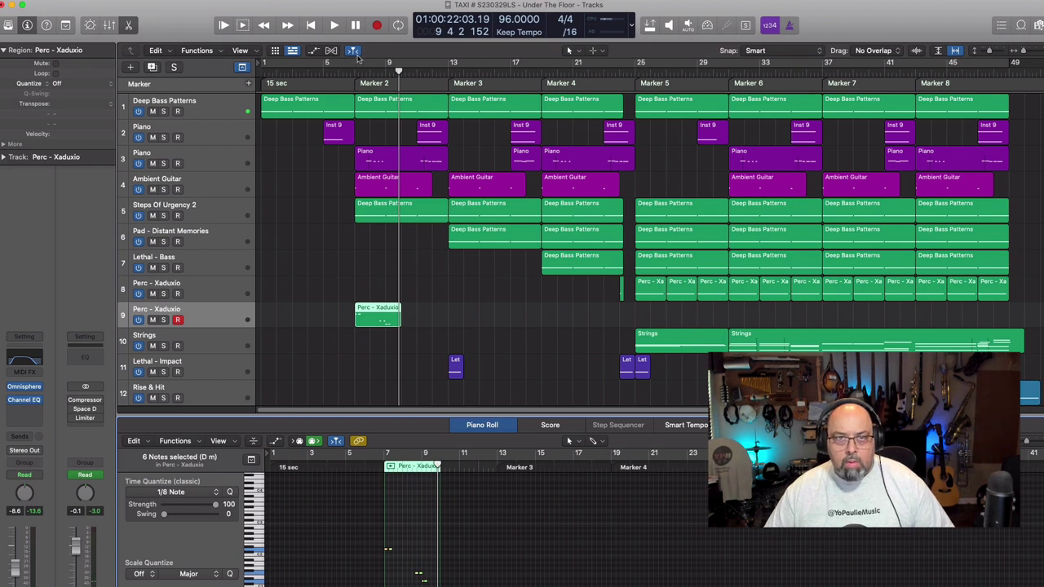
pyautogui.click(356, 64)
pyautogui.press('space')
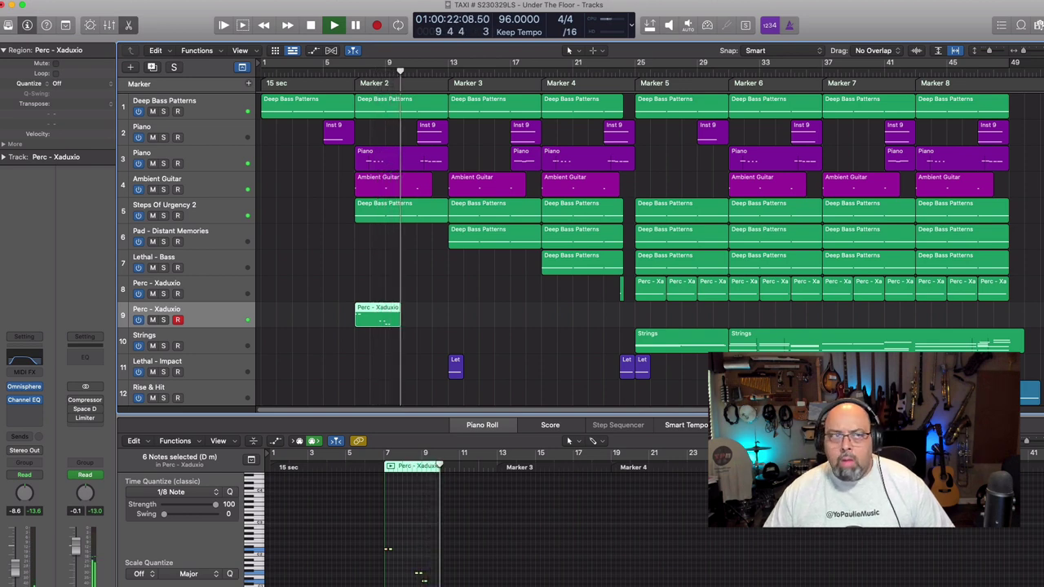
pyautogui.press('space')
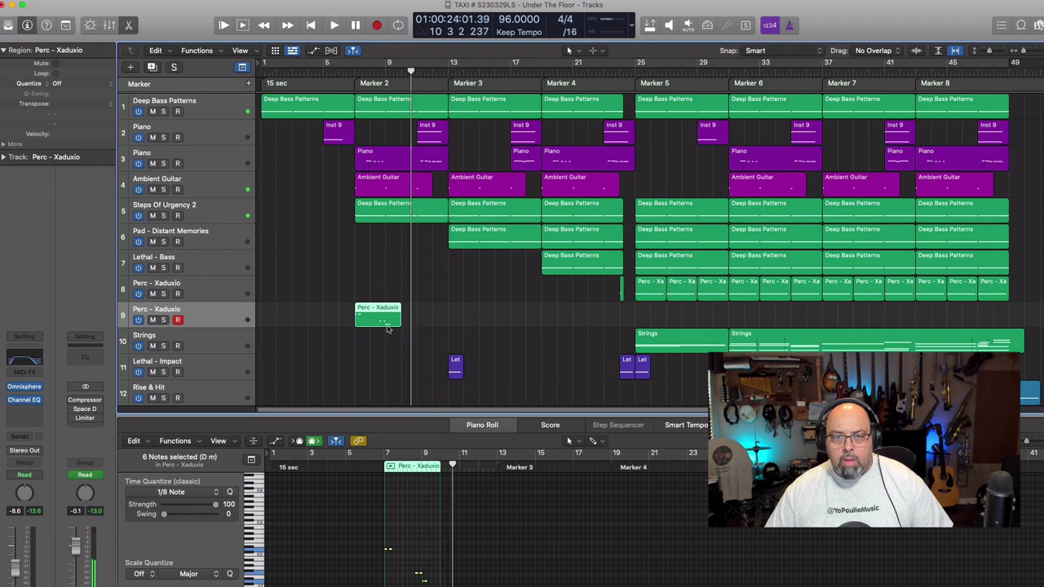
# Repeat the second Perc - Xaduxio track's region until the copies fill bars 7 to 25, and move the playhead to bar 25.
pyautogui.press('super+r')
pyautogui.press('space')
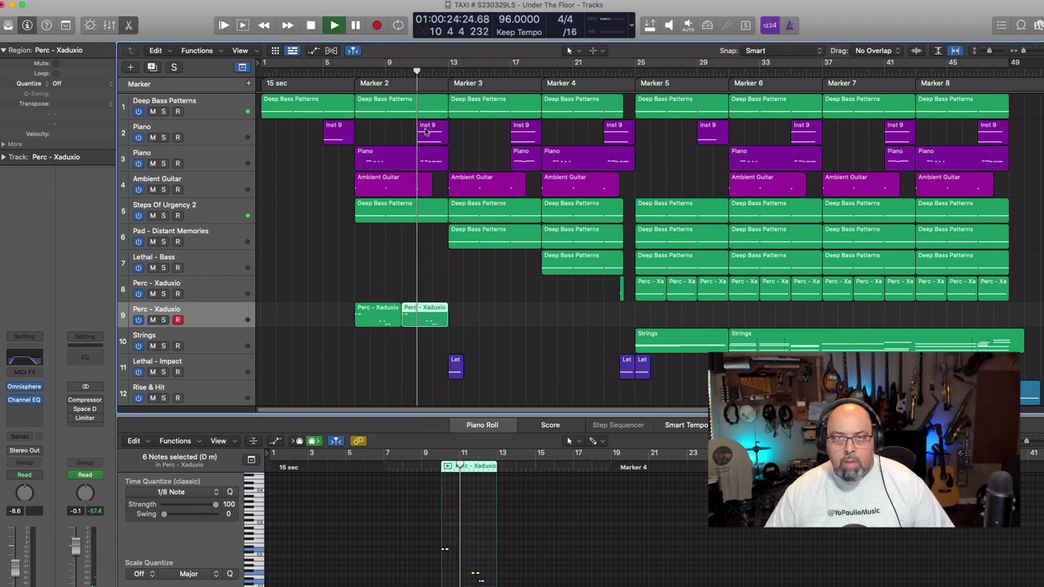
pyautogui.press(',')
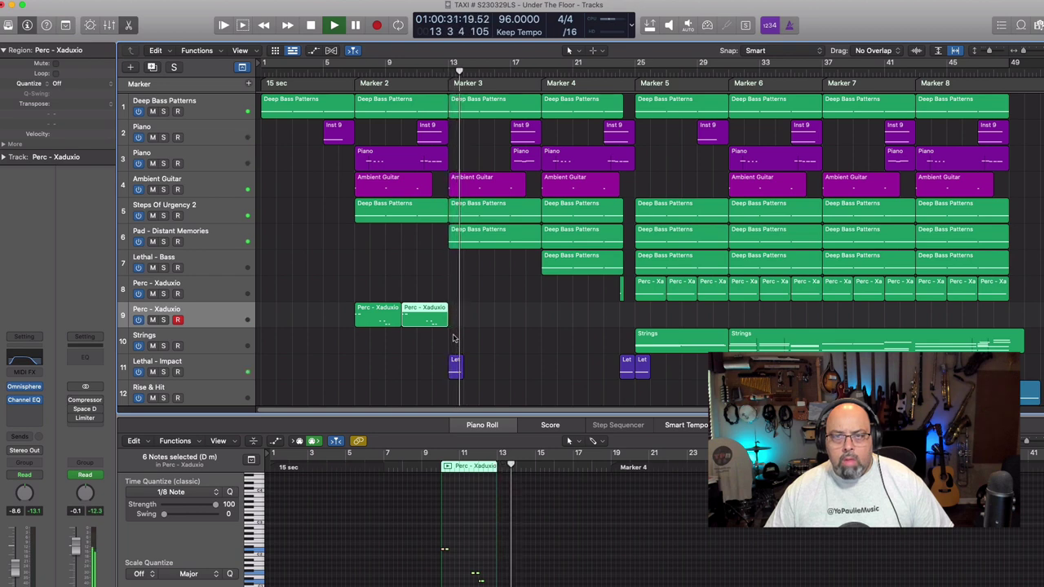
pyautogui.keyDown('shift'); pyautogui.click(390, 319); pyautogui.keyUp('shift')
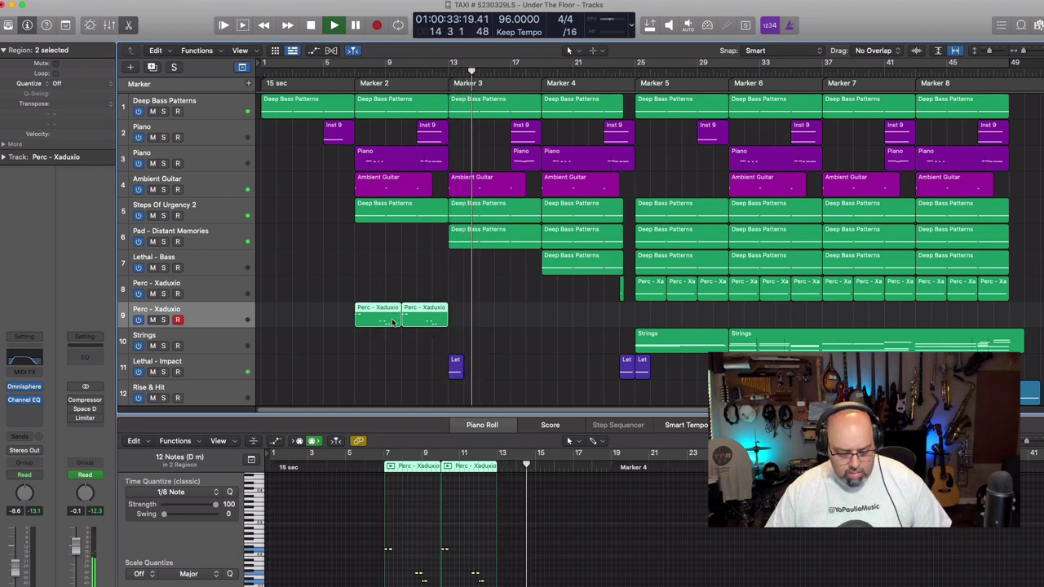
pyautogui.press('super+r')
pyautogui.press('super+r')
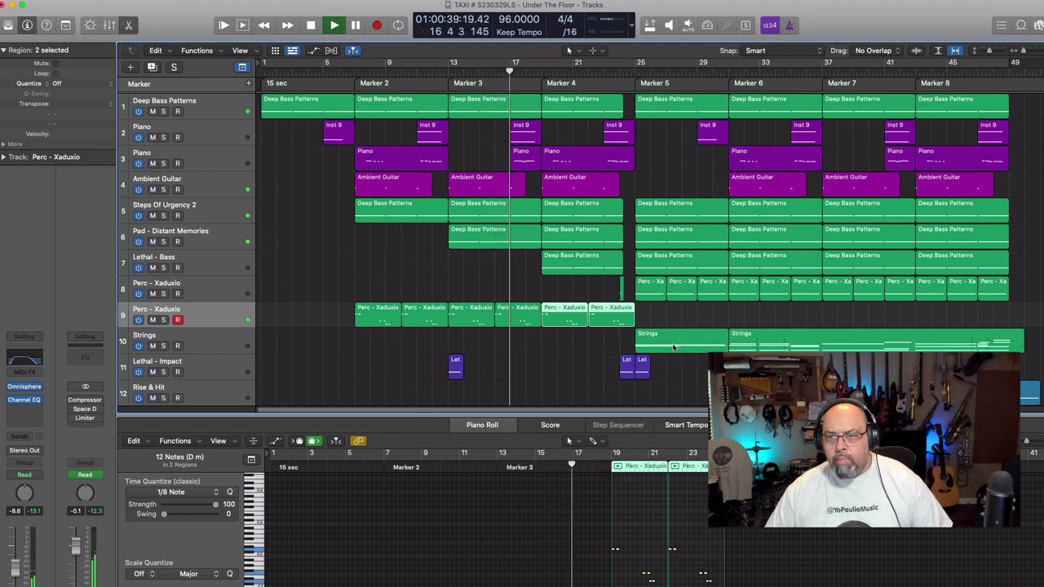
pyautogui.click(637, 83)
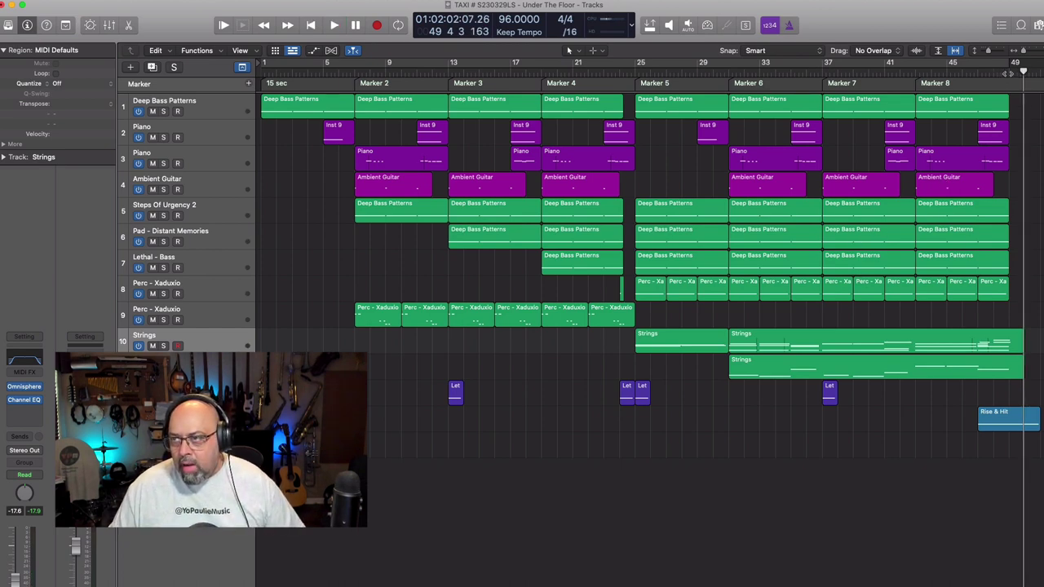
# Record short ending parts from bar 49 on the first Piano track and the Steps Of Urgency 2 track.
pyautogui.click(1007, 73)
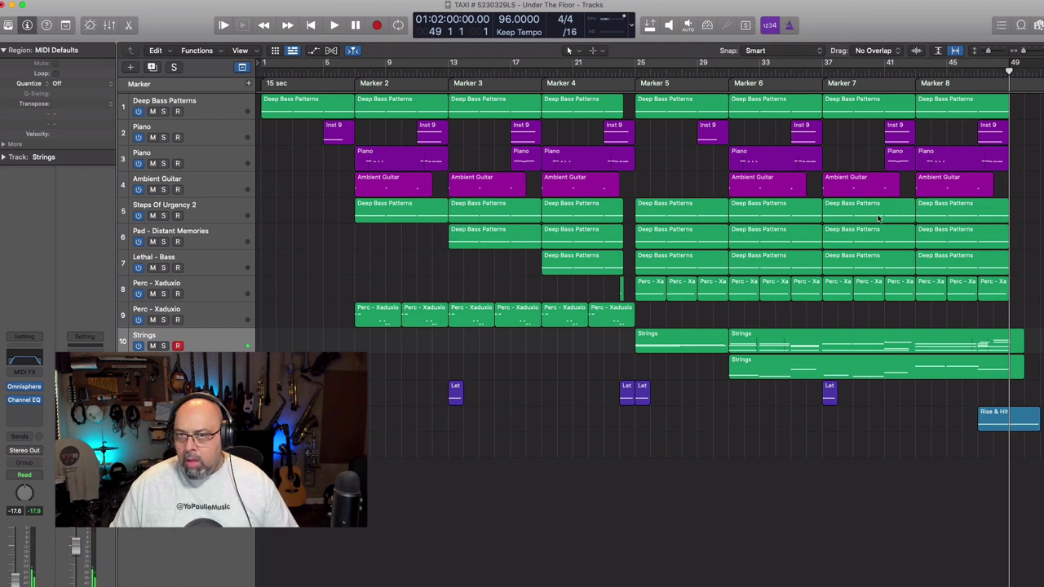
pyautogui.click(229, 138)
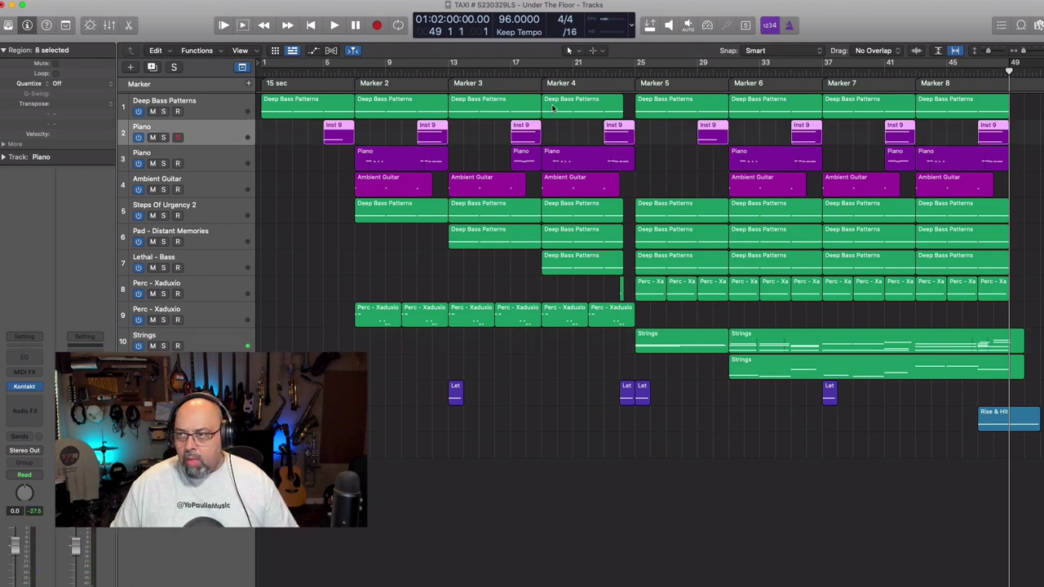
pyautogui.press('r')
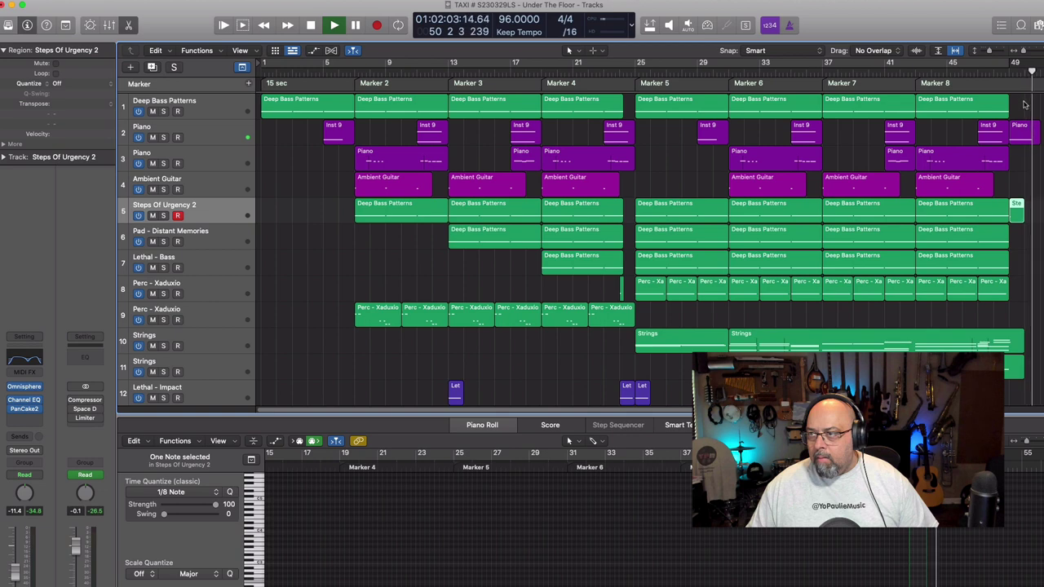
pyautogui.press('space')
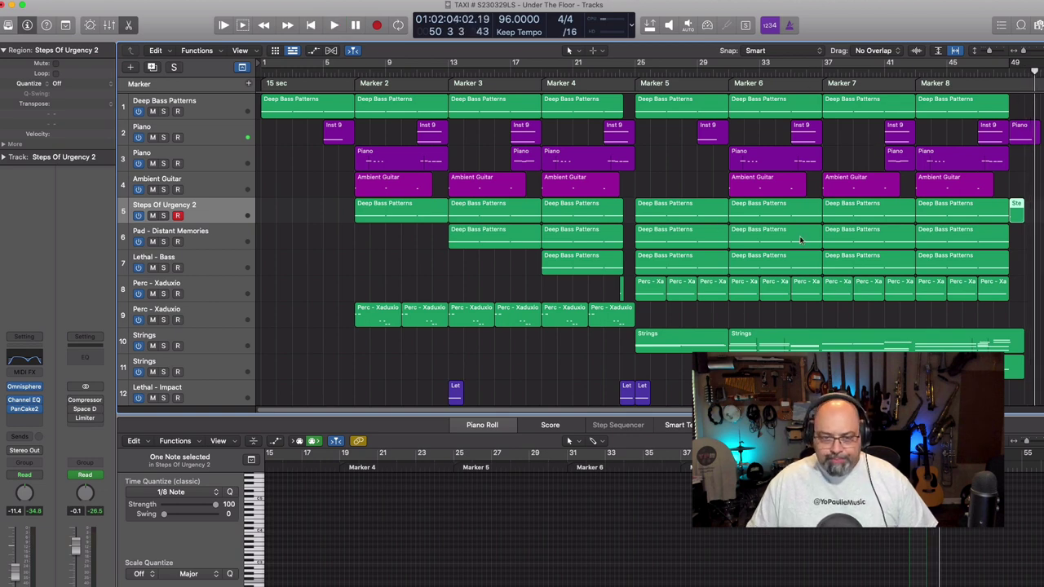
# Hide the Piano Roll and load the Platinum Orchestral preset in the Stereo Out Compressor.
pyautogui.press('p')
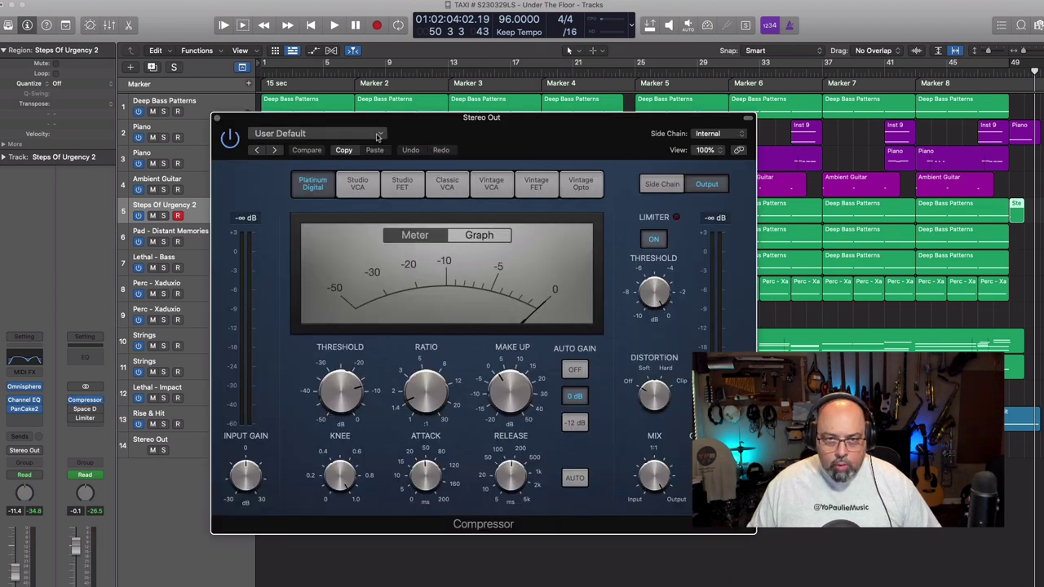
pyautogui.click(380, 134)
pyautogui.press('space')
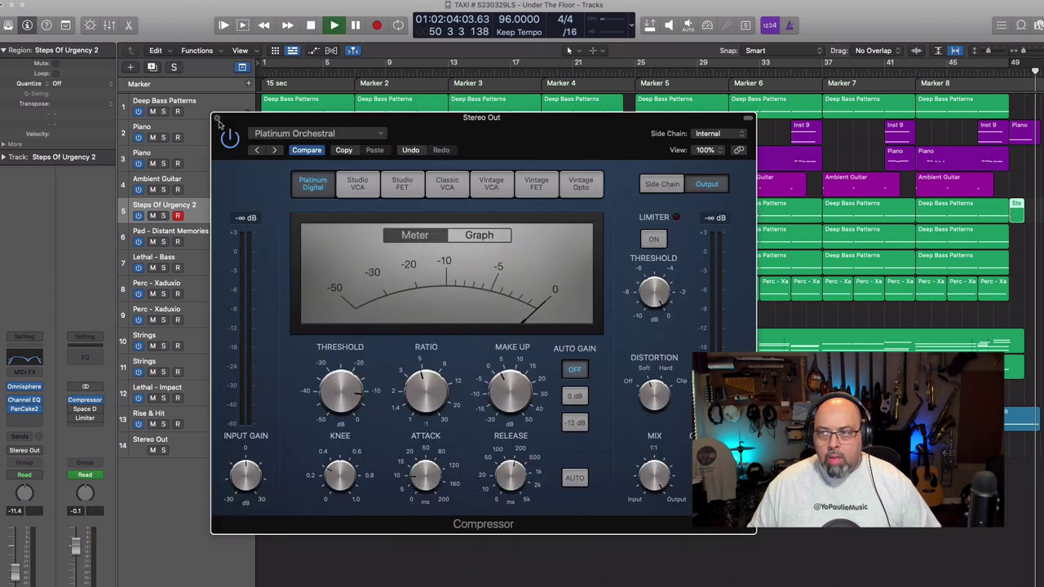
pyautogui.press('space')
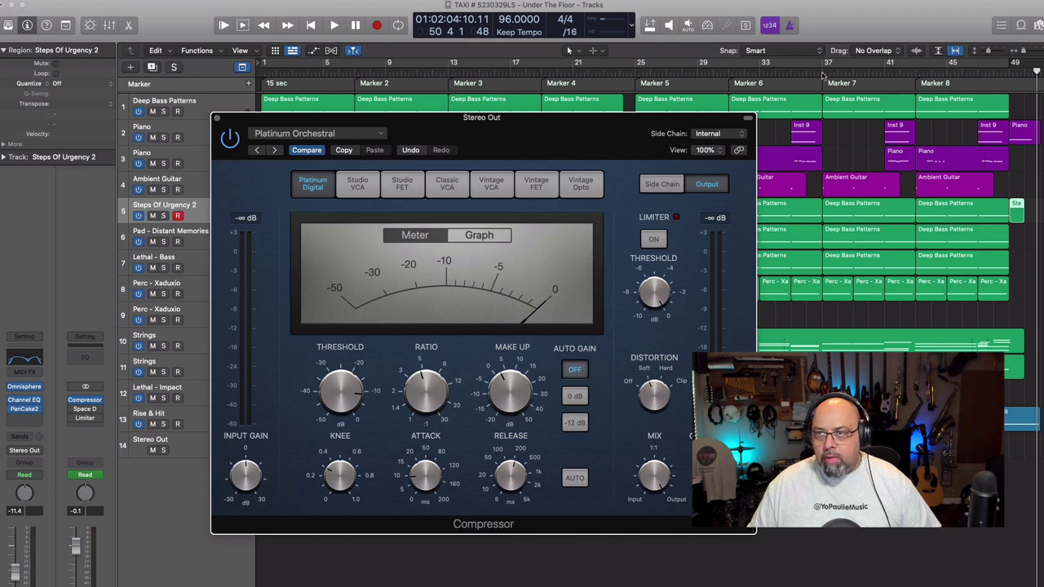
# Play from bar 37 and compare the mix with the Stereo Out Compressor bypassed and active.
pyautogui.click(821, 75)
pyautogui.press('space')
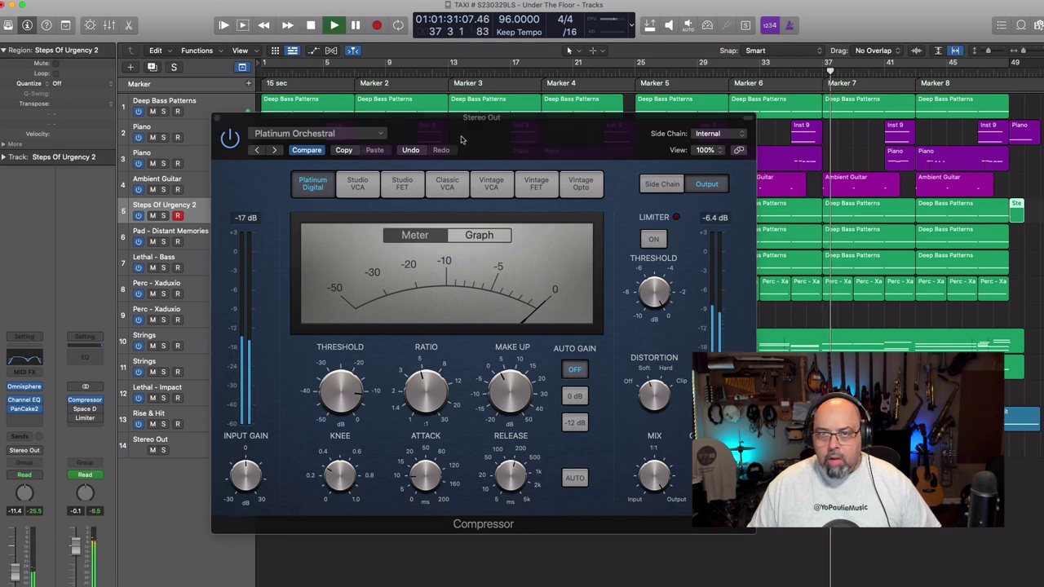
pyautogui.moveTo(525, 133); pyautogui.dragTo(521, 129)
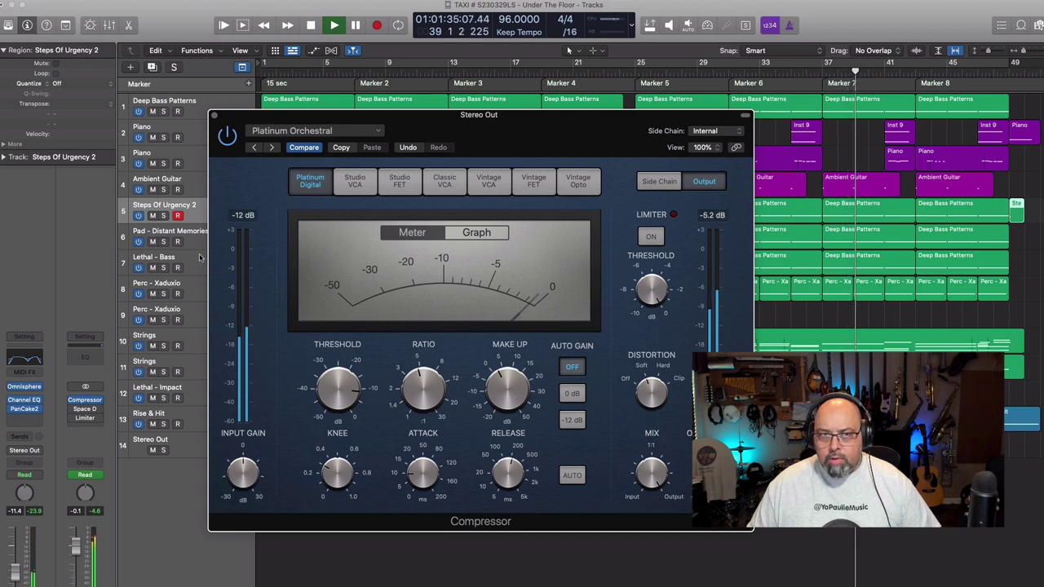
pyautogui.click(227, 135)
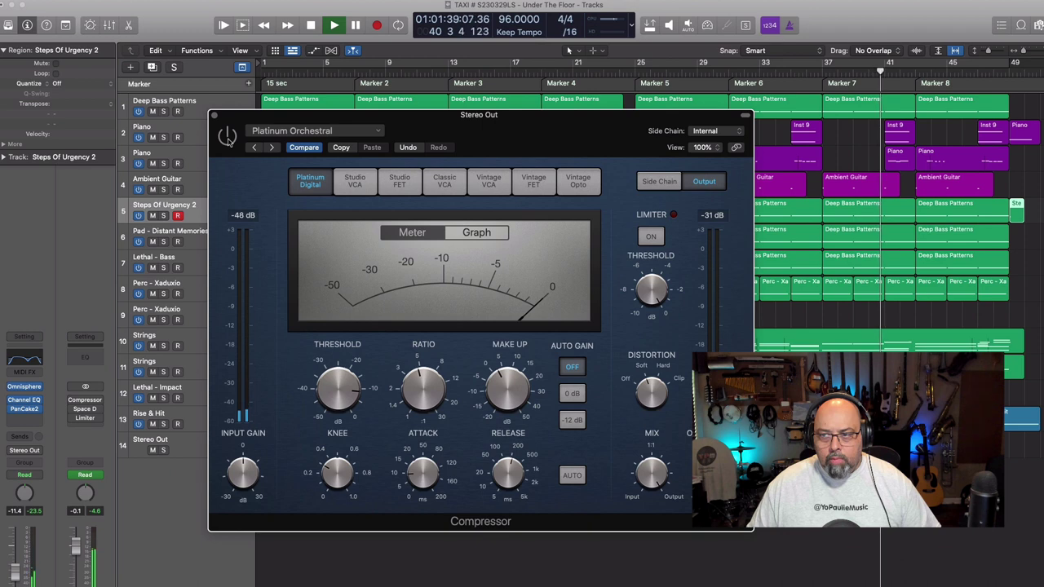
pyautogui.click(227, 136)
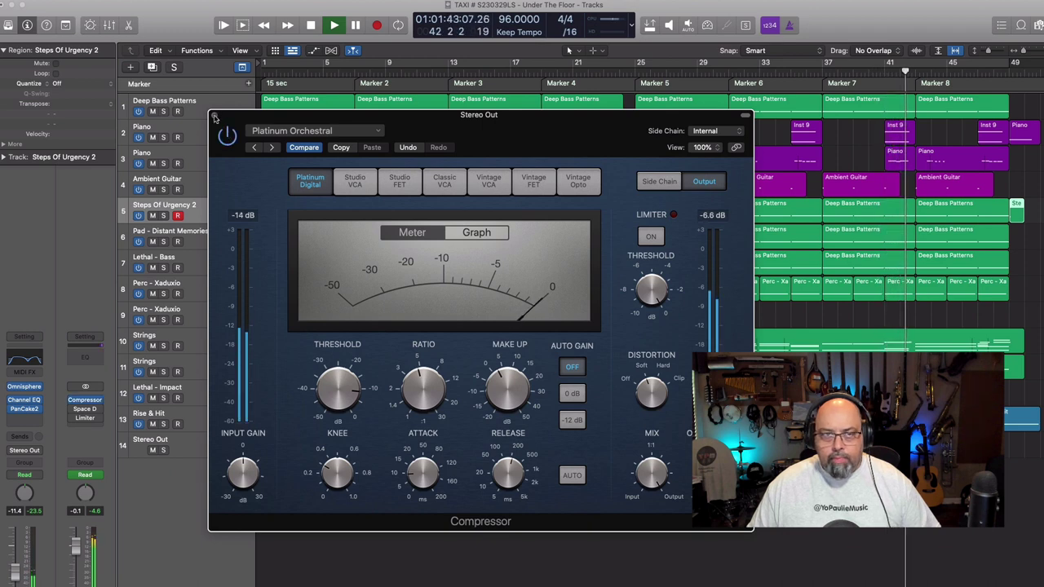
# Close the Compressor, check the Space Designer reverb on Stereo Out, and stop playback once it is closed.
pyautogui.click(214, 117)
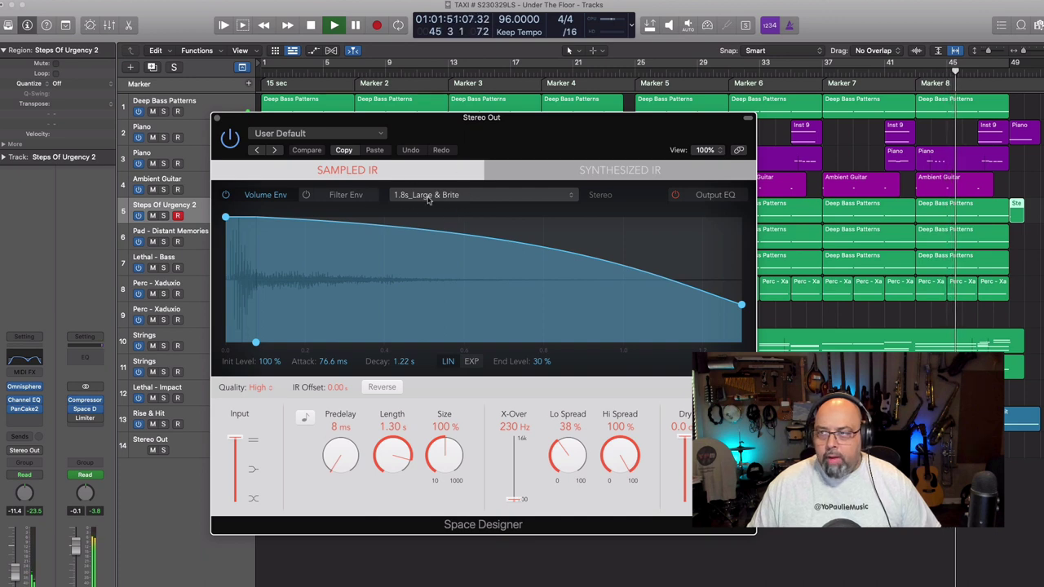
pyautogui.click(217, 118)
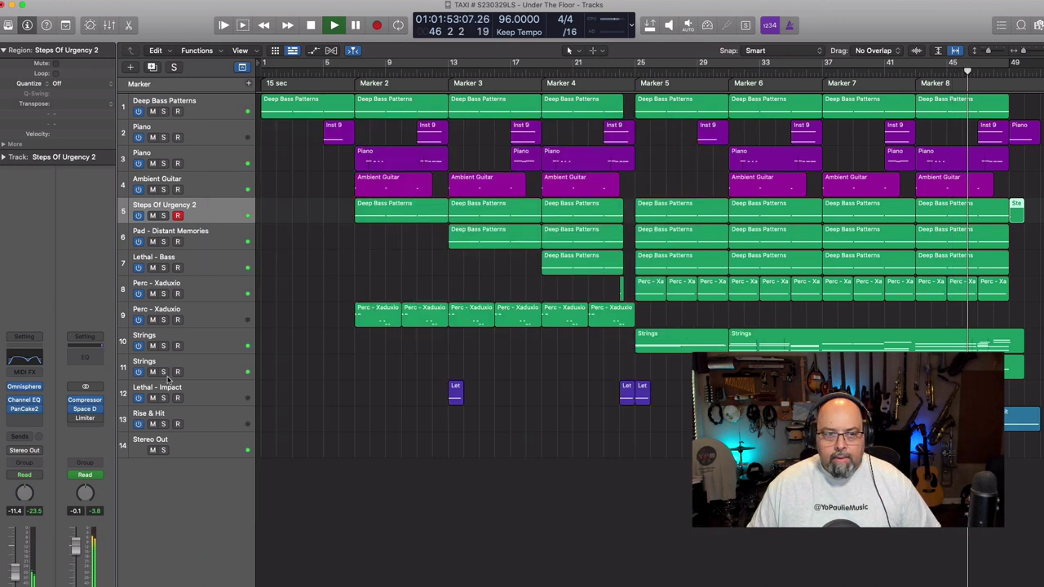
pyautogui.press('space')
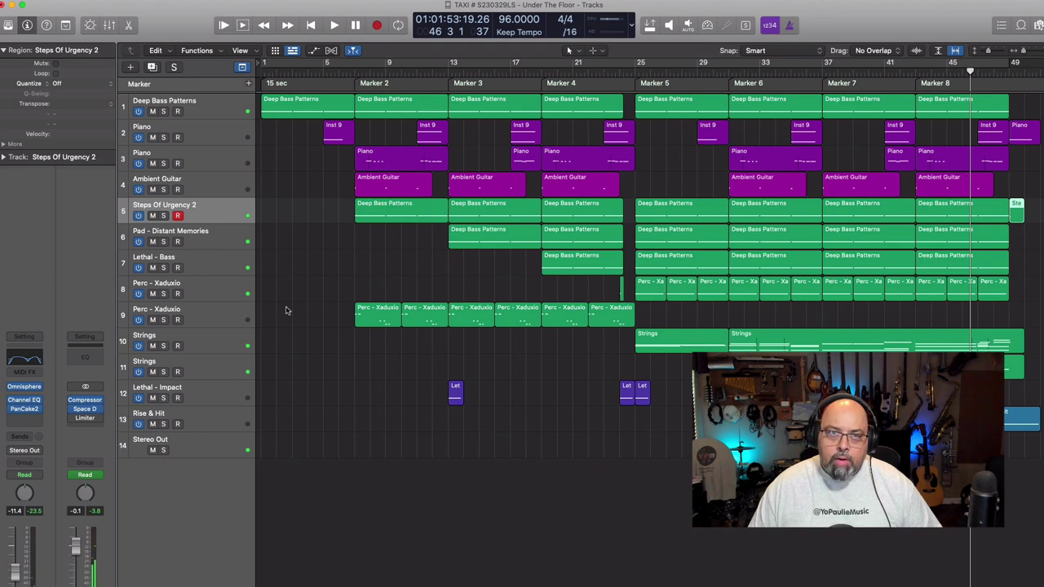
# Place the playhead at bar 31, insert a MultiMeter after the Limiter on Stereo Out, and reposition its window for a full view.
pyautogui.press('Return')
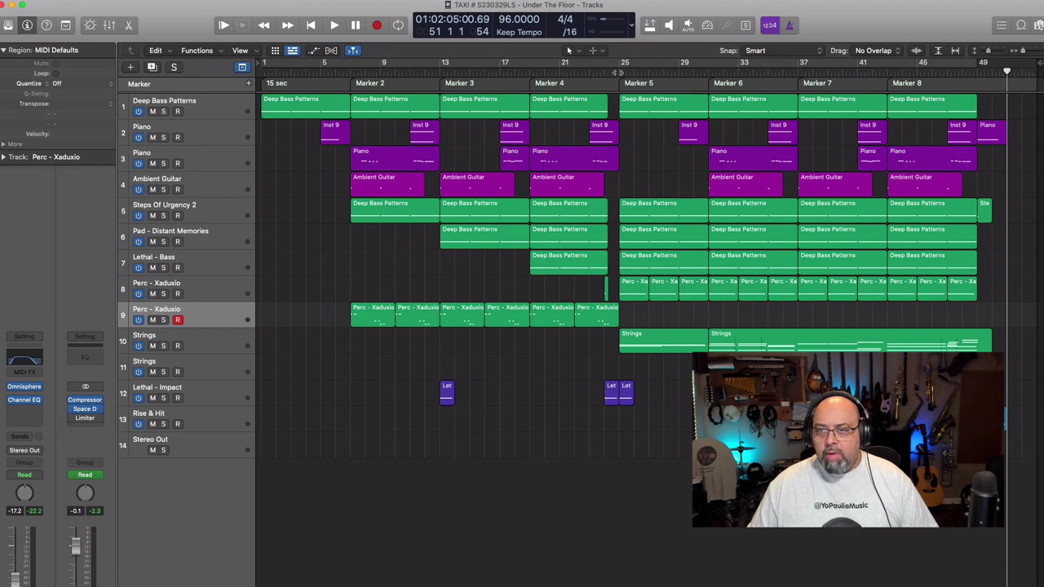
pyautogui.click(707, 71)
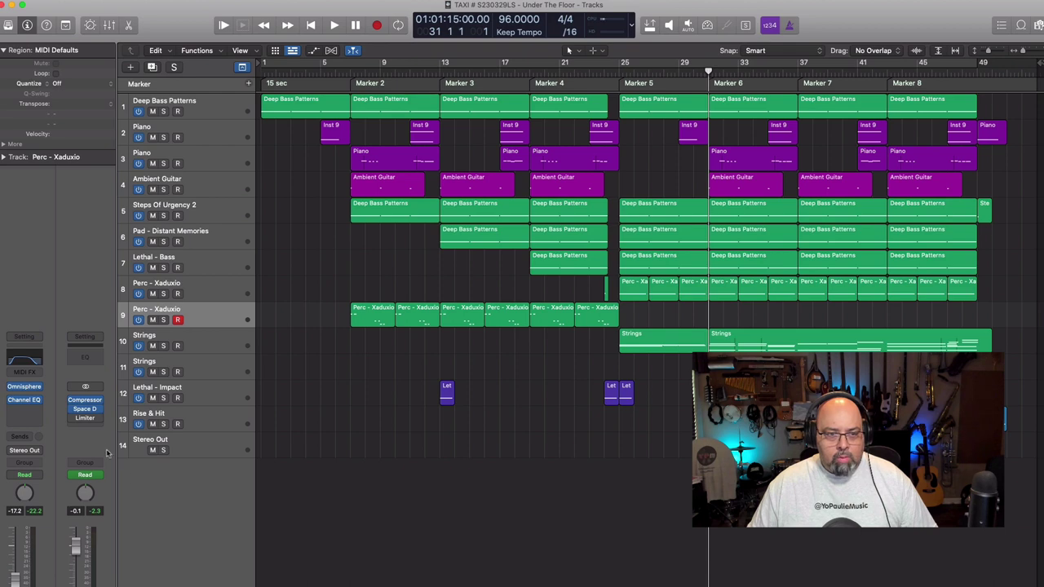
pyautogui.click(85, 426)
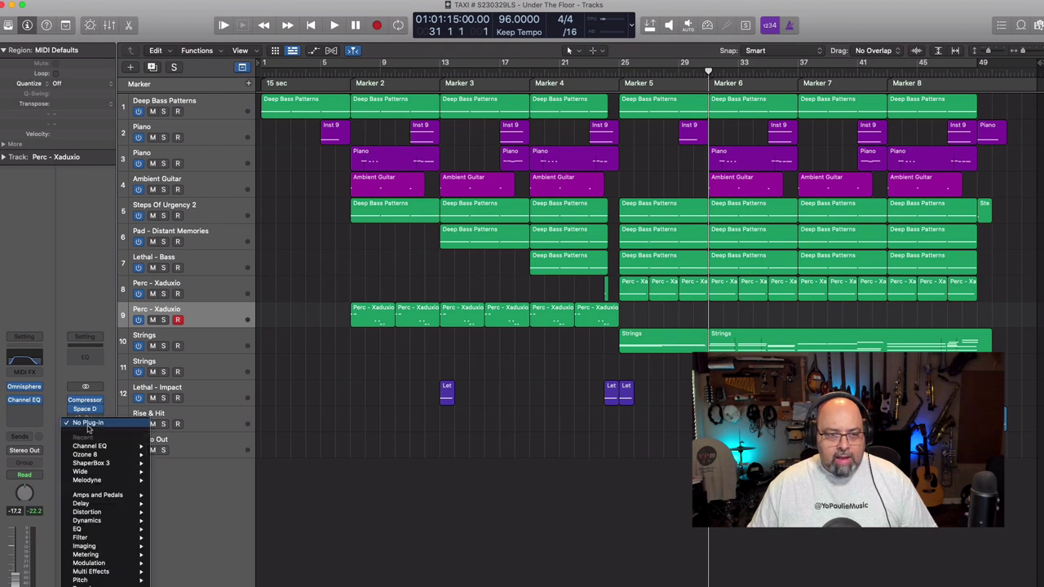
pyautogui.moveTo(97, 545)
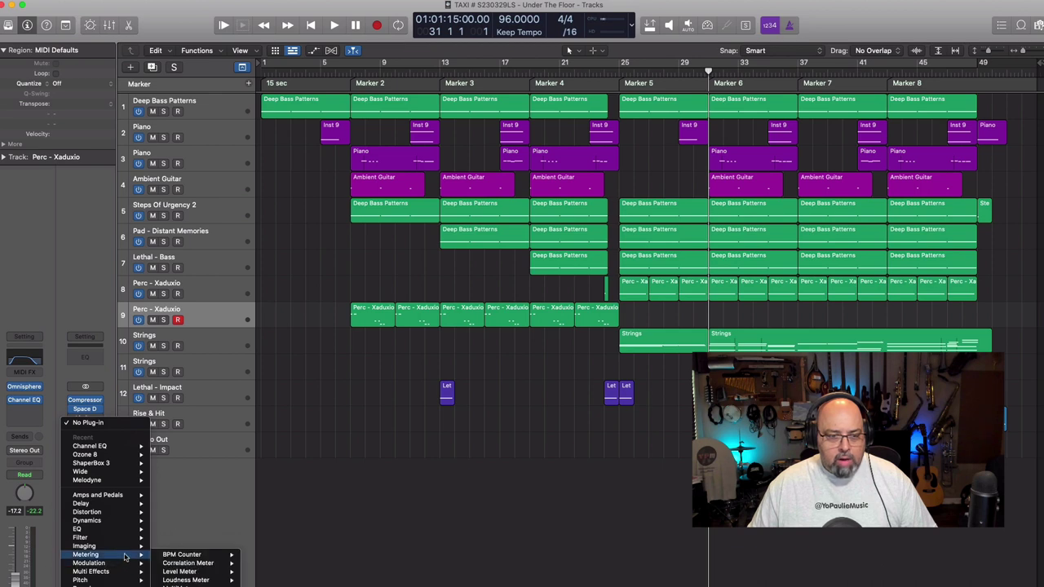
pyautogui.moveTo(219, 586)
pyautogui.click(259, 584)
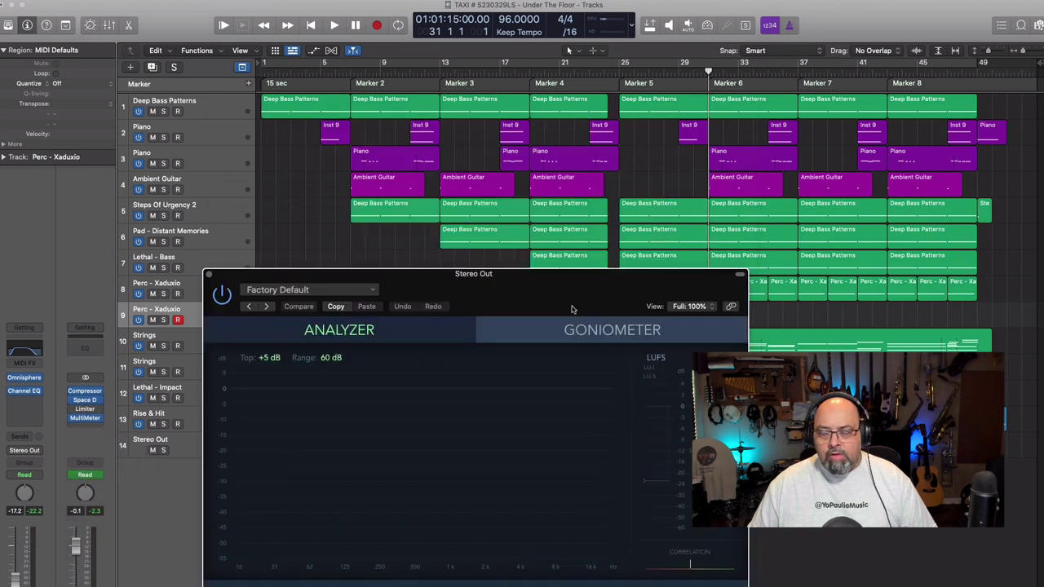
pyautogui.moveTo(571, 309); pyautogui.dragTo(605, 201)
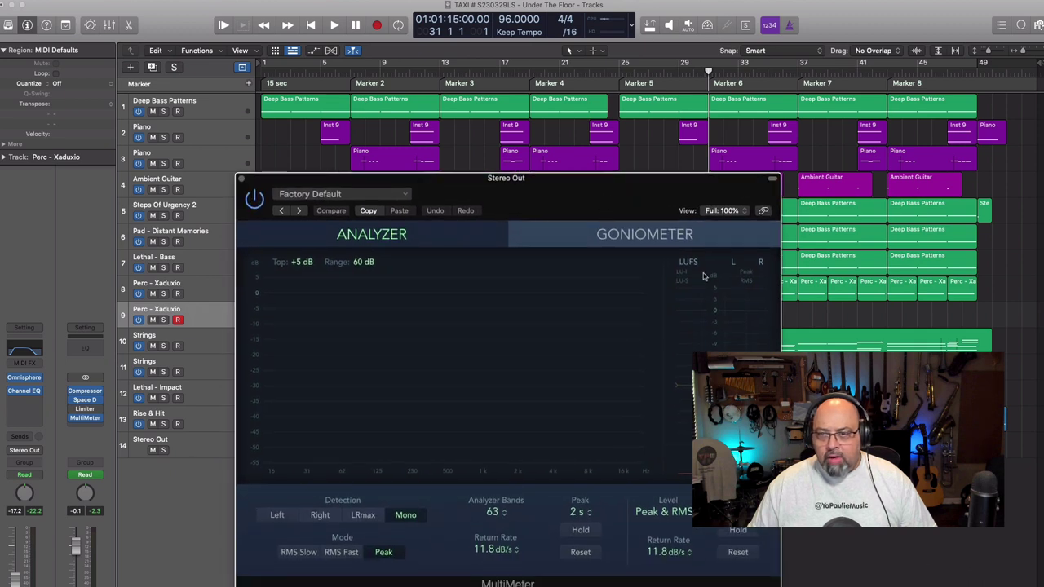
pyautogui.moveTo(641, 187); pyautogui.dragTo(628, 173)
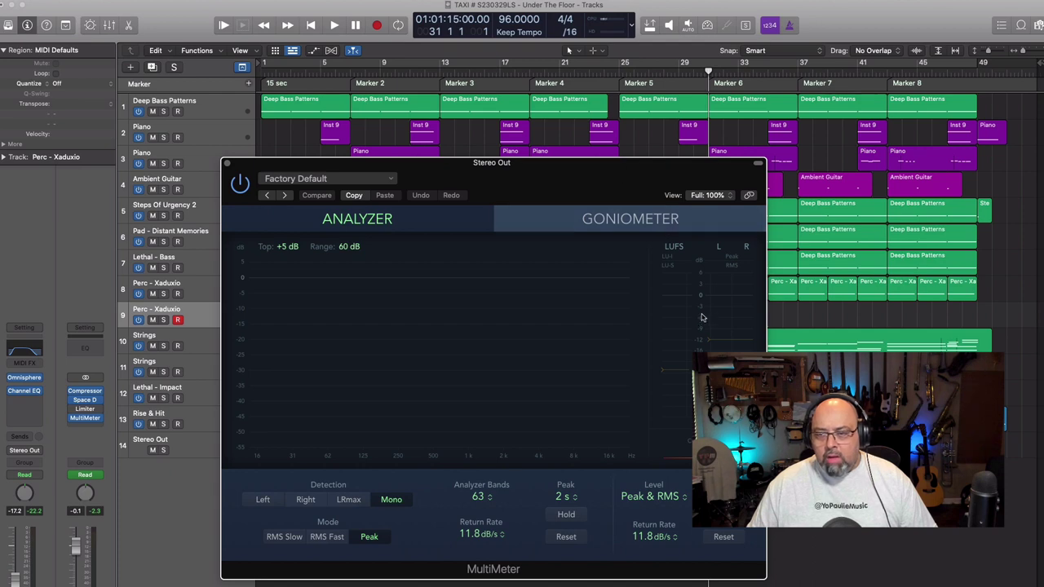
# Play from bar 31, activate the Stereo Out Limiter with its Gain at +3.3 dB, and check the loudness on the MultiMeter.
pyautogui.press('space')
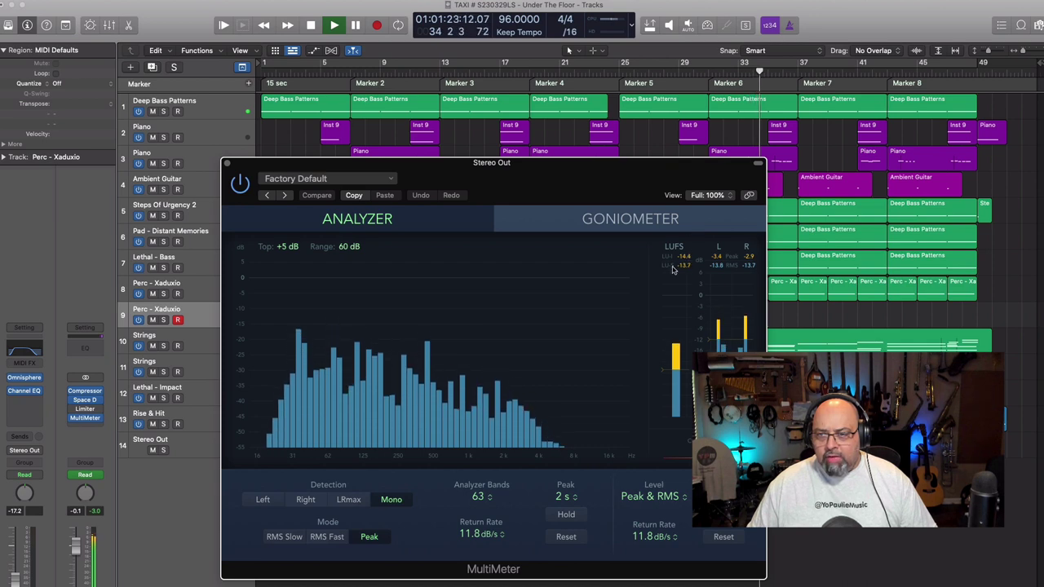
pyautogui.click(83, 410)
pyautogui.moveTo(401, 217); pyautogui.dragTo(393, 237)
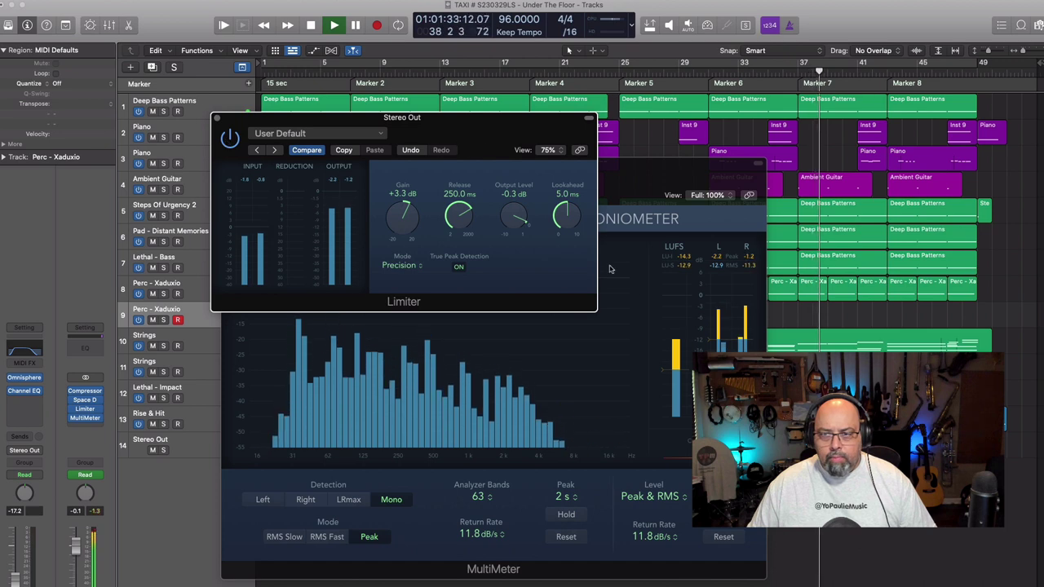
pyautogui.click(673, 308)
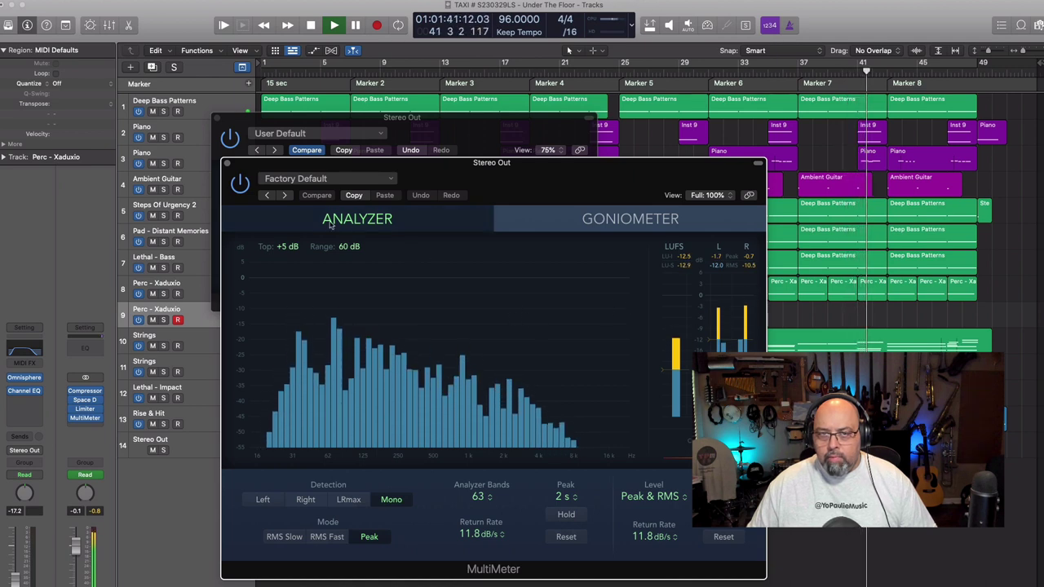
# Raise the Limiter's Gain to +4.4 dB, check the ending's loudness on the MultiMeter, and close both plug-in windows.
pyautogui.moveTo(482, 120); pyautogui.dragTo(526, 43)
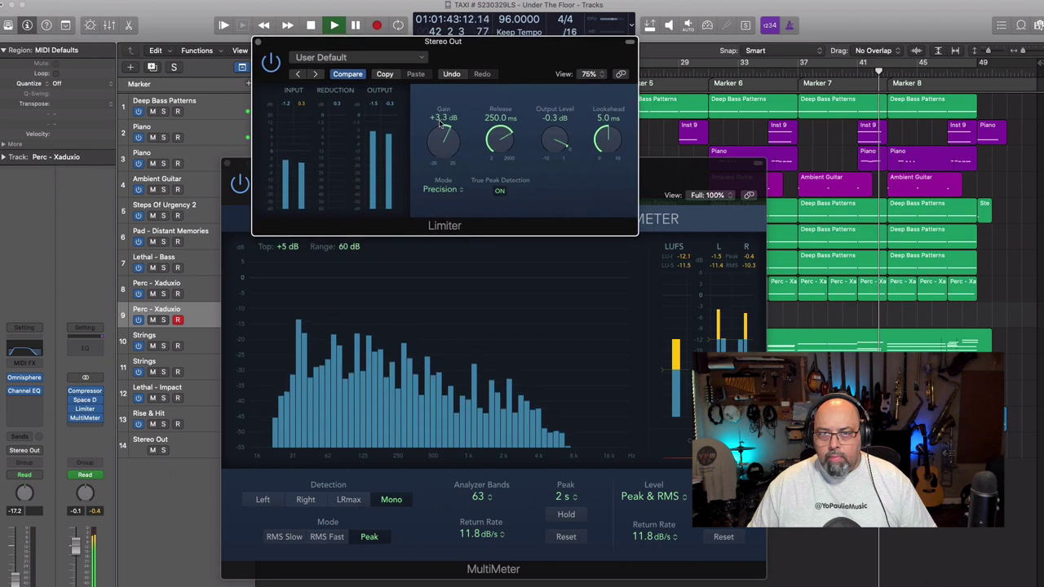
pyautogui.moveTo(437, 133); pyautogui.dragTo(437, 130)
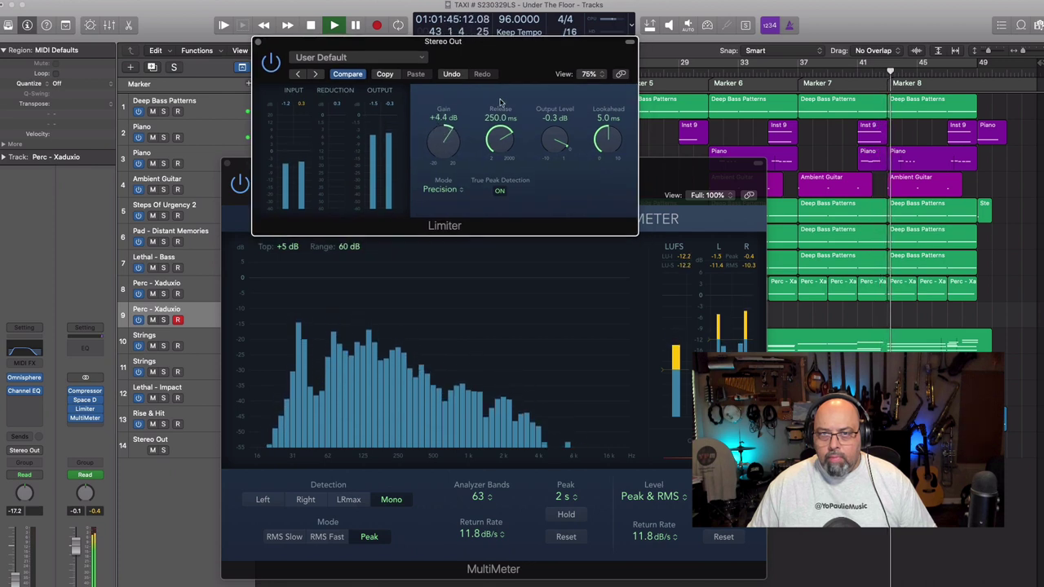
pyautogui.click(692, 269)
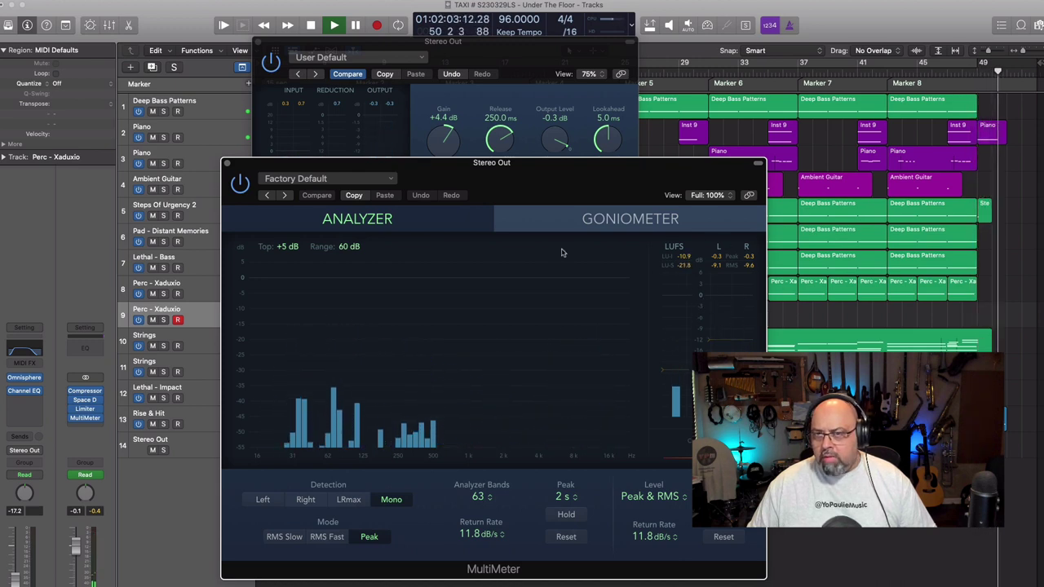
pyautogui.click(259, 43)
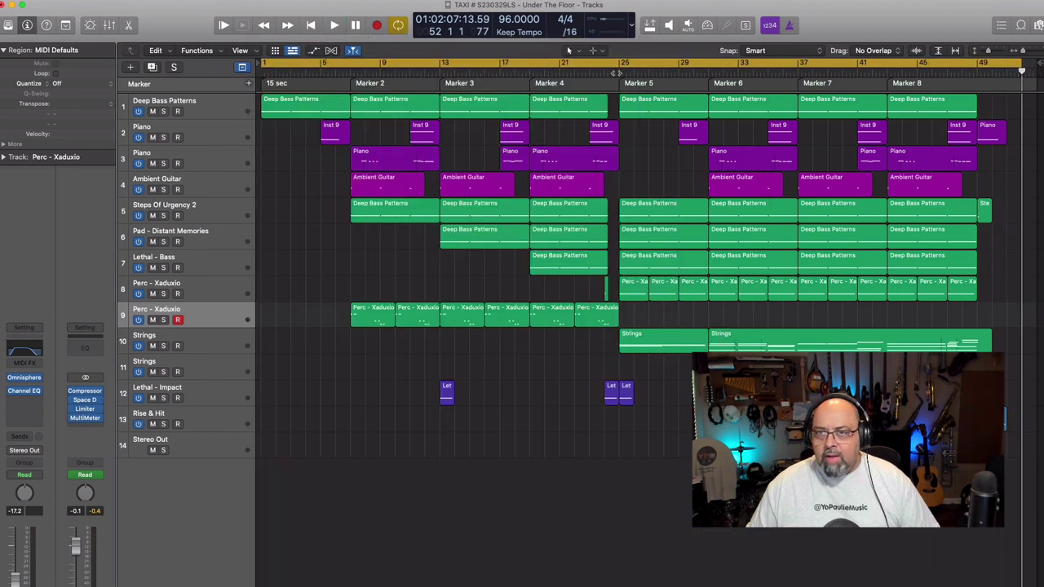
# Turn off the cycle and play the transition from just before bar 25 into the second half.
pyautogui.click(618, 72)
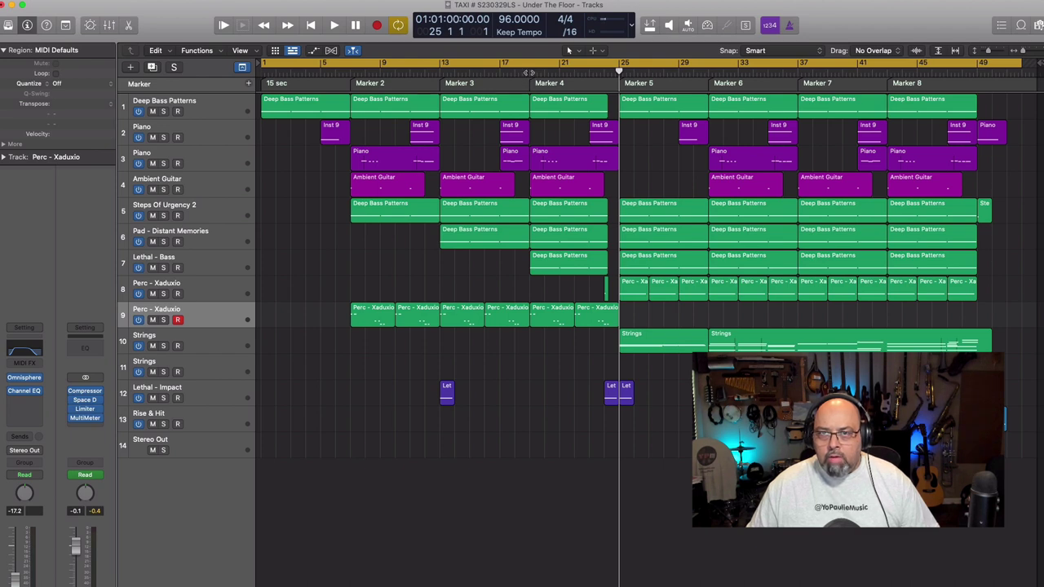
pyautogui.click(529, 72)
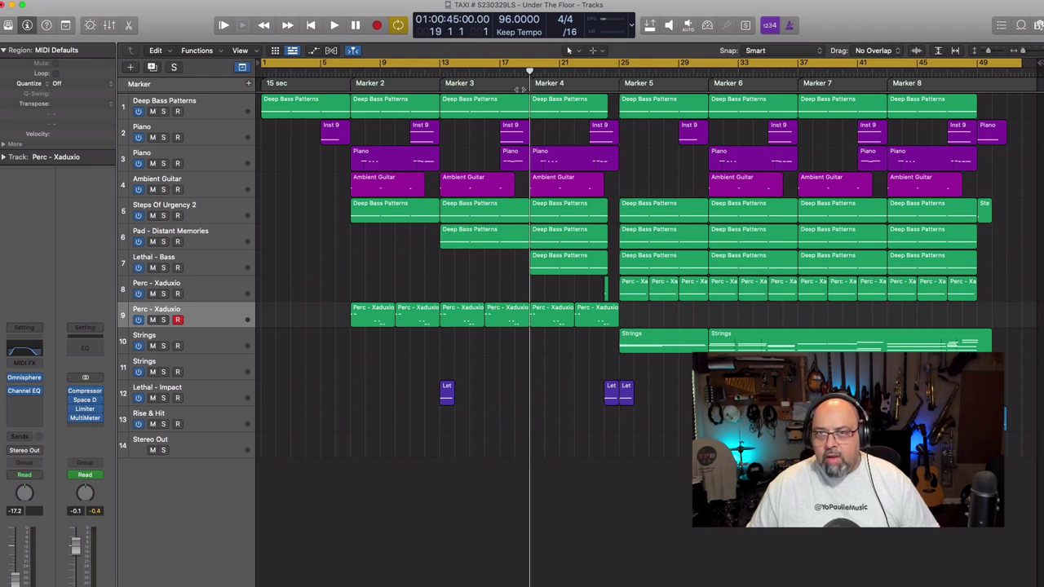
pyautogui.press('space')
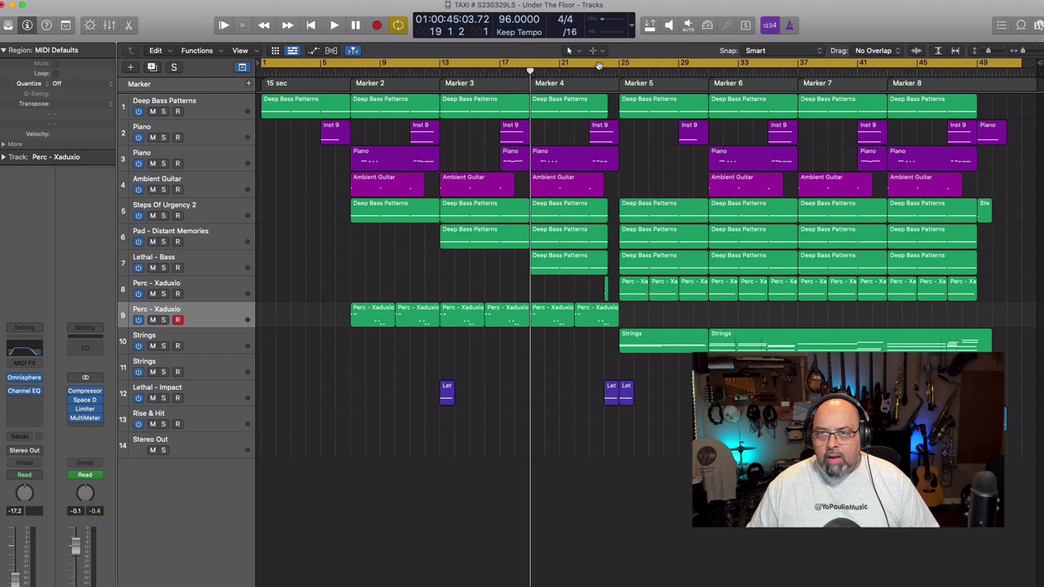
pyautogui.click(599, 65)
pyautogui.click(603, 73)
pyautogui.press('space')
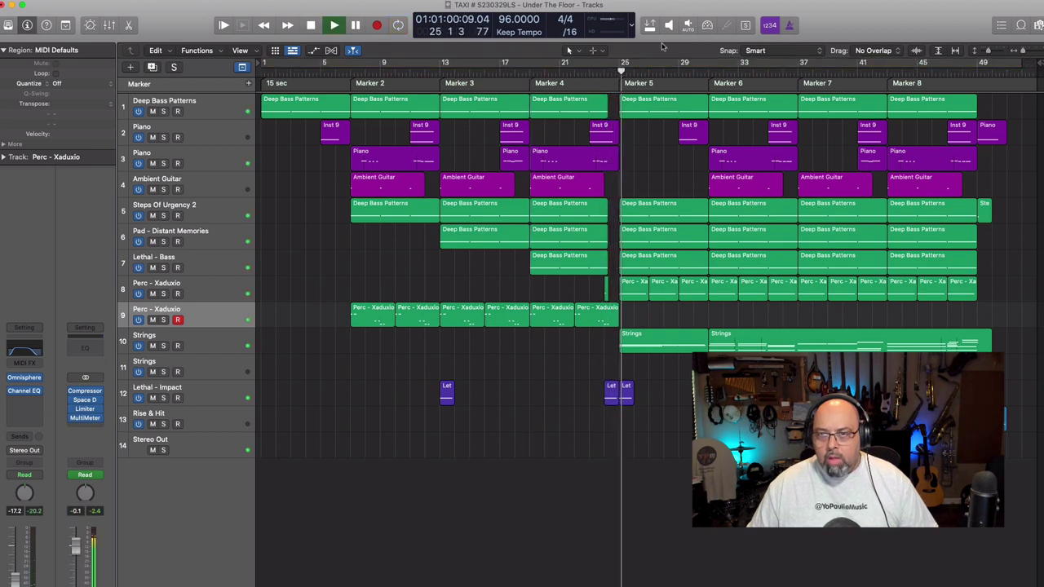
pyautogui.press('space')
# Set a cycle range over bars 1 to 25 to mark the first half and place the playhead at bar 25.
pyautogui.moveTo(625, 71)
pyautogui.mouseDown()
pyautogui.moveTo(438, 83)
pyautogui.moveTo(608, 64)
pyautogui.mouseUp()
pyautogui.press('space')
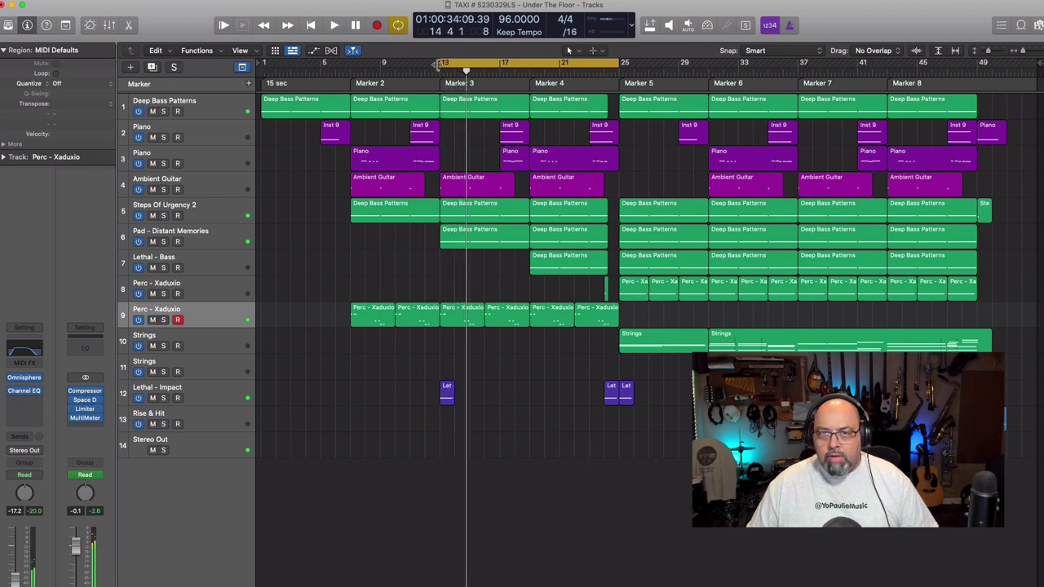
pyautogui.moveTo(437, 63); pyautogui.dragTo(263, 63)
pyautogui.click(617, 71)
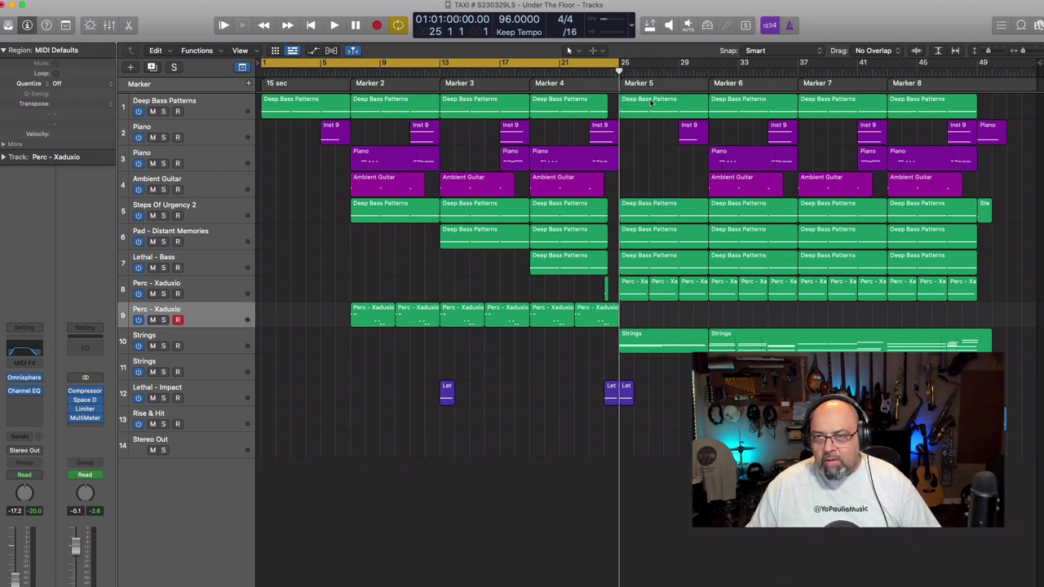
# Compare the two halves' lengths by moving the cycle range to bars 25 to 49 and back to bars 1 to 25.
pyautogui.moveTo(416, 65); pyautogui.dragTo(771, 49)
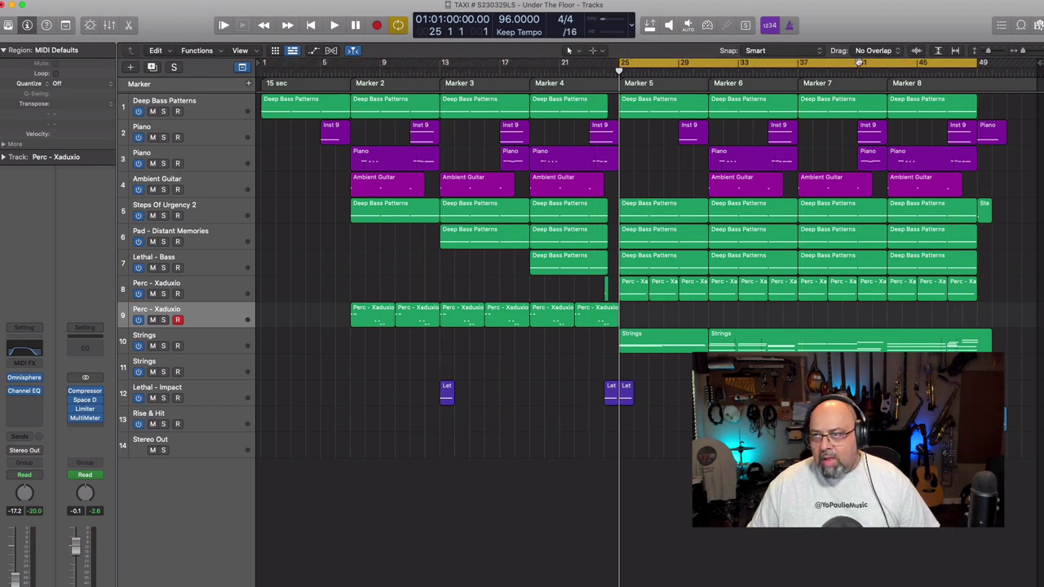
pyautogui.click(975, 75)
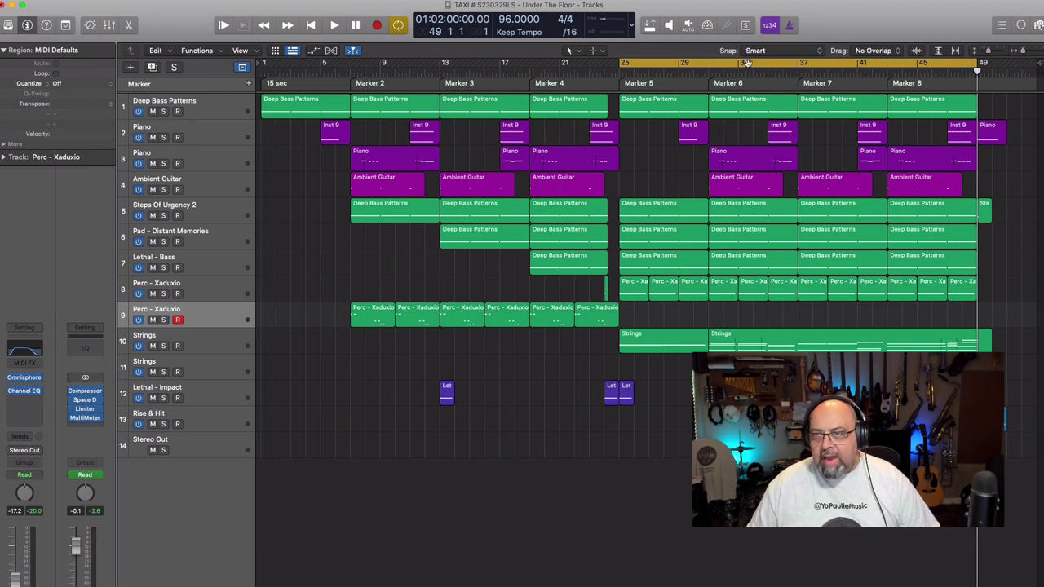
pyautogui.moveTo(748, 63); pyautogui.dragTo(392, 85)
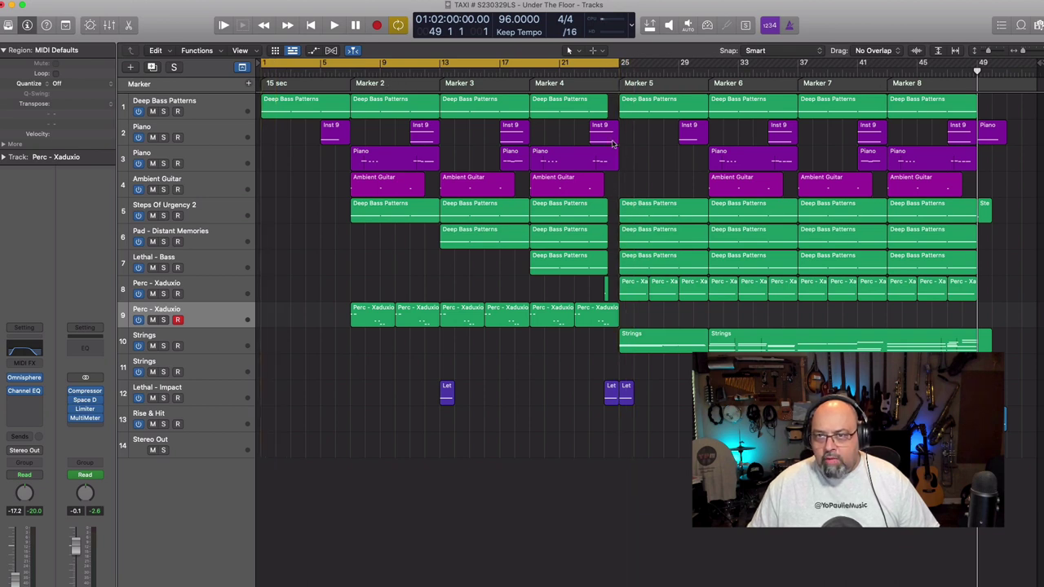
# Move the cycle range to bars 27 to 51 and play the section, jumping ahead to the ending at bar 47.
pyautogui.moveTo(459, 62); pyautogui.dragTo(843, 59)
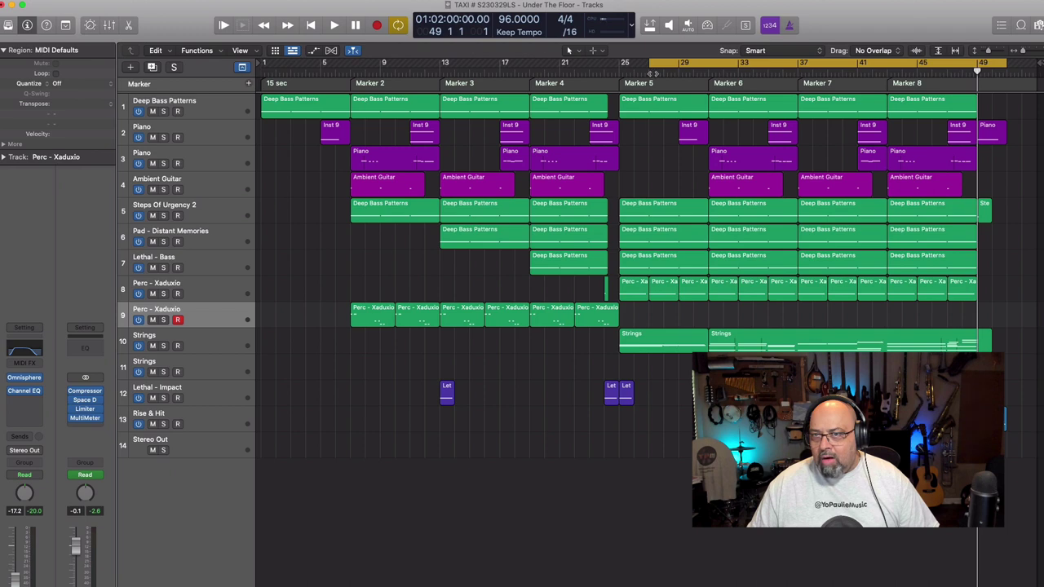
pyautogui.press('space')
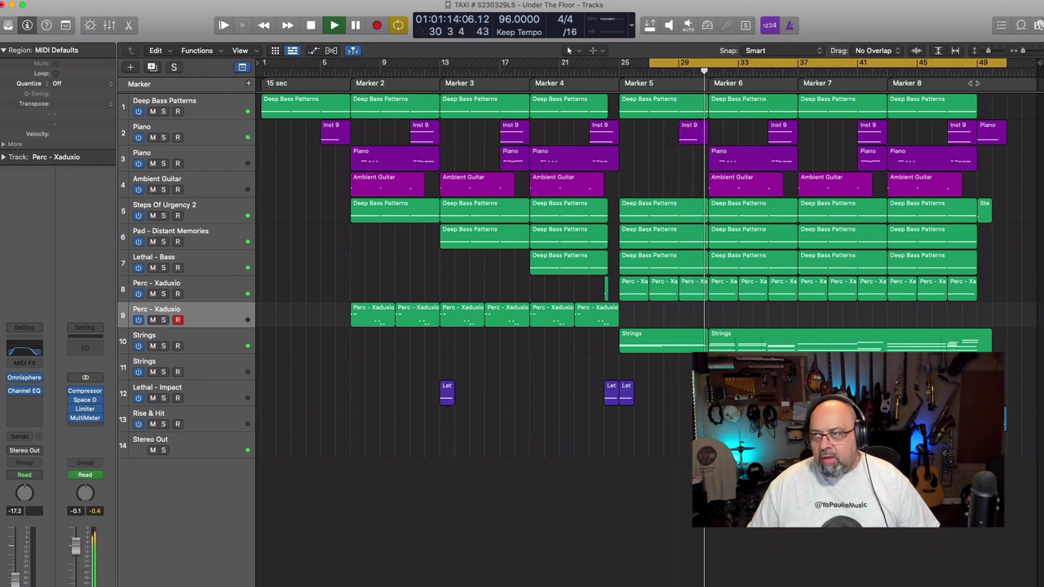
pyautogui.click(946, 75)
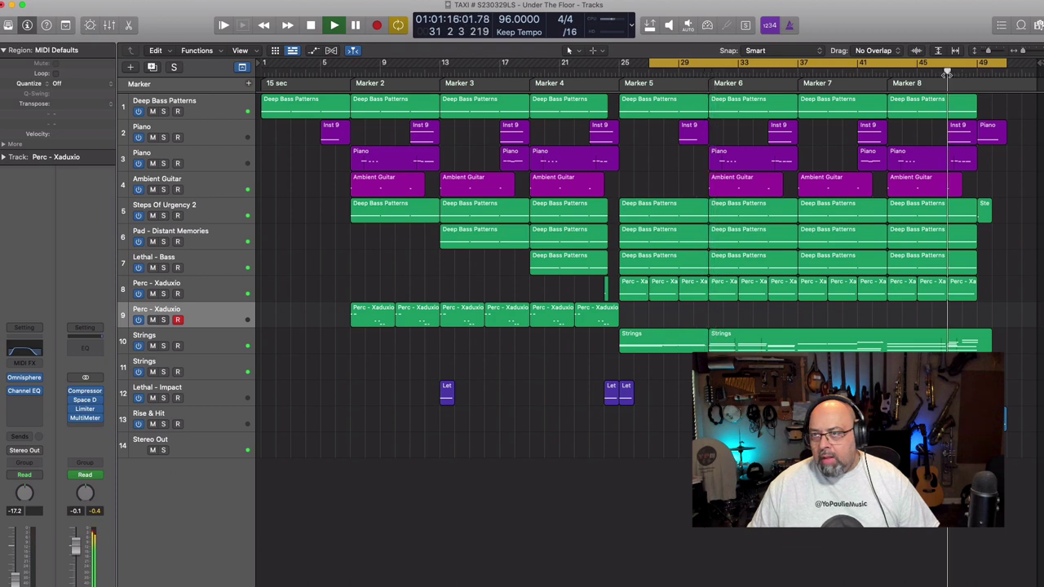
pyautogui.press('space')
# Show the automation near bar 51 and pull Stereo Out's last volume point down to silence at about 50 4 4 for a fade-out.
pyautogui.click(1007, 72)
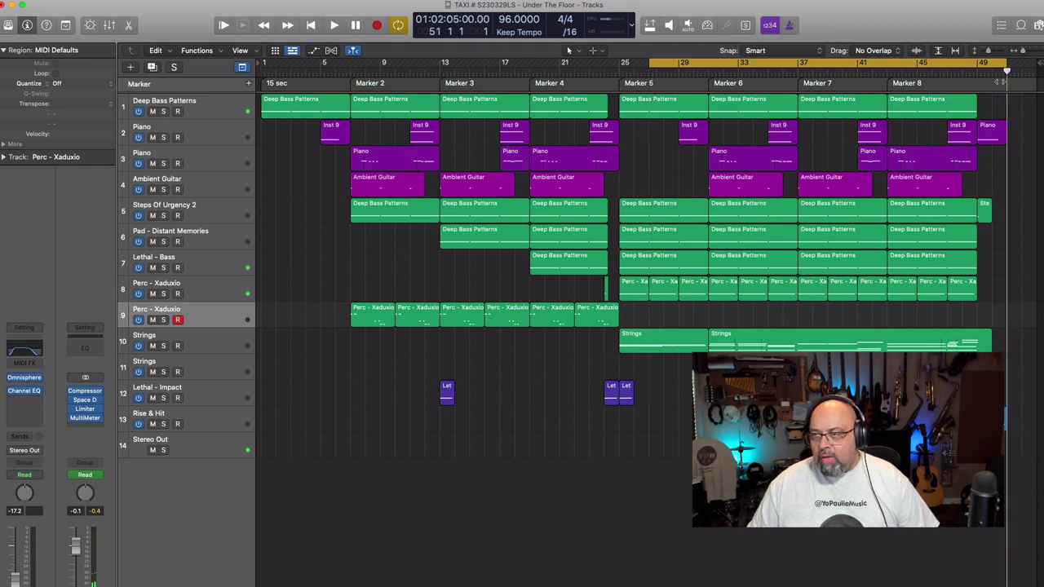
pyautogui.press('a')
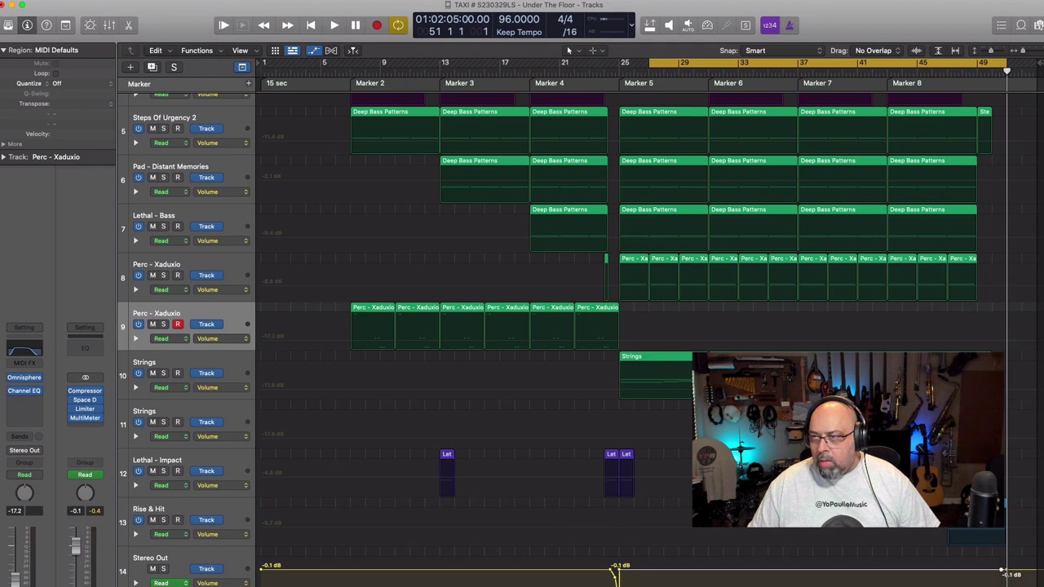
pyautogui.scroll(6, 1011, 61)
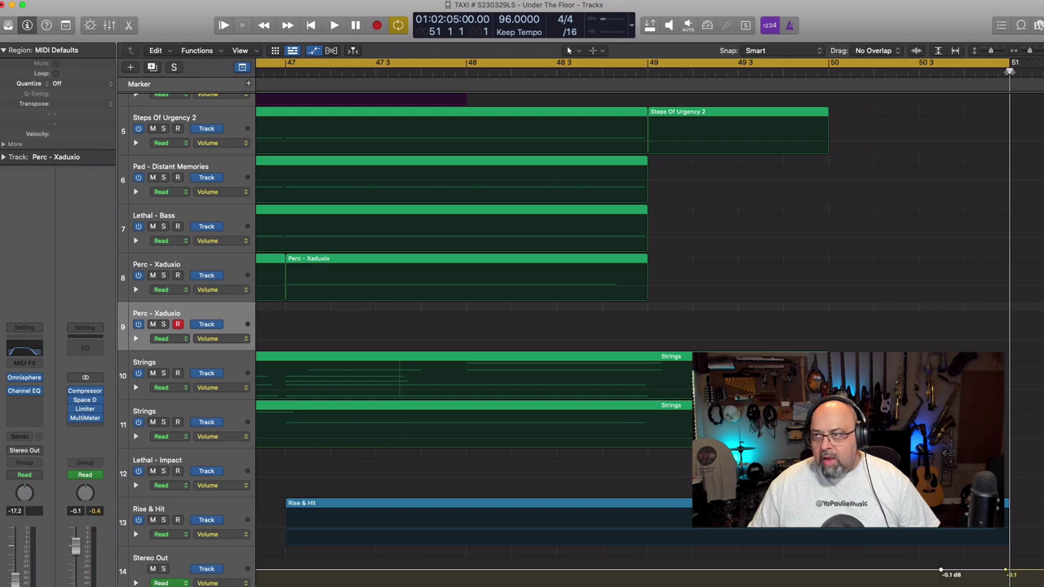
pyautogui.moveTo(1009, 72); pyautogui.dragTo(1000, 72)
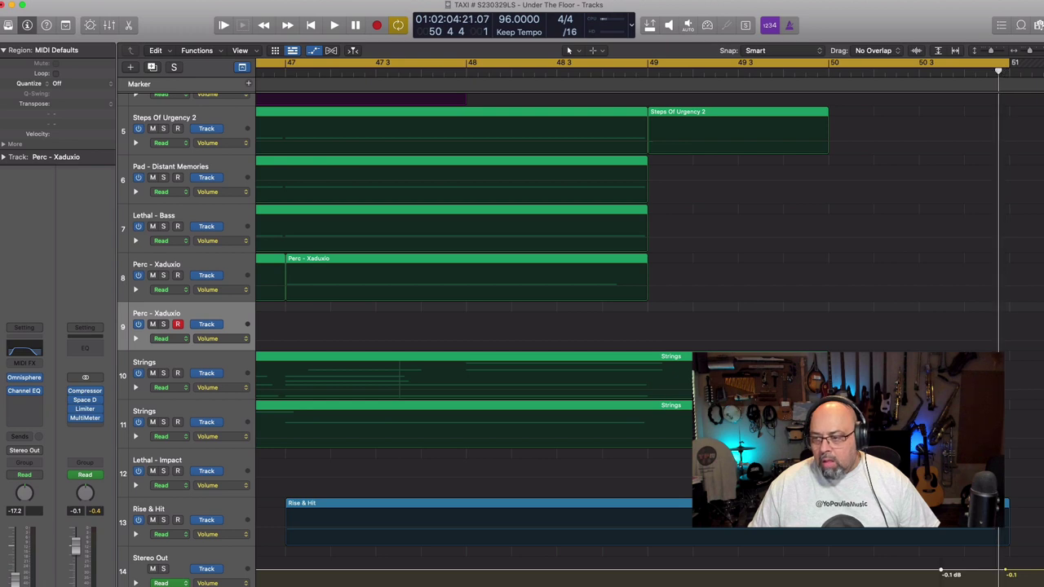
pyautogui.moveTo(1005, 571); pyautogui.dragTo(998, 586)
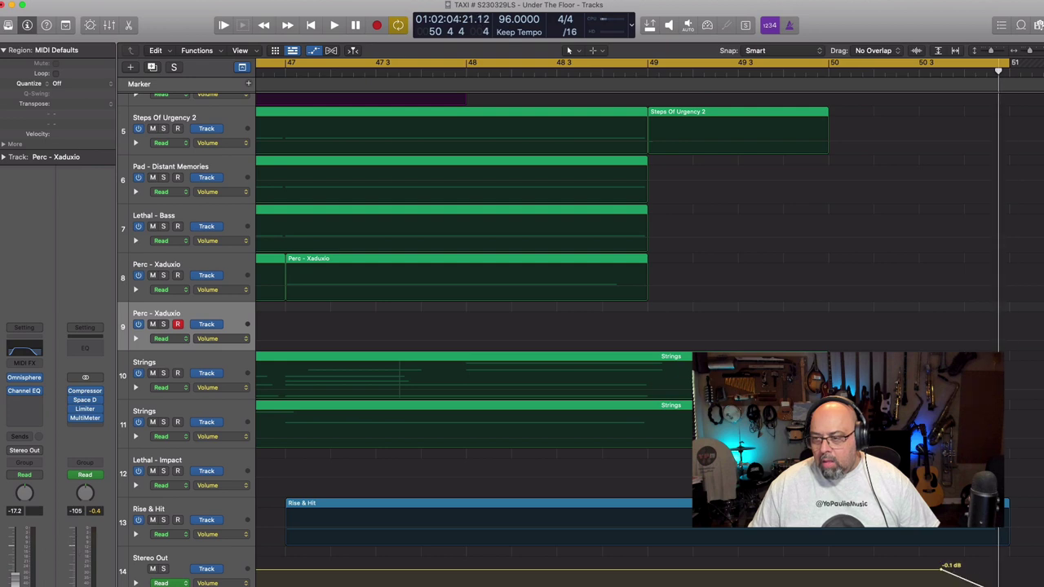
# Play the ending from bar 49 and again from bar 47 to check the fade-out, and turn off the cycle.
pyautogui.click(649, 64)
pyautogui.press('space')
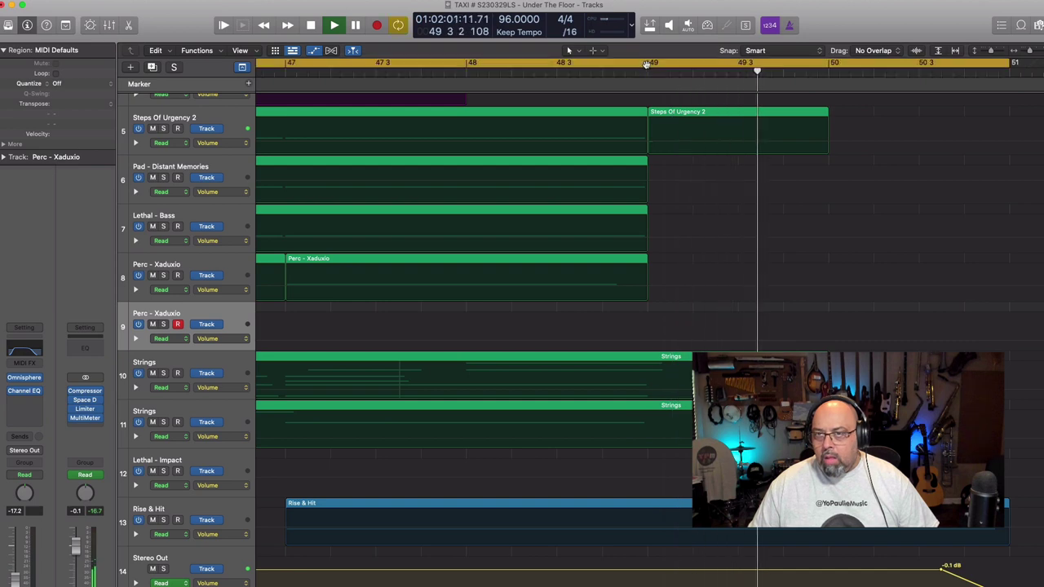
pyautogui.press('space')
pyautogui.click(284, 68)
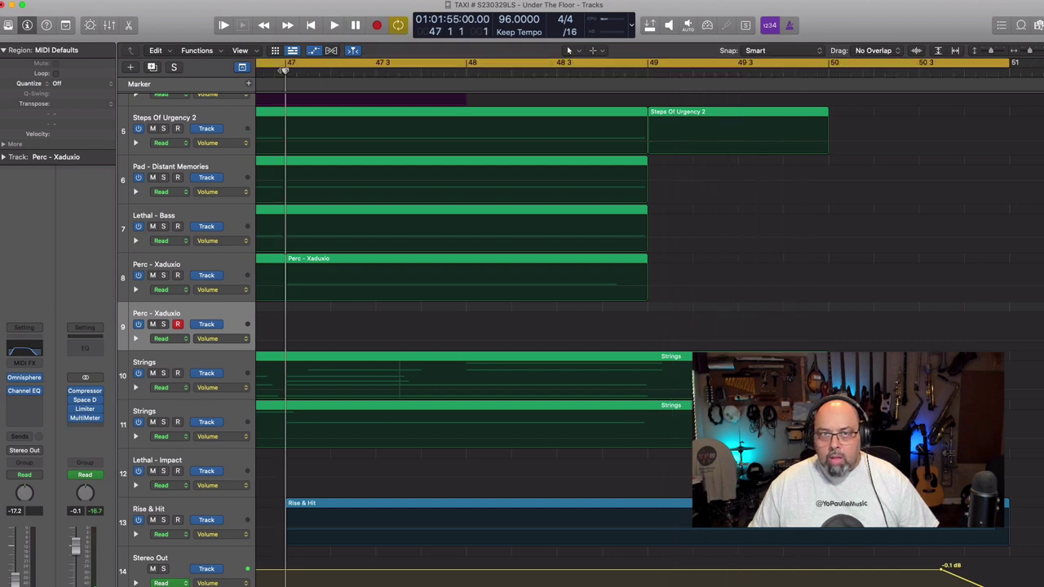
pyautogui.press('space')
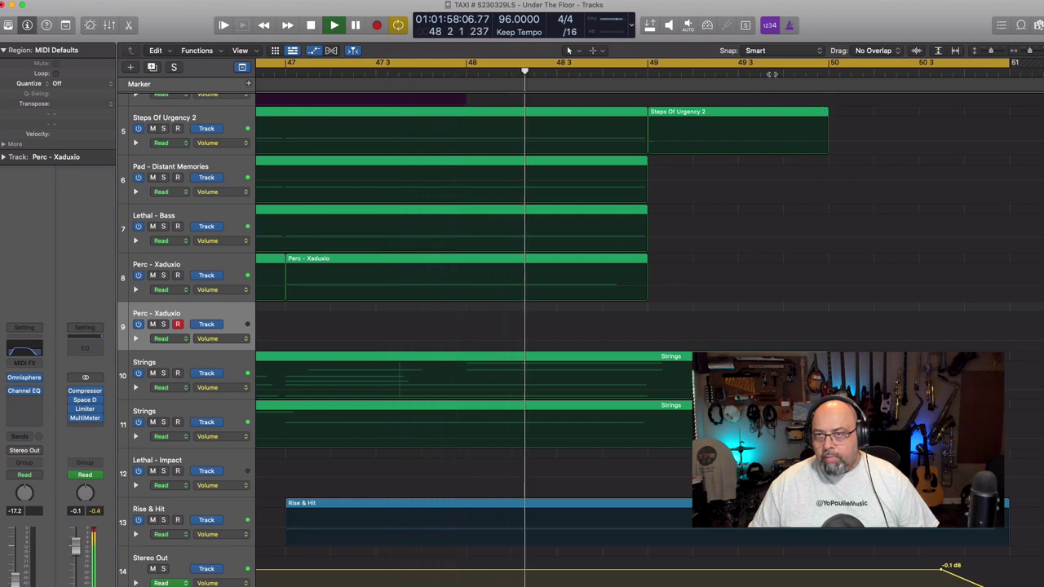
pyautogui.press('c')
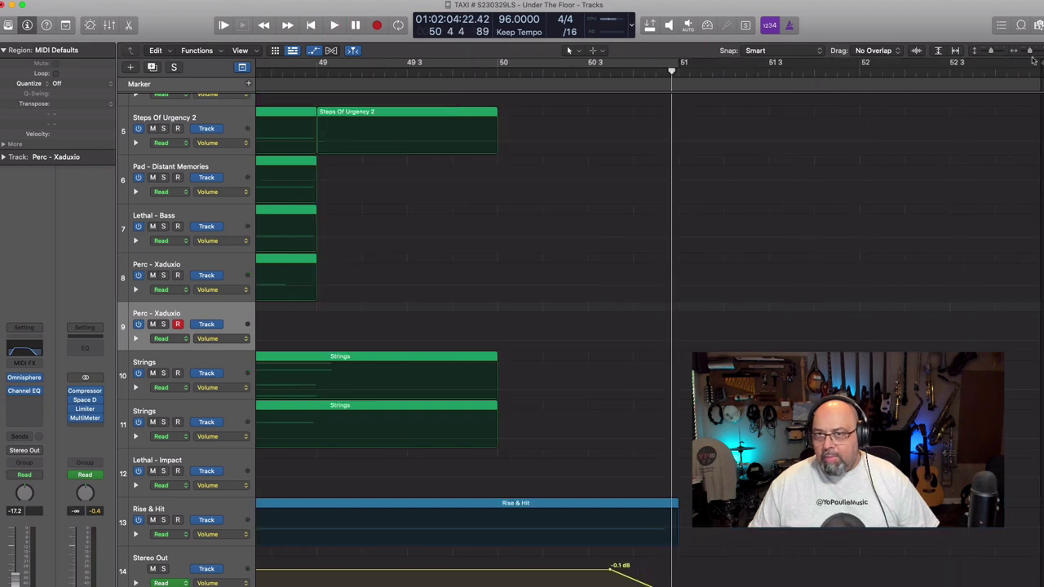
# Turn the cycle back on, hide the track automation, and fit the whole arrangement to the Tracks area's width.
pyautogui.press('space')
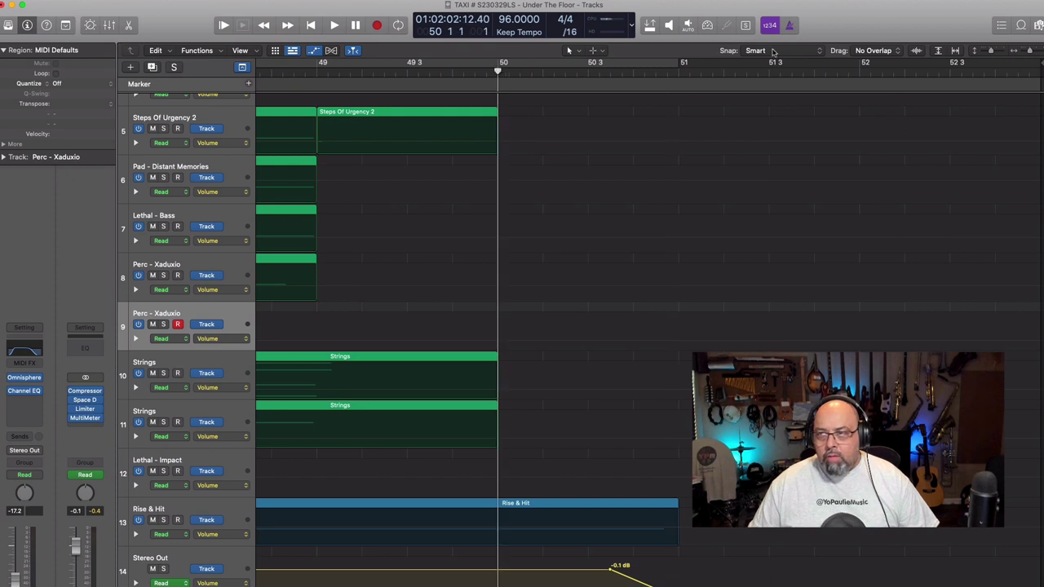
pyautogui.moveTo(1030, 52); pyautogui.dragTo(1027, 52)
pyautogui.click(866, 64)
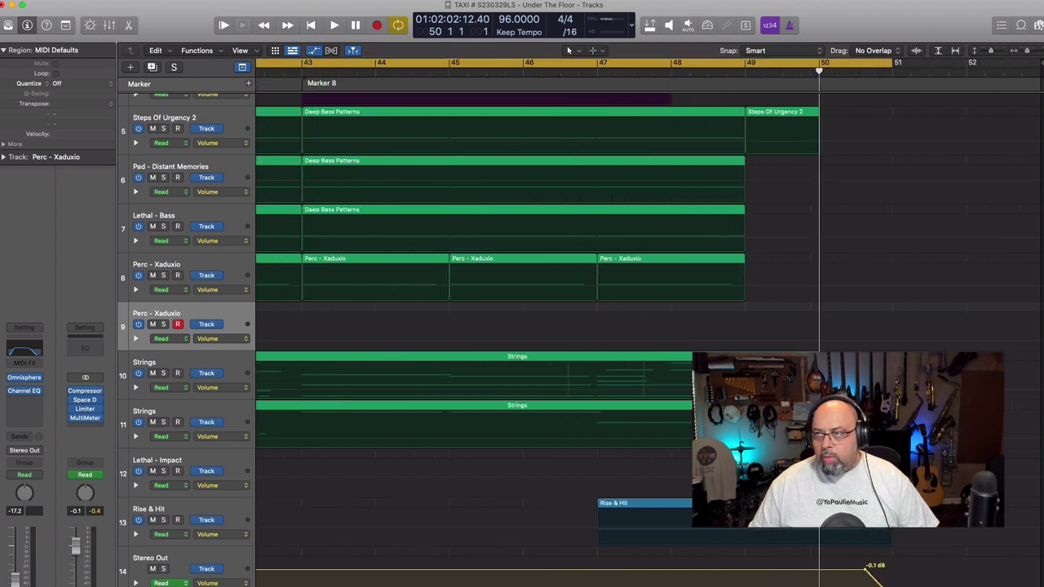
pyautogui.press('a')
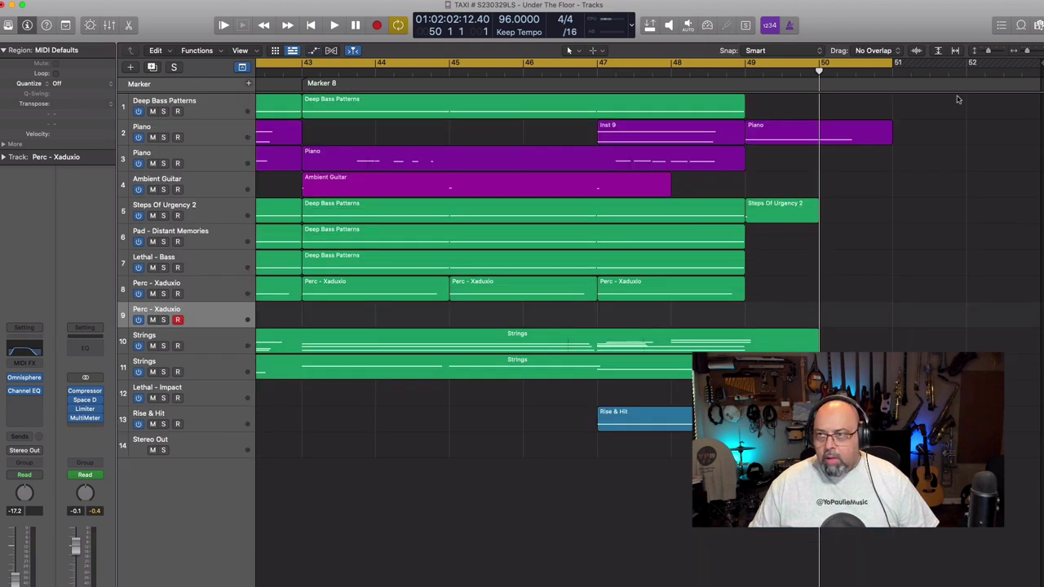
pyautogui.click(954, 51)
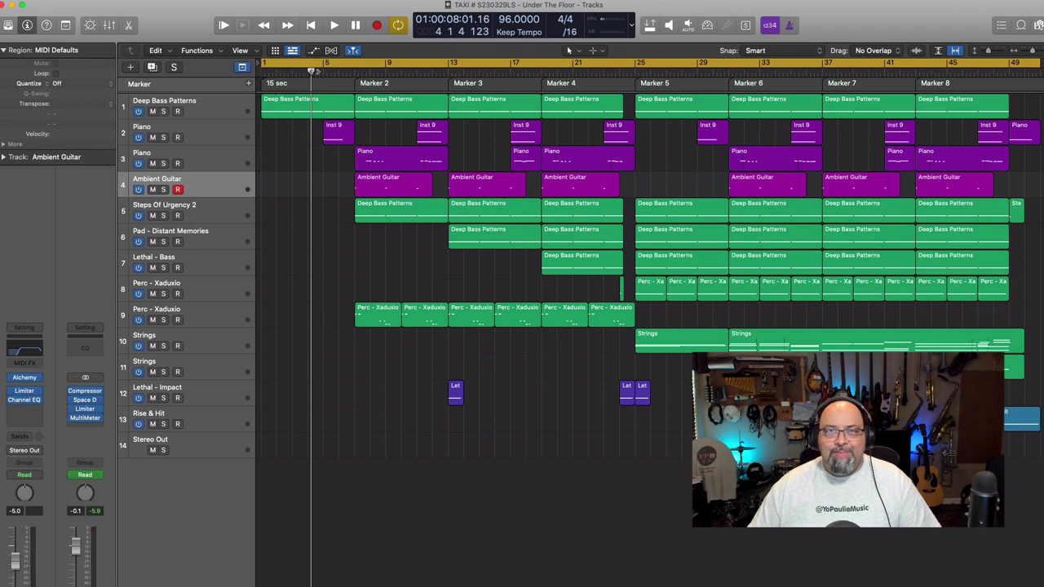
# Play the complete cue from the beginning through its ending past bar 51, with the cycle turned off at the end.
pyautogui.press('space')
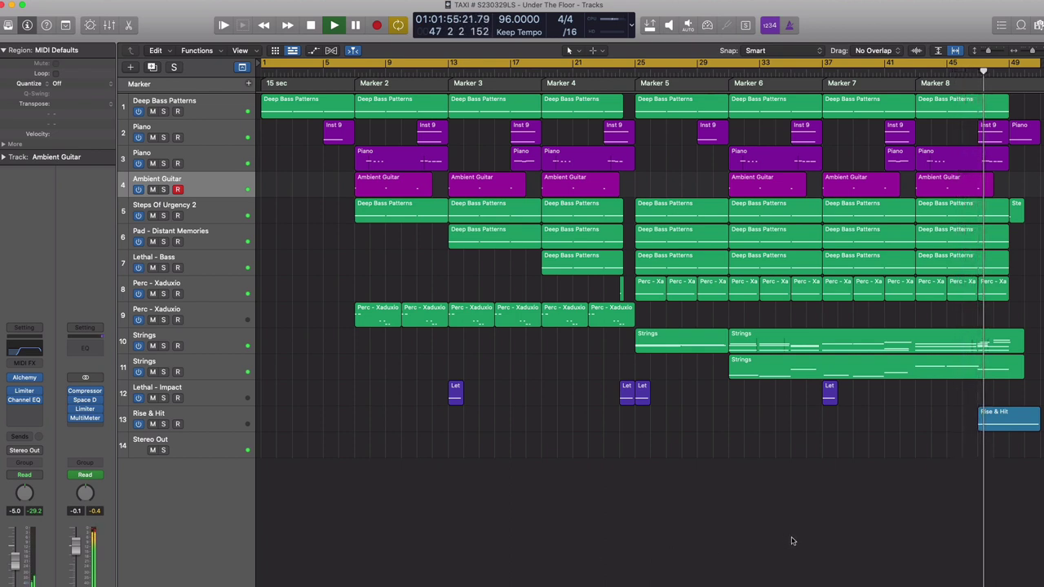
pyautogui.click(547, 63)
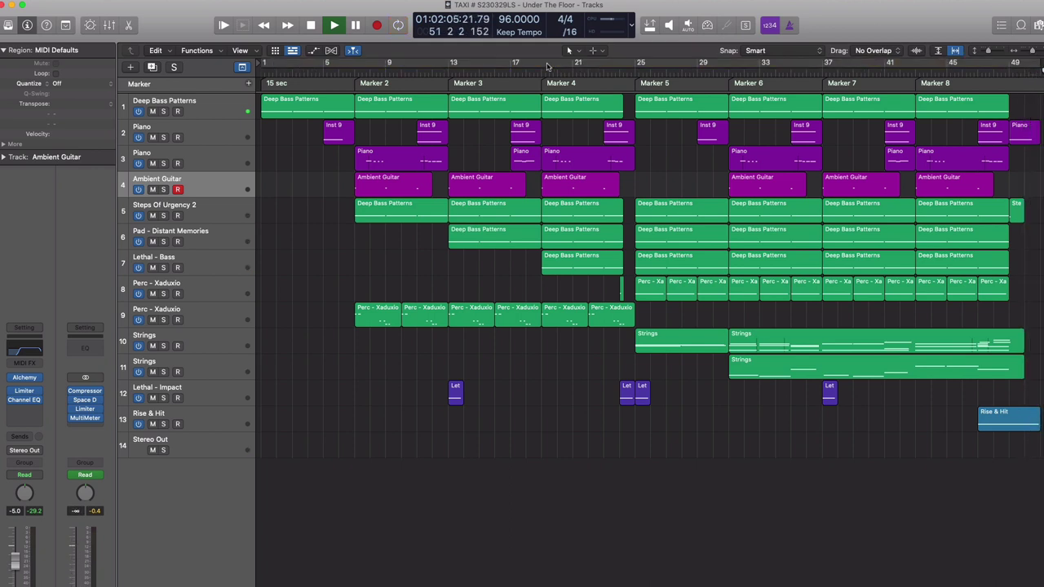